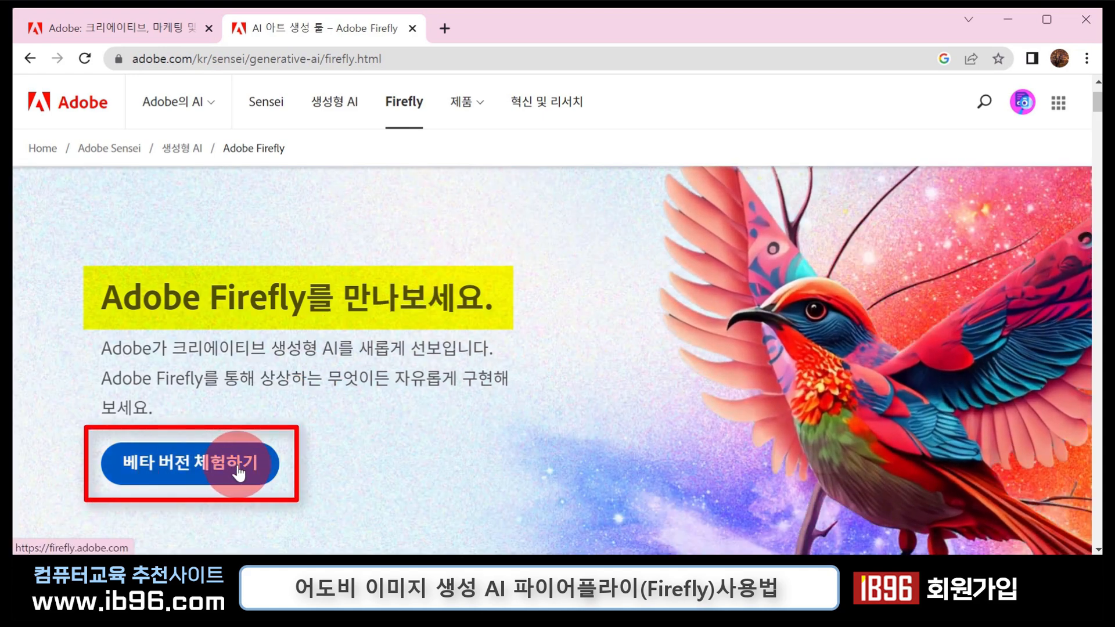
- Enter the Adobe Firefly beta from its introduction page and find the generative tools on offer
{"action": "left_click", "coordinate": [239, 473]}
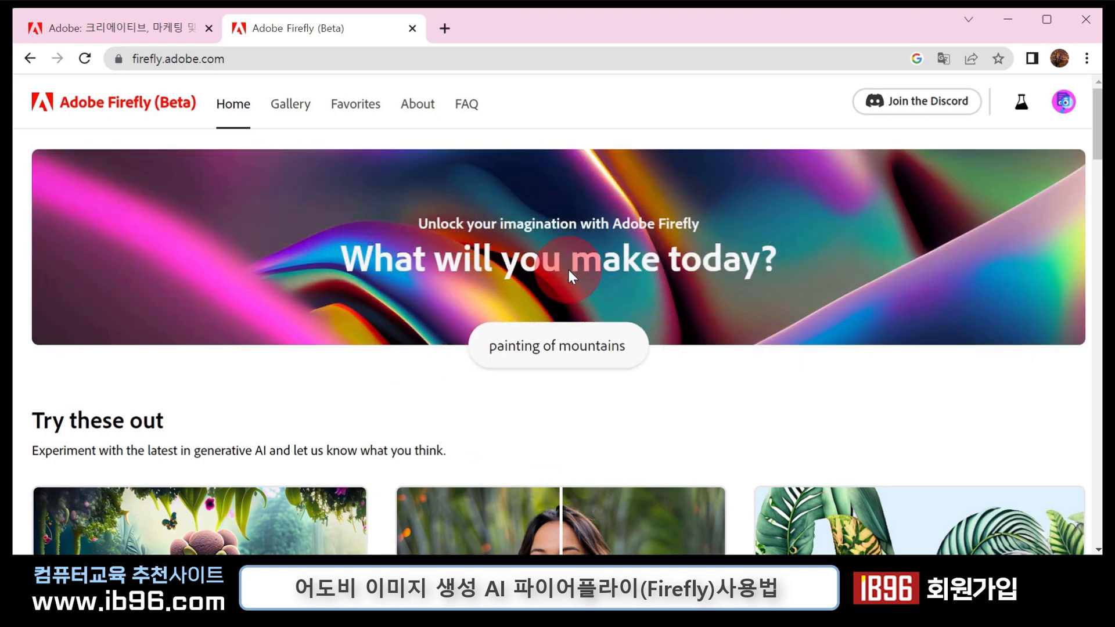
{"action": "scroll", "coordinate": [568, 267], "scroll_direction": "down", "scroll_amount": 3}
{"action": "scroll", "coordinate": [568, 273], "scroll_direction": "down", "scroll_amount": 1}
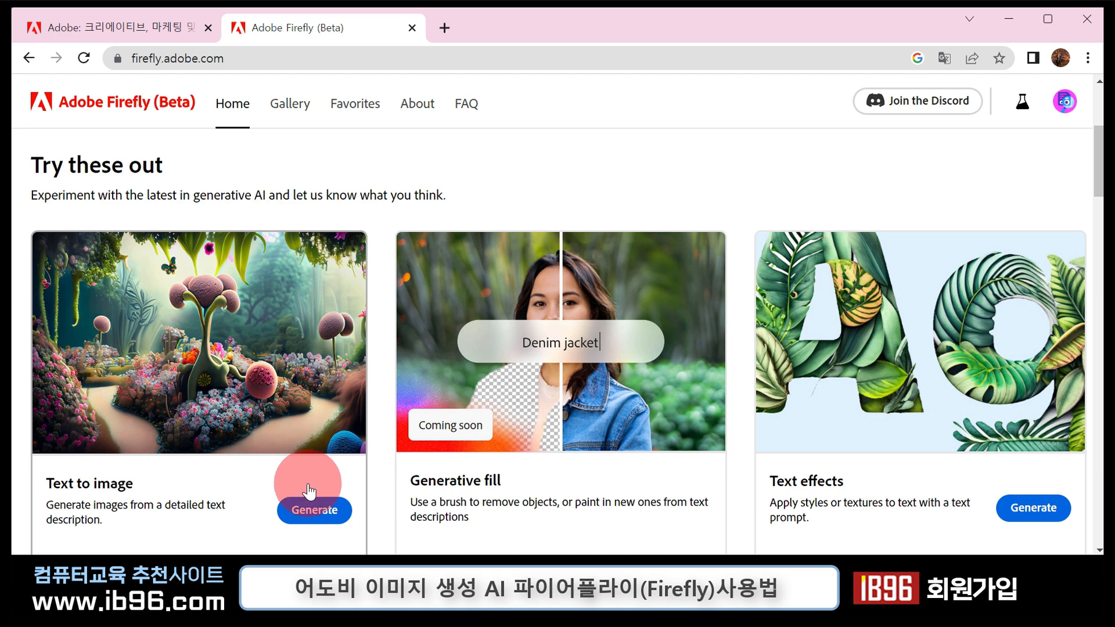
- Preview the sample images in the Text to image tool and return to the Firefly home page
{"action": "left_click", "coordinate": [302, 508]}
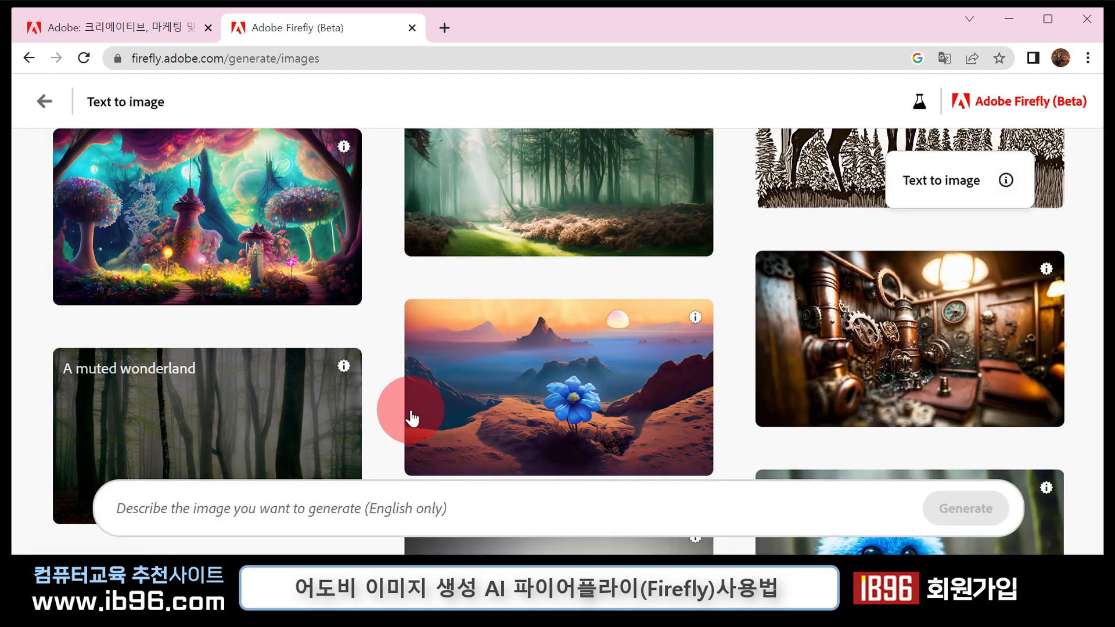
{"action": "scroll", "coordinate": [410, 417], "scroll_direction": "down", "scroll_amount": 3}
{"action": "left_click", "coordinate": [105, 517]}
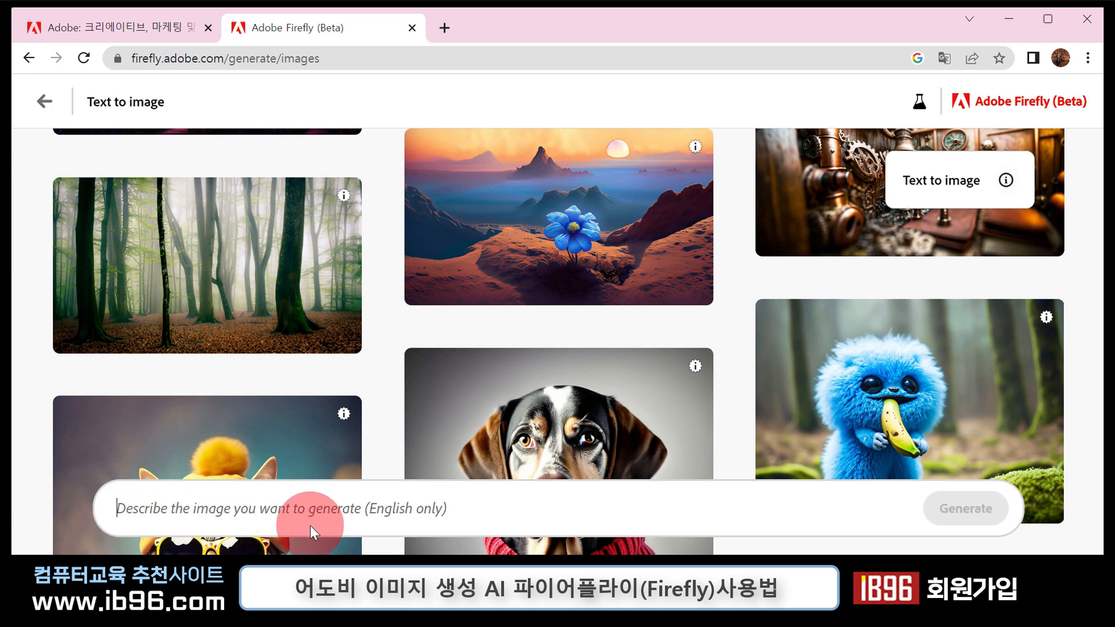
{"action": "left_click", "coordinate": [24, 58]}
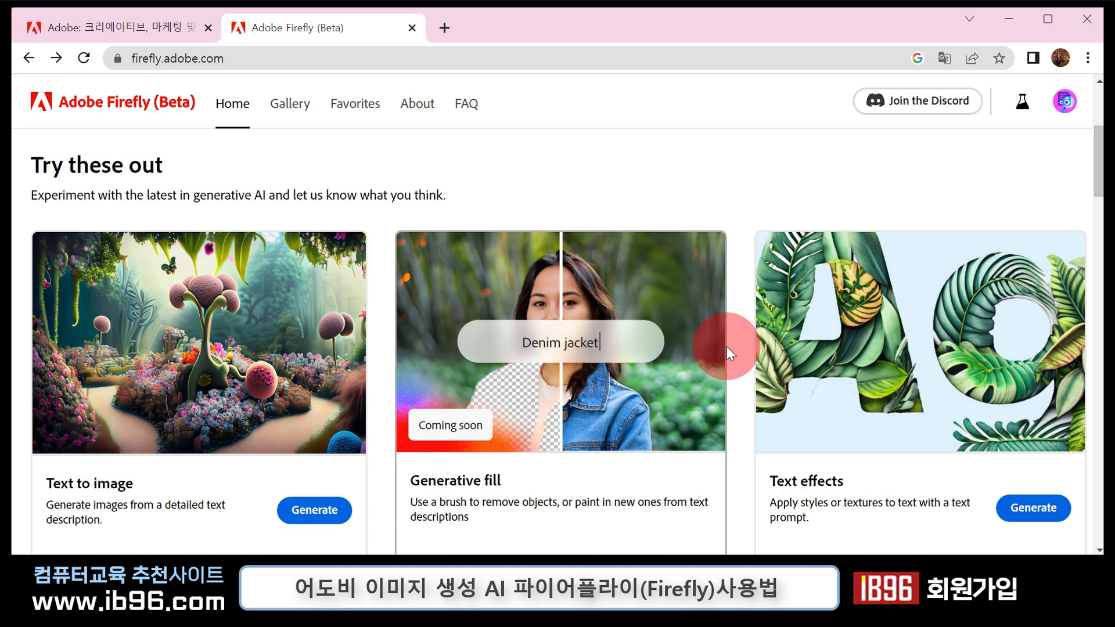
- Examine the tools under Try these out, the Get inspired examples and the In exploration previews on the home page
{"action": "scroll", "coordinate": [728, 353], "scroll_direction": "down", "scroll_amount": 2}
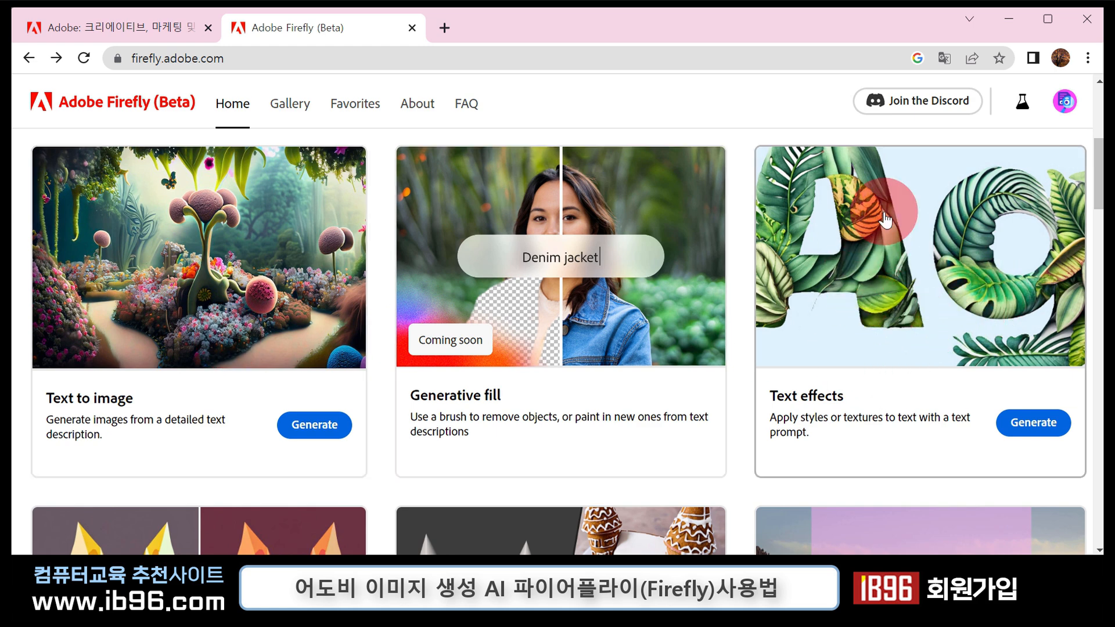
{"action": "scroll", "coordinate": [878, 331], "scroll_direction": "down", "scroll_amount": 5}
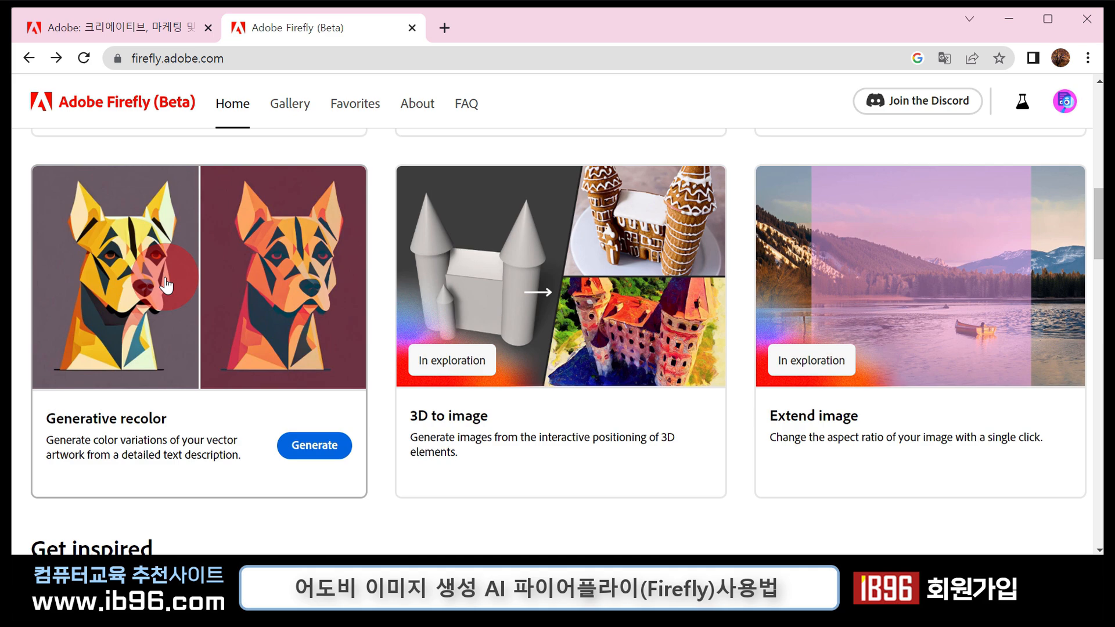
{"action": "scroll", "coordinate": [489, 307], "scroll_direction": "up", "scroll_amount": 5}
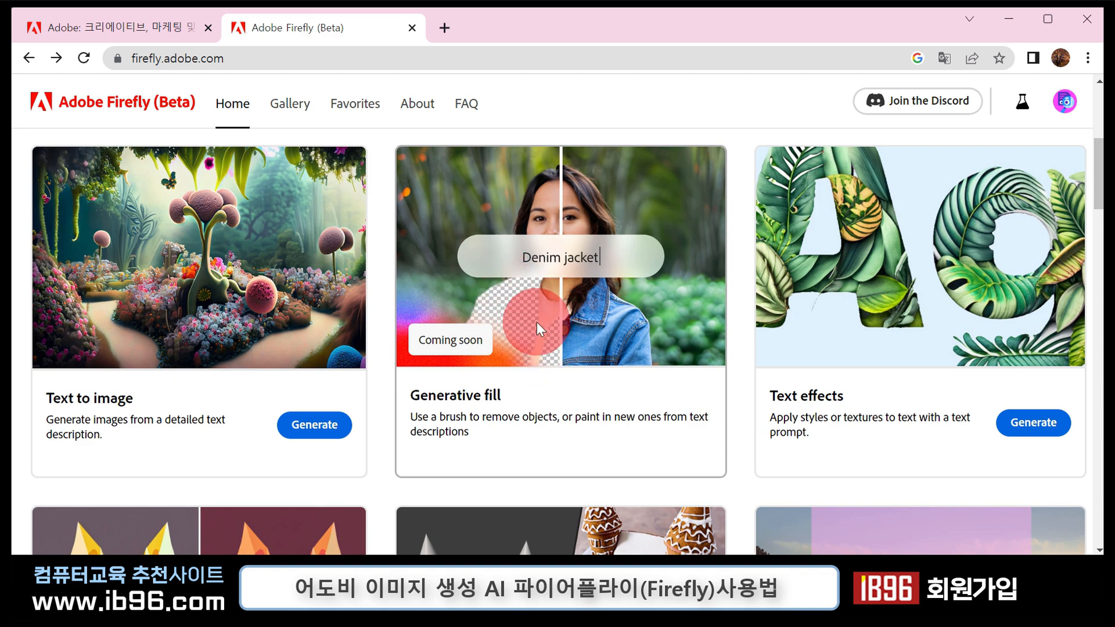
{"action": "scroll", "coordinate": [537, 322], "scroll_direction": "down", "scroll_amount": 4}
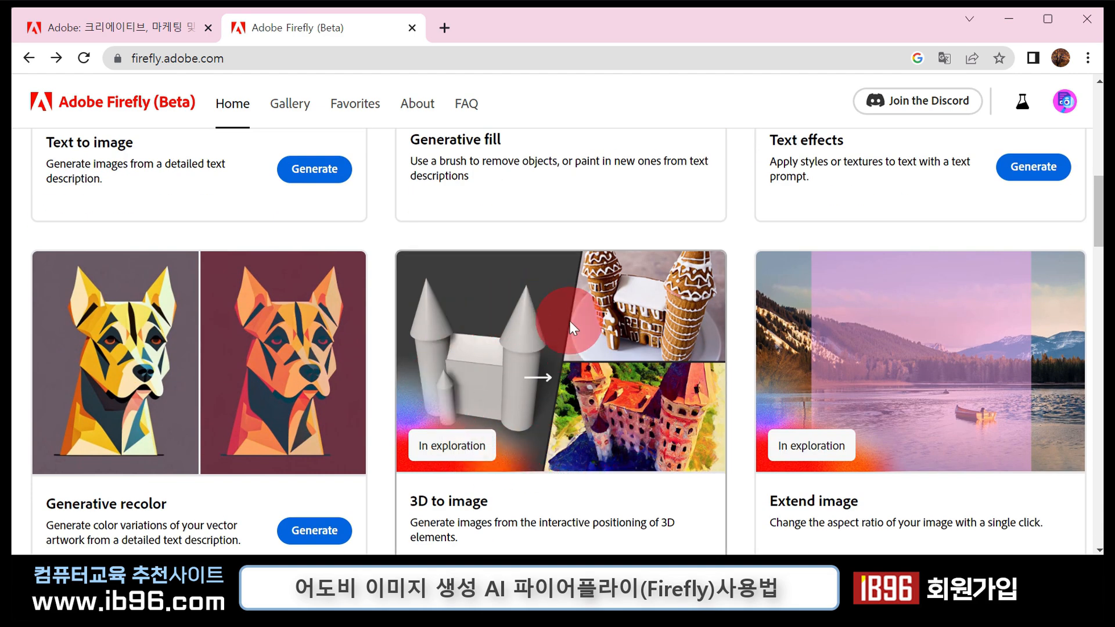
{"action": "scroll", "coordinate": [577, 364], "scroll_direction": "down", "scroll_amount": 1}
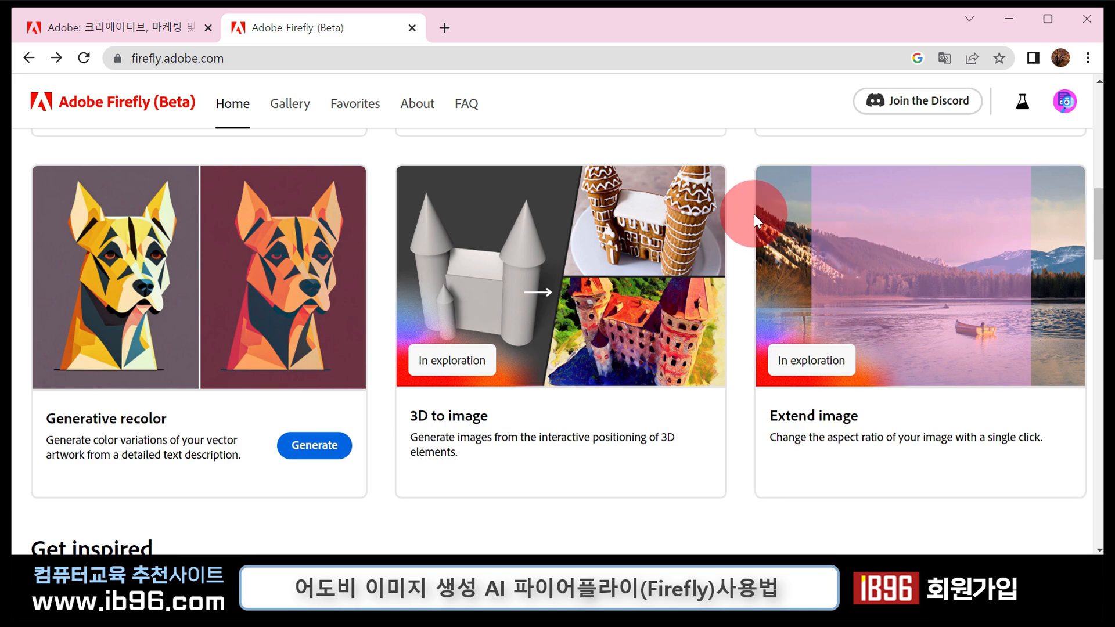
{"action": "scroll", "coordinate": [863, 346], "scroll_direction": "down", "scroll_amount": 4}
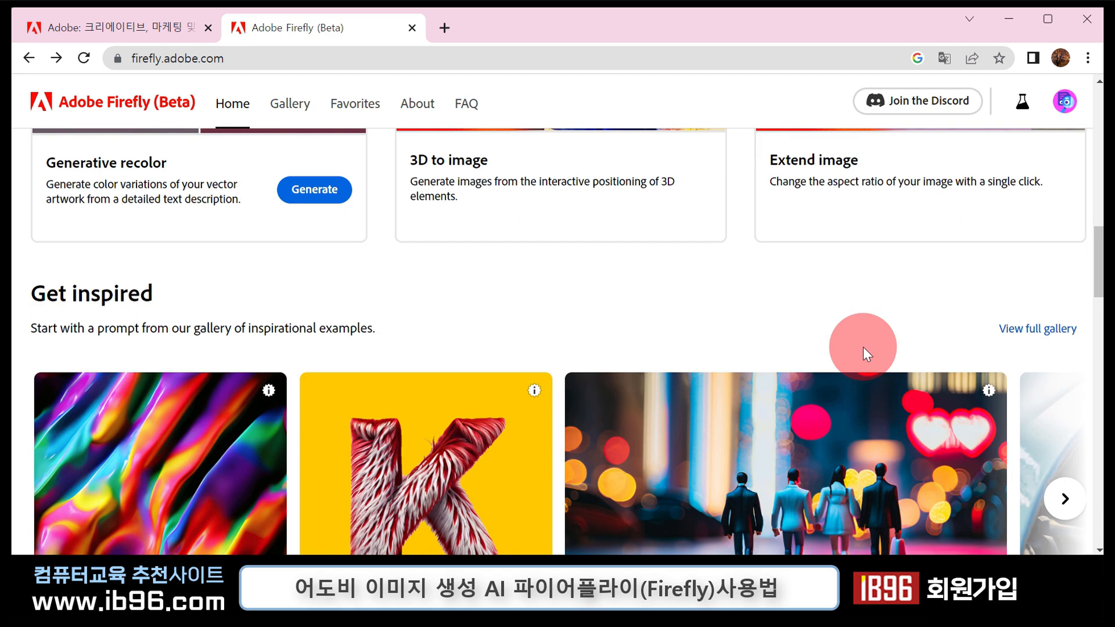
{"action": "scroll", "coordinate": [863, 347], "scroll_direction": "down", "scroll_amount": 4}
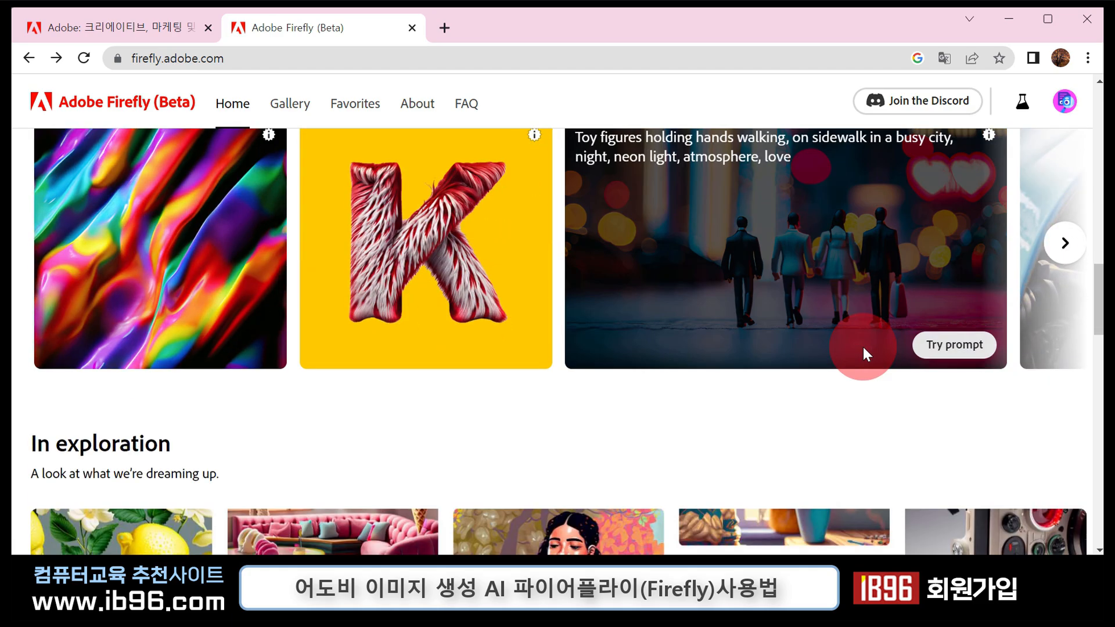
{"action": "scroll", "coordinate": [865, 391], "scroll_direction": "down", "scroll_amount": 5}
{"action": "scroll", "coordinate": [865, 391], "scroll_direction": "up", "scroll_amount": 3}
{"action": "scroll", "coordinate": [865, 391], "scroll_direction": "down", "scroll_amount": 4}
{"action": "scroll", "coordinate": [865, 391], "scroll_direction": "up", "scroll_amount": 2}
{"action": "scroll", "coordinate": [865, 392], "scroll_direction": "down", "scroll_amount": 1}
{"action": "scroll", "coordinate": [865, 391], "scroll_direction": "up", "scroll_amount": 1}
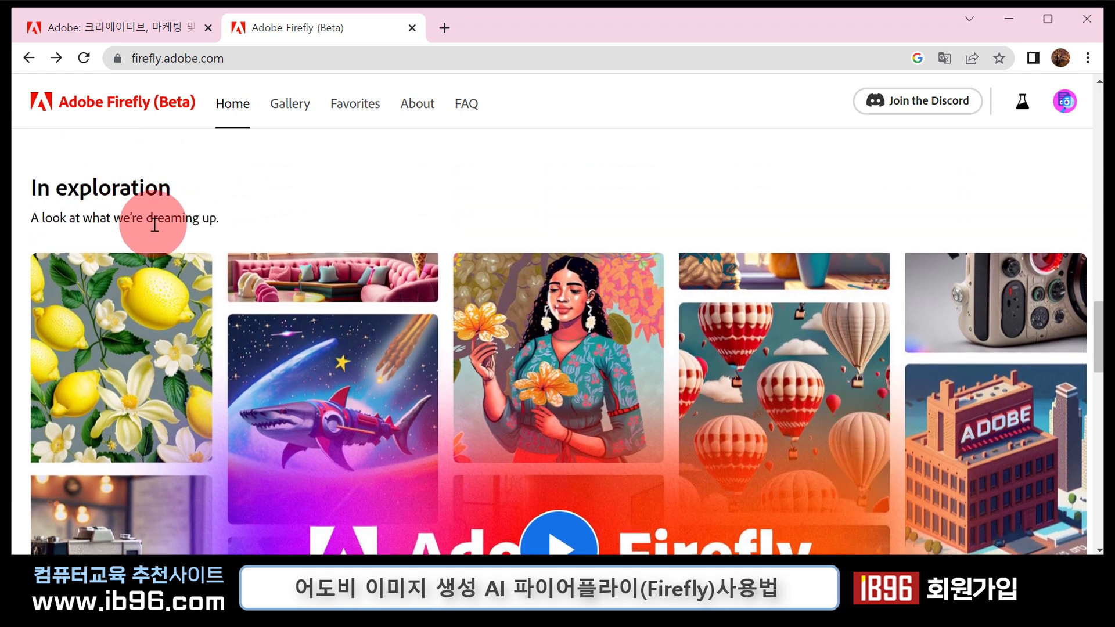
{"action": "scroll", "coordinate": [554, 372], "scroll_direction": "down", "scroll_amount": 1}
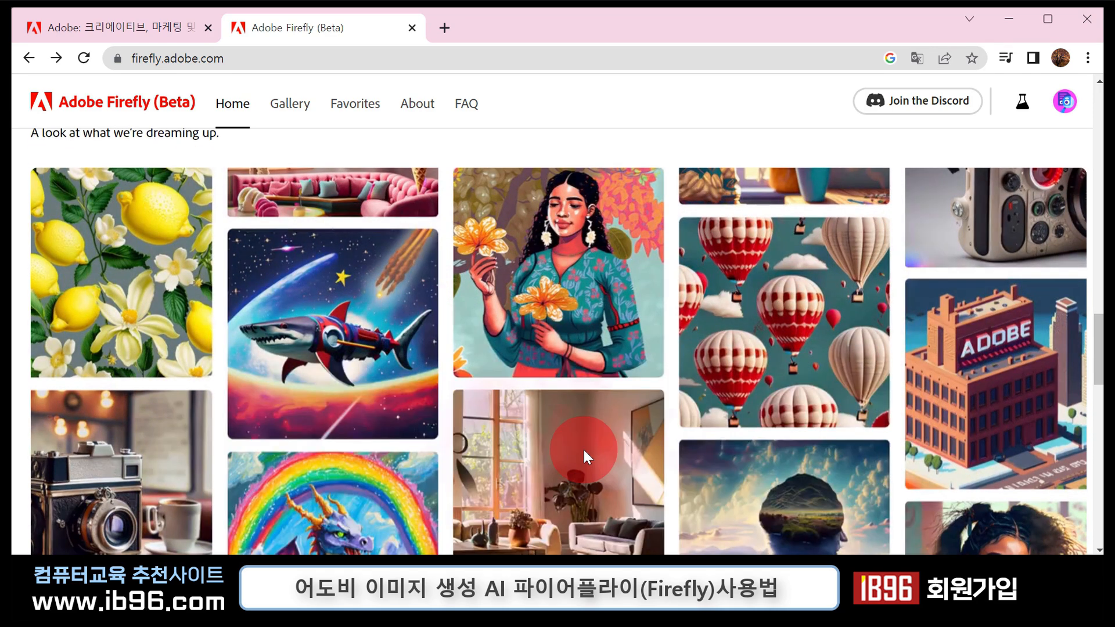
{"action": "scroll", "coordinate": [598, 450], "scroll_direction": "down", "scroll_amount": 1}
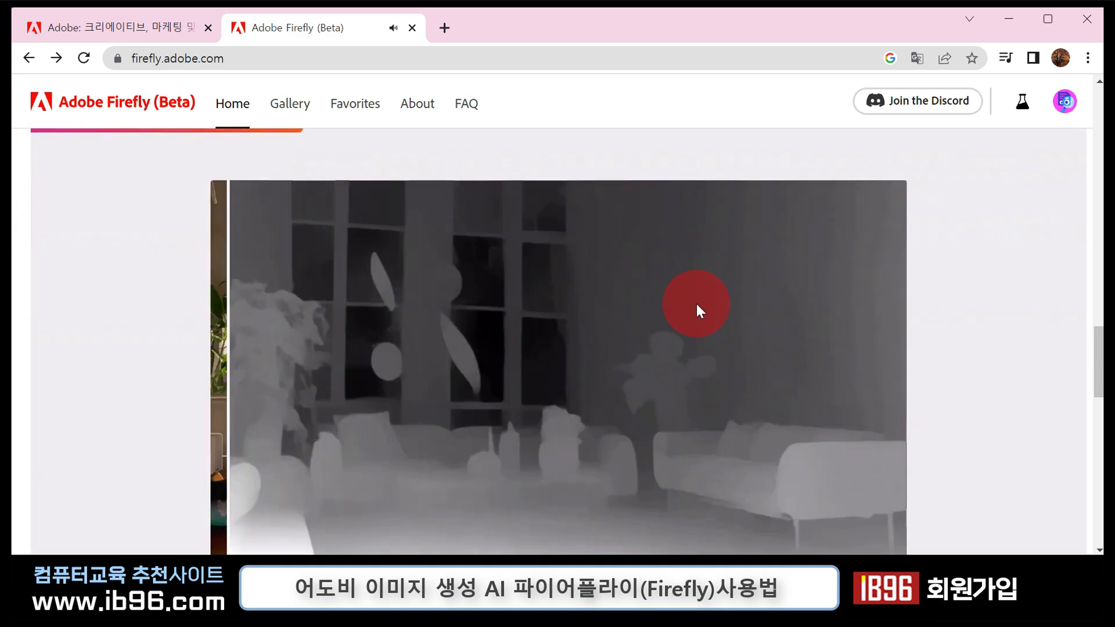
{"action": "scroll", "coordinate": [696, 304], "scroll_direction": "up", "scroll_amount": 15}
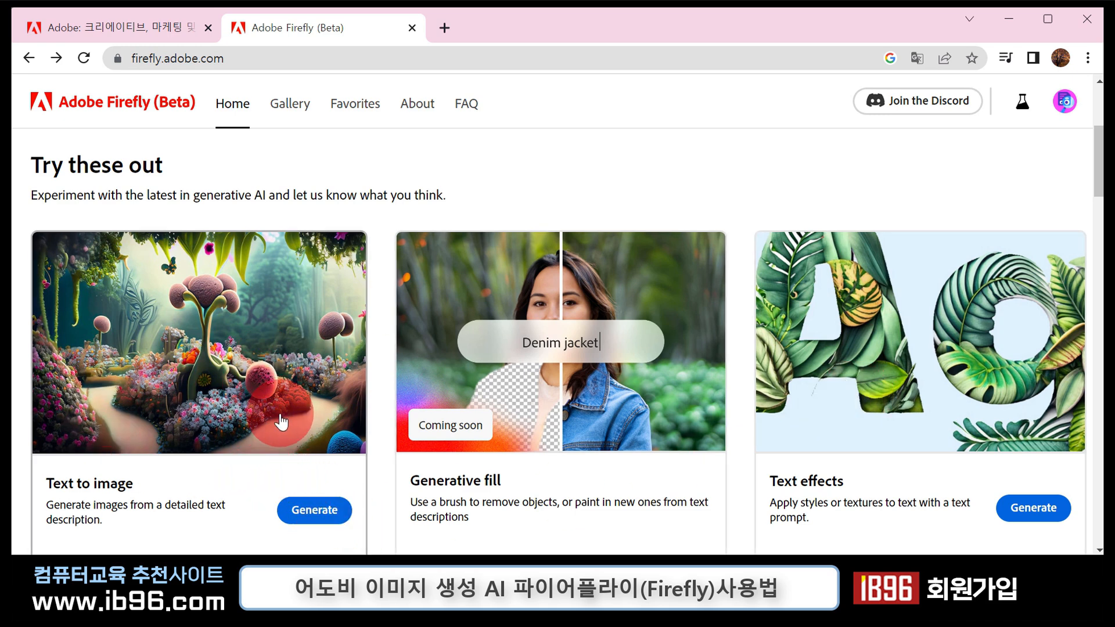
- Open the Text to image tool again and browse its sample images
{"action": "left_click", "coordinate": [324, 523]}
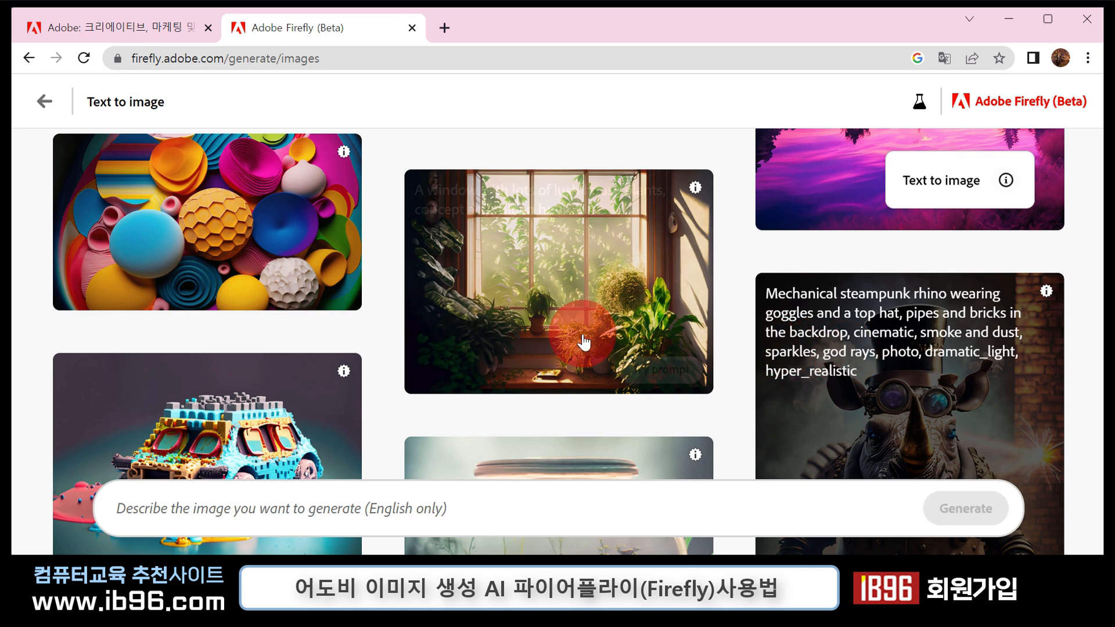
{"action": "scroll", "coordinate": [577, 341], "scroll_direction": "down", "scroll_amount": 3}
{"action": "scroll", "coordinate": [583, 339], "scroll_direction": "down", "scroll_amount": 3}
{"action": "scroll", "coordinate": [582, 339], "scroll_direction": "down", "scroll_amount": 4}
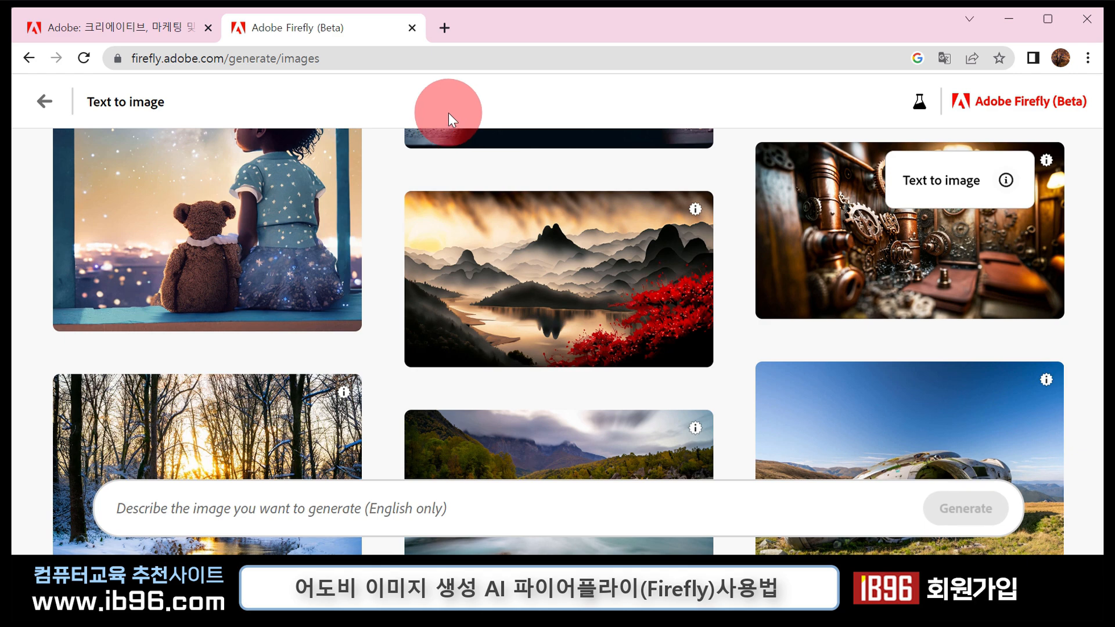
- Open Google Translate in a new browser tab
{"action": "left_click", "coordinate": [444, 27]}
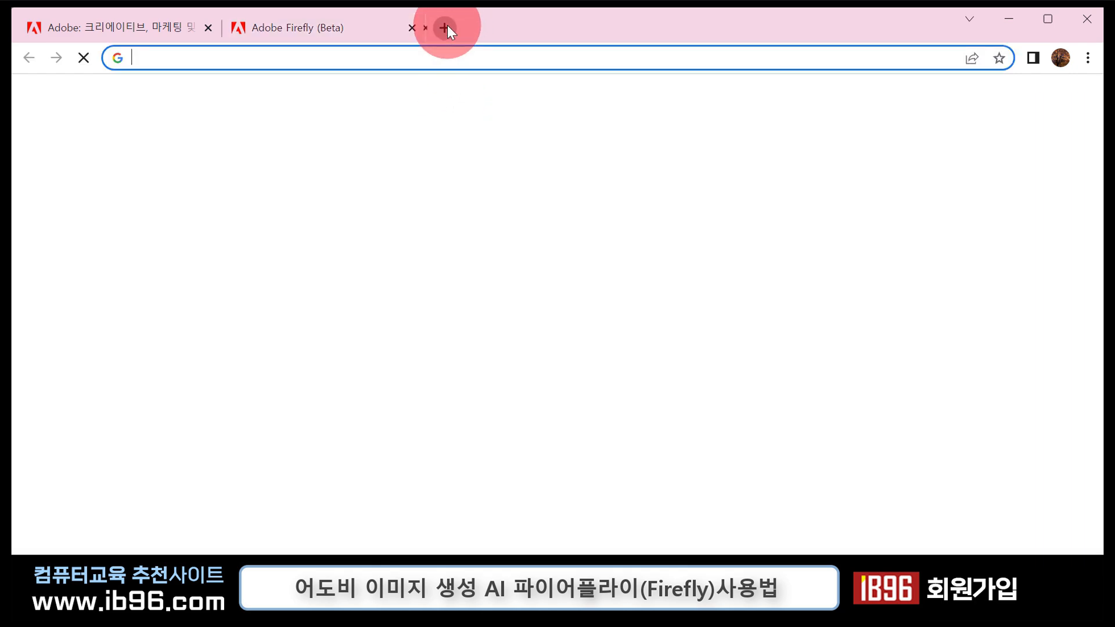
{"action": "left_click", "coordinate": [1037, 101]}
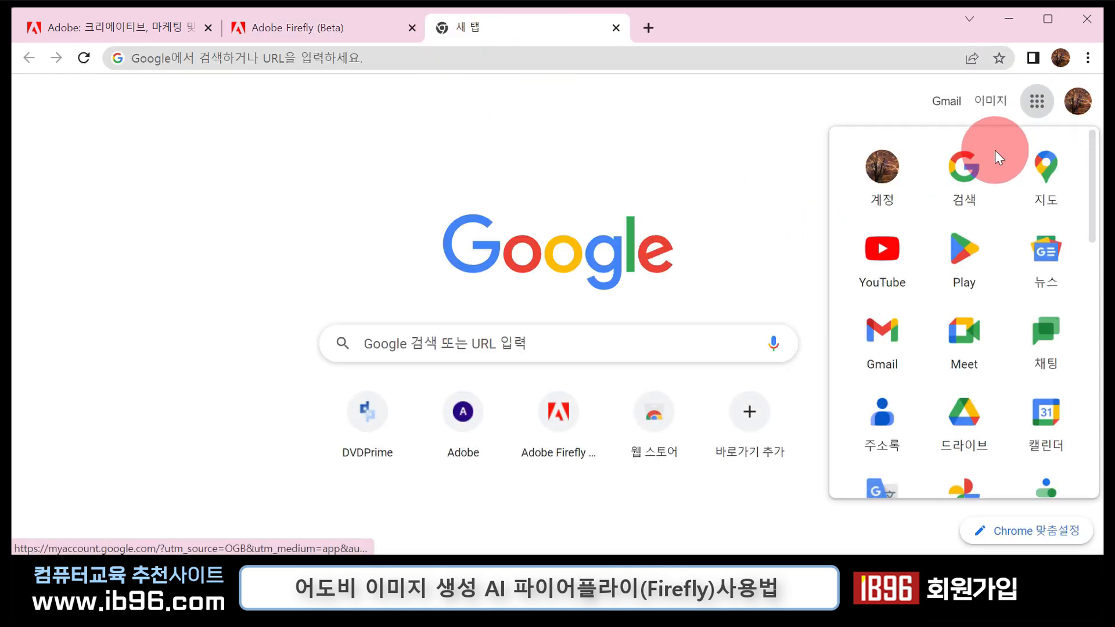
{"action": "left_click", "coordinate": [884, 487]}
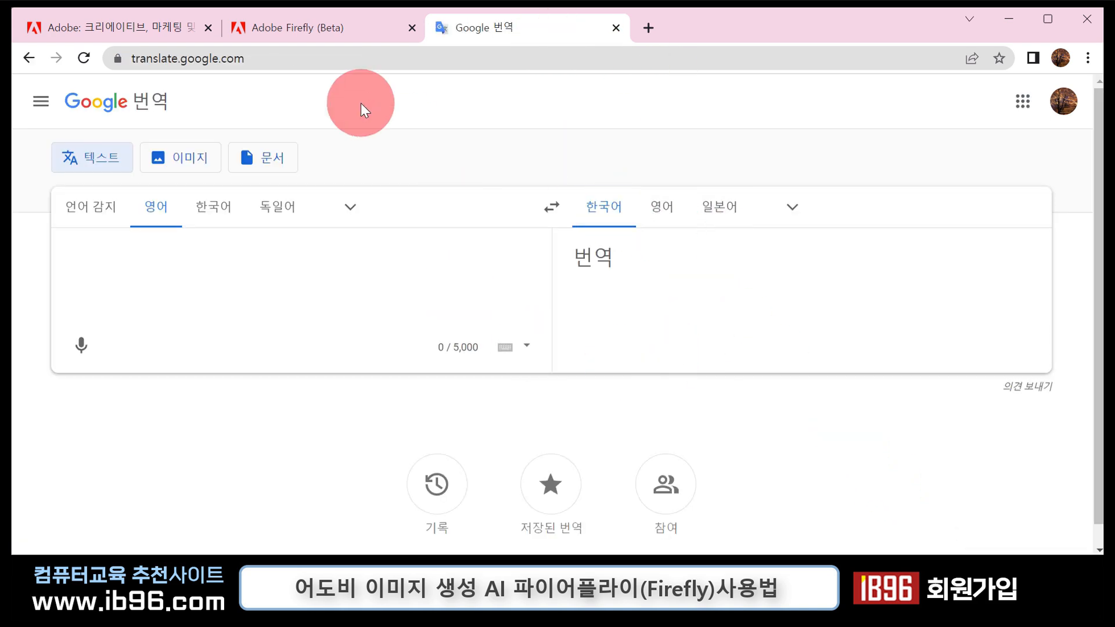
- Translate "바다에서 물을 튀기며 솟아오르는 고래 이미지" from Korean to English in Google Translate and copy the translation
{"action": "left_click", "coordinate": [298, 28]}
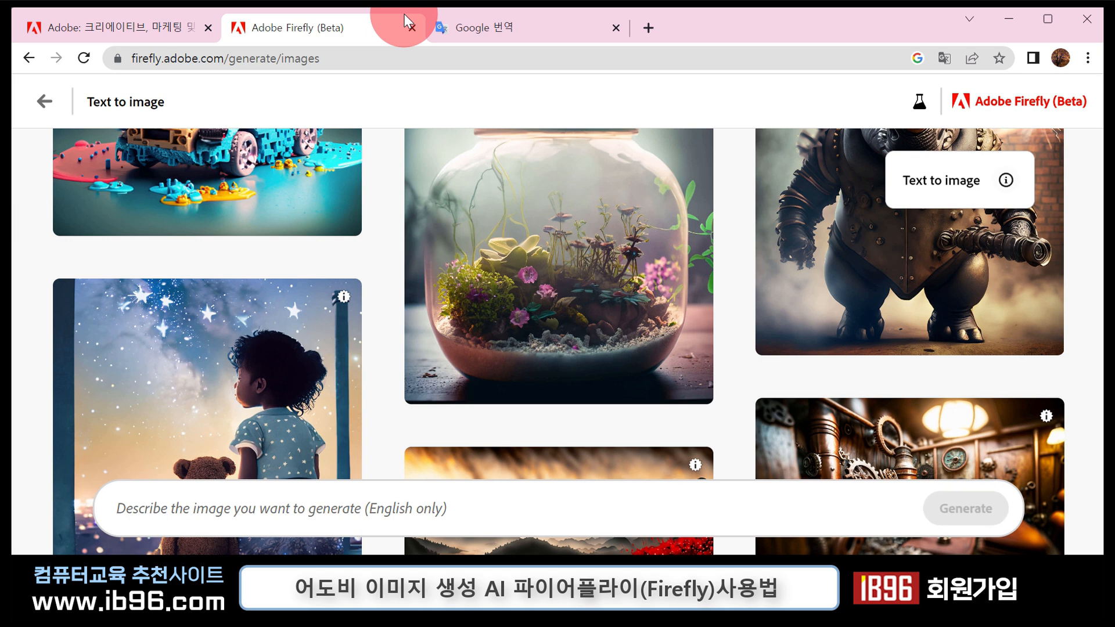
{"action": "left_click", "coordinate": [527, 26]}
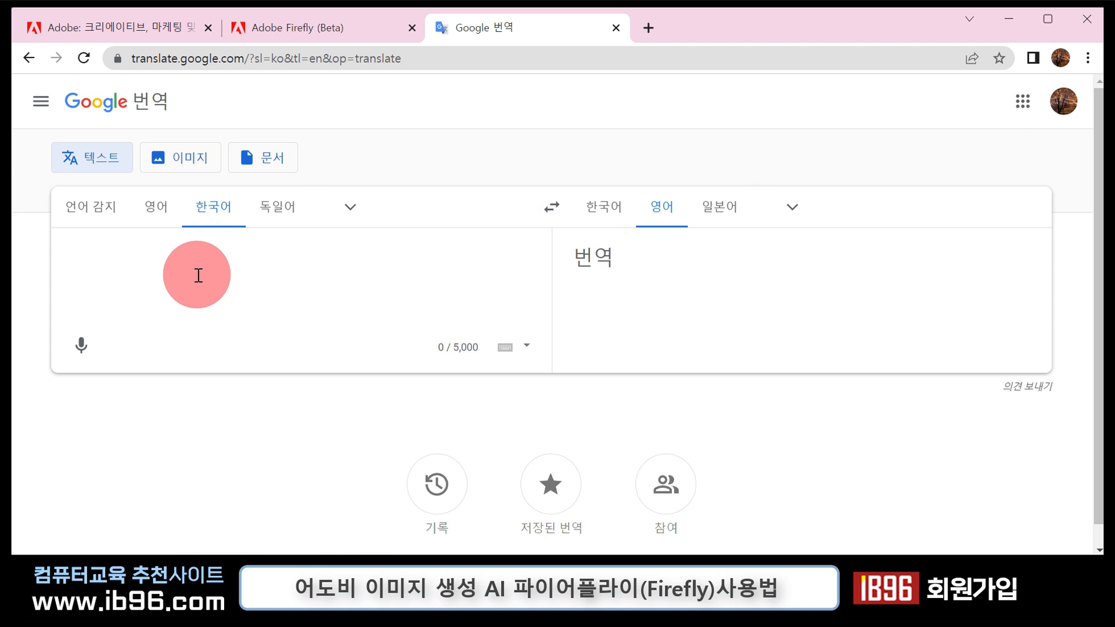
{"action": "type", "text": "바다에서 물을 튀기며 솟아오르는 고래 이미지"}
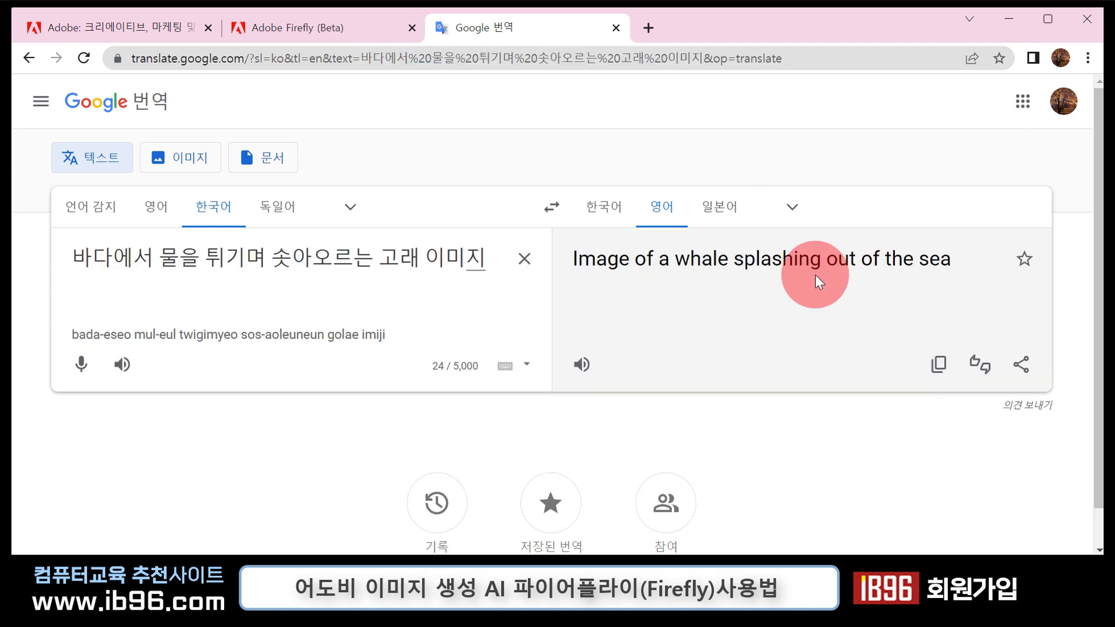
{"action": "left_click", "coordinate": [941, 375]}
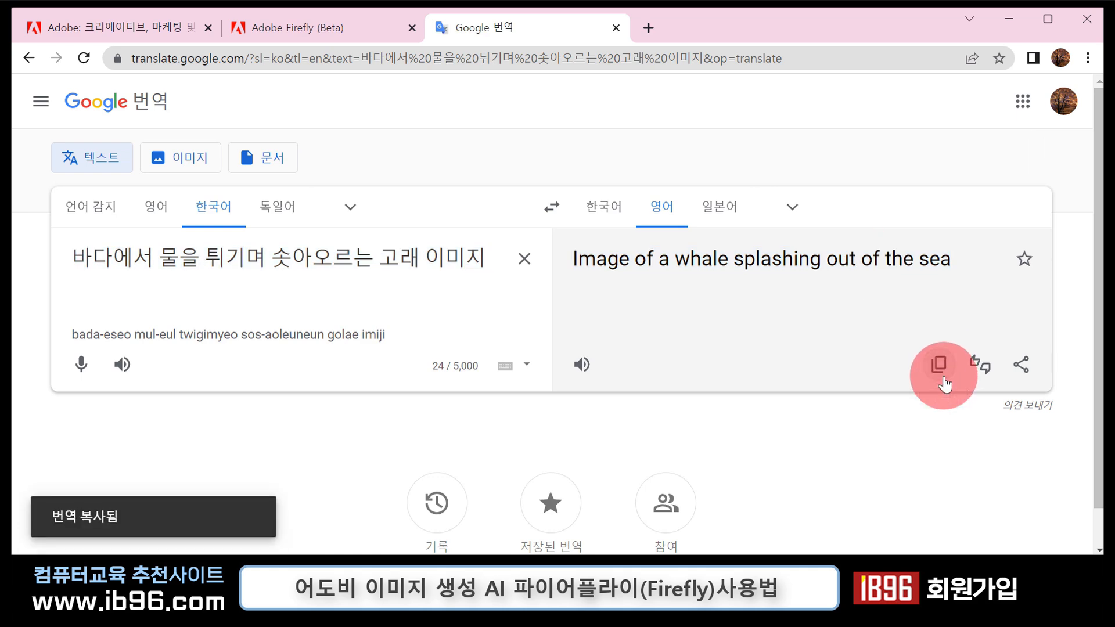
- Switch back to Adobe Firefly and generate images from the copied prompt "Image of a whale splashing out of the sea"
{"action": "left_click", "coordinate": [348, 27]}
{"action": "left_click", "coordinate": [242, 514]}
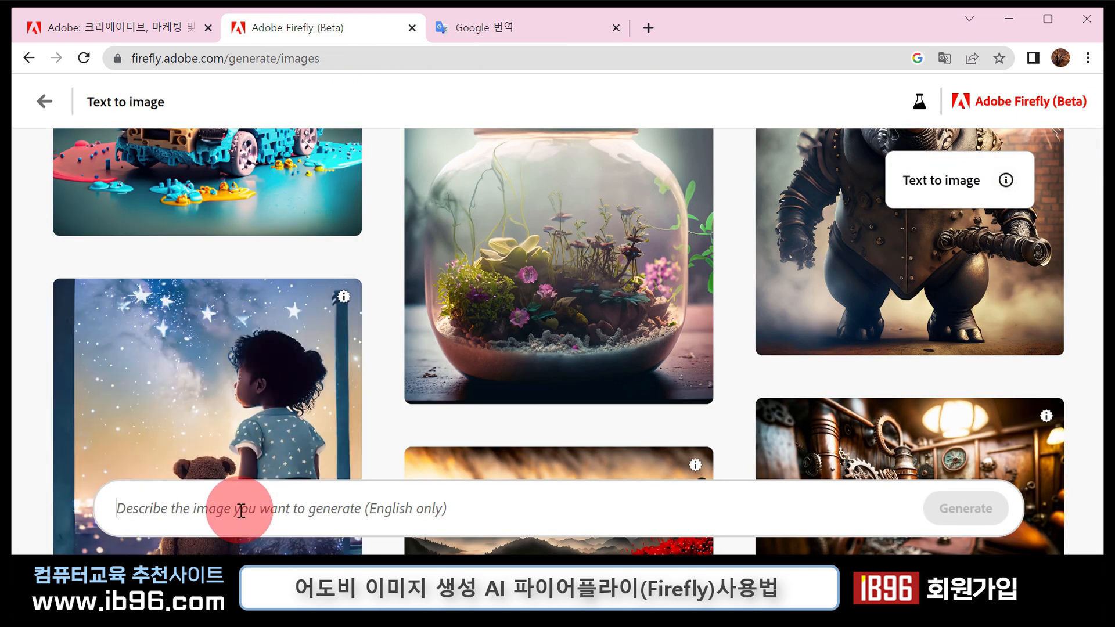
{"action": "key", "text": "ctrl+v"}
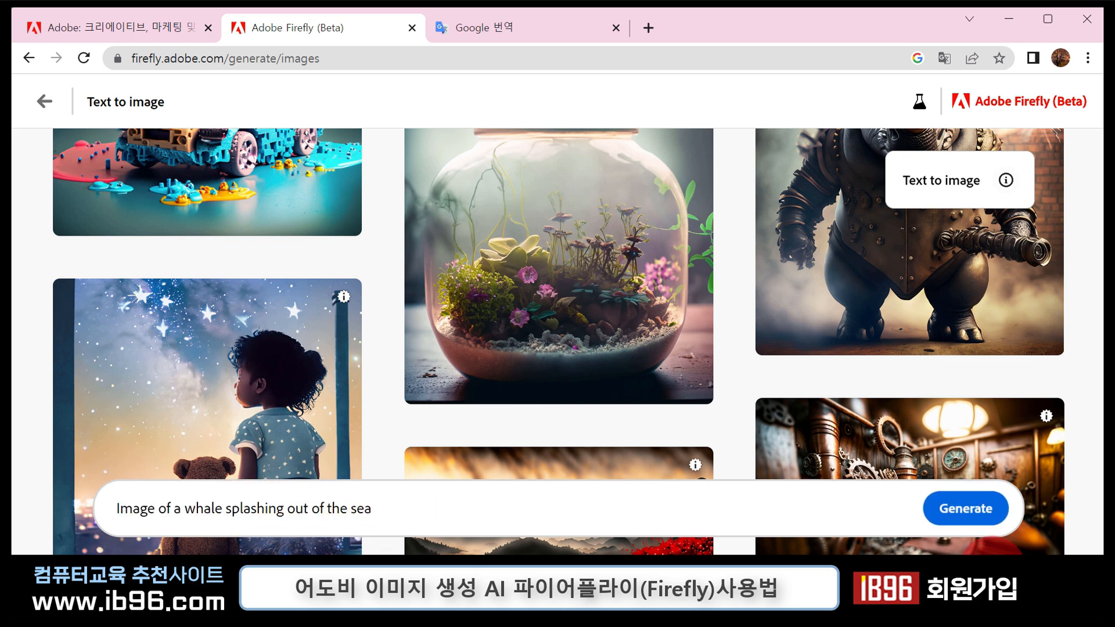
{"action": "left_click", "coordinate": [981, 515]}
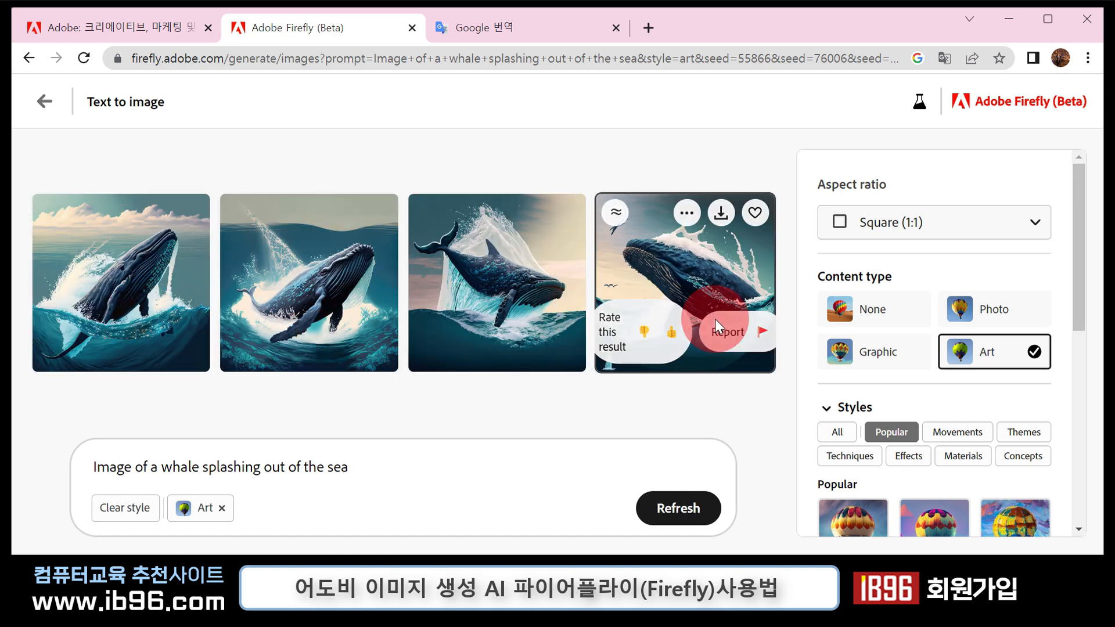
- Enlarge the first whale image and generate similar variations of it
{"action": "mouse_move", "coordinate": [758, 350]}
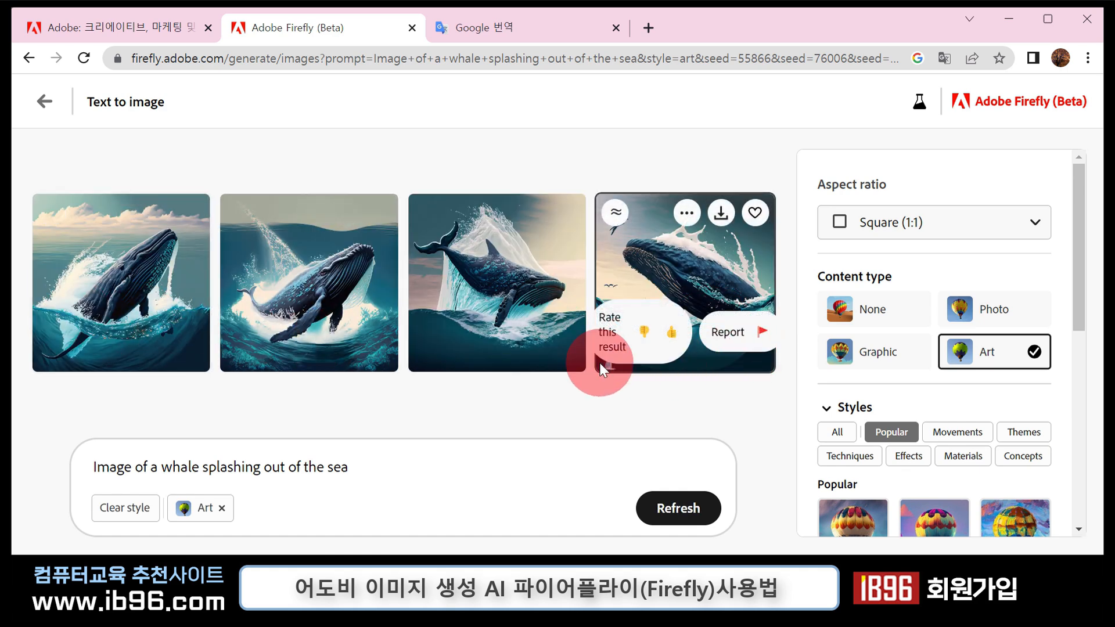
{"action": "left_click", "coordinate": [141, 301]}
{"action": "mouse_move", "coordinate": [576, 364]}
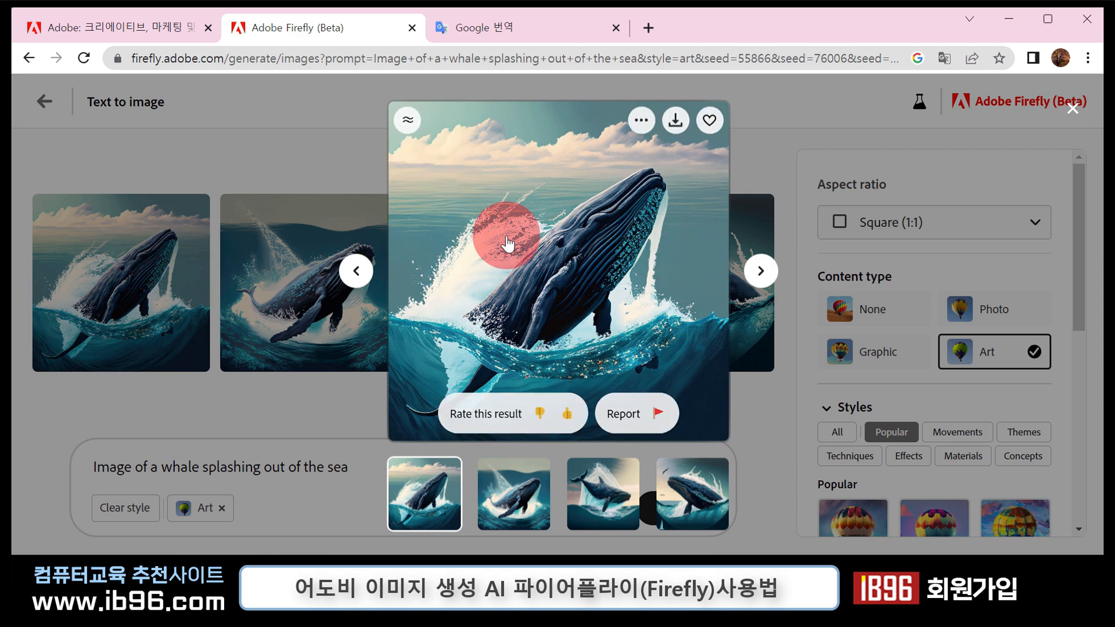
{"action": "left_click", "coordinate": [409, 127]}
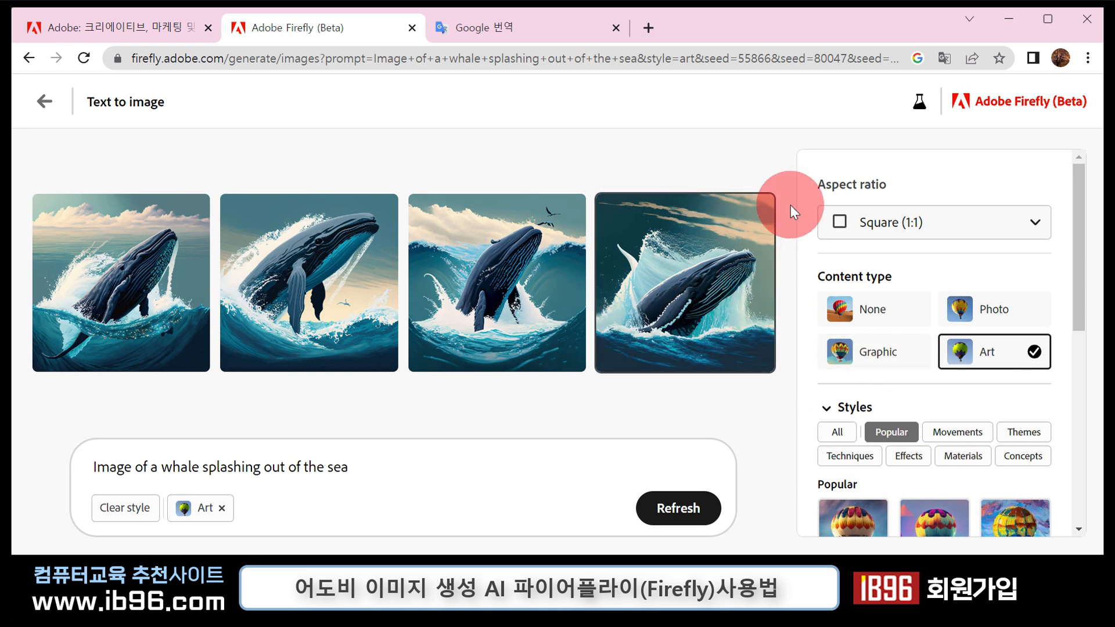
- Change the content type of the whale images to Photo
{"action": "mouse_move", "coordinate": [1081, 221]}
{"action": "left_mouse_down"}
{"action": "mouse_move", "coordinate": [1083, 246]}
{"action": "mouse_move", "coordinate": [1075, 204]}
{"action": "left_mouse_up"}
{"action": "left_click", "coordinate": [994, 300]}
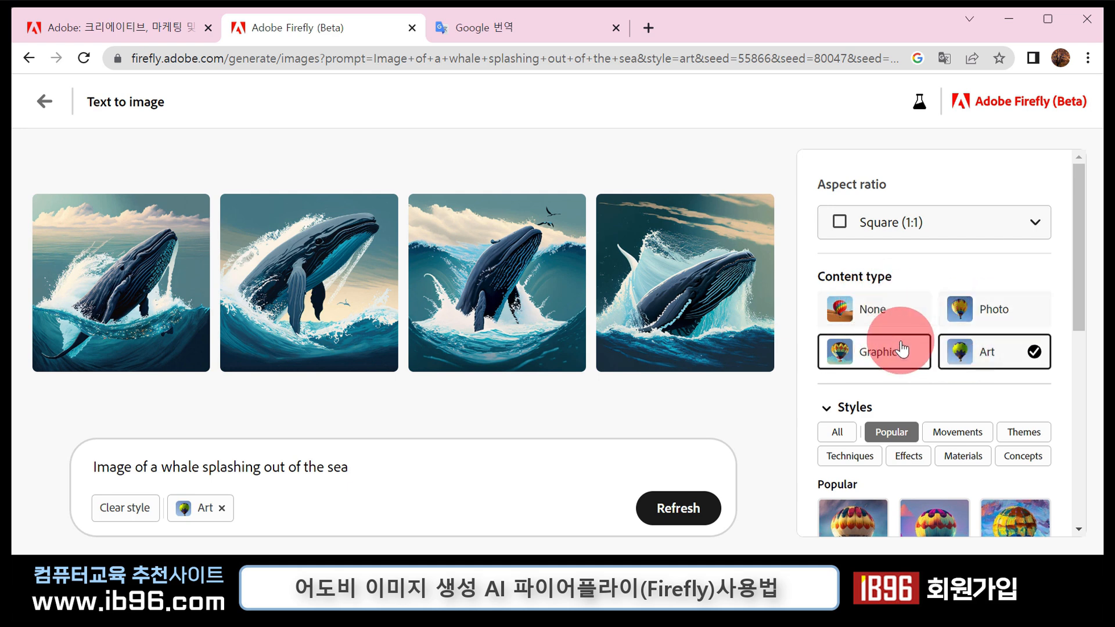
{"action": "left_click", "coordinate": [984, 318]}
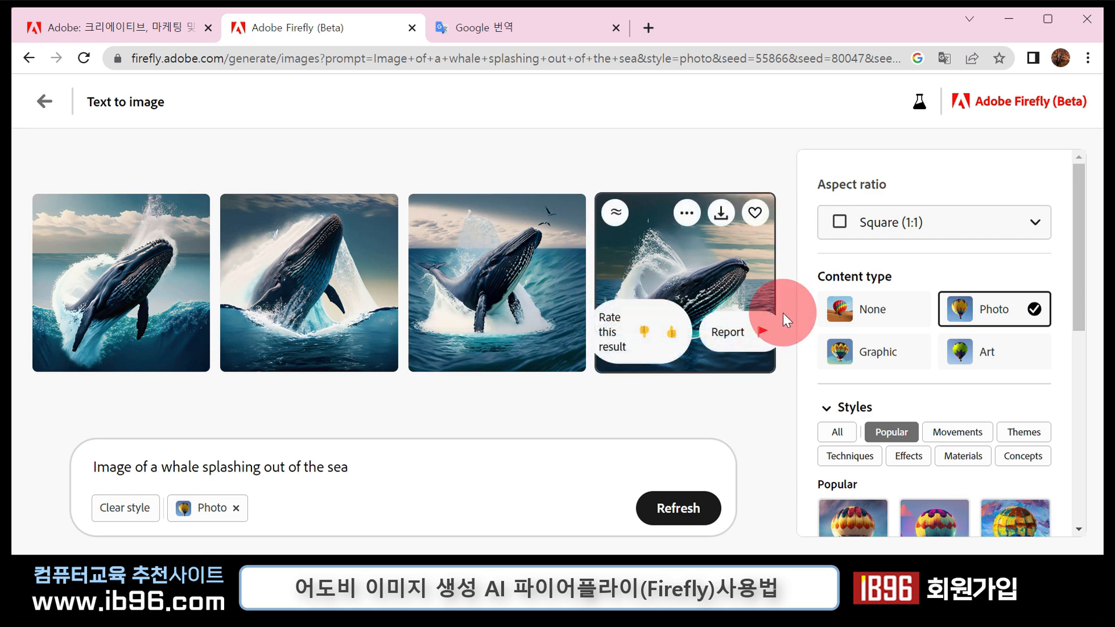
- Look through the Movements, Themes, Concepts, Materials, Effects and Techniques style categories for the whale images
{"action": "scroll", "coordinate": [917, 348], "scroll_direction": "down", "scroll_amount": 3}
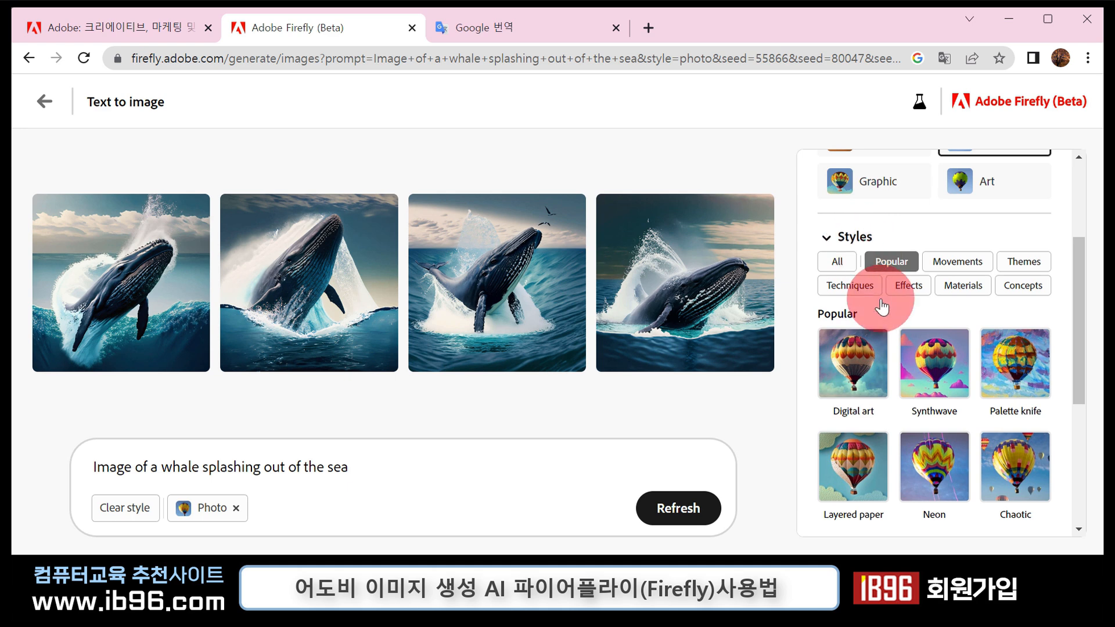
{"action": "scroll", "coordinate": [905, 407], "scroll_direction": "down", "scroll_amount": 2}
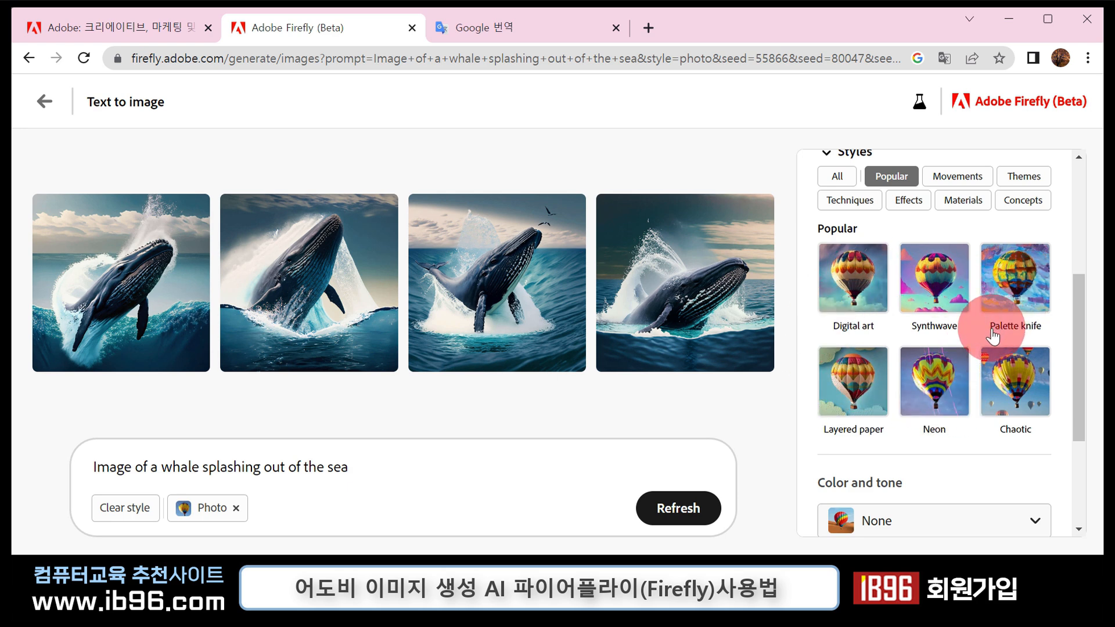
{"action": "left_click", "coordinate": [958, 181]}
{"action": "left_click", "coordinate": [1024, 177]}
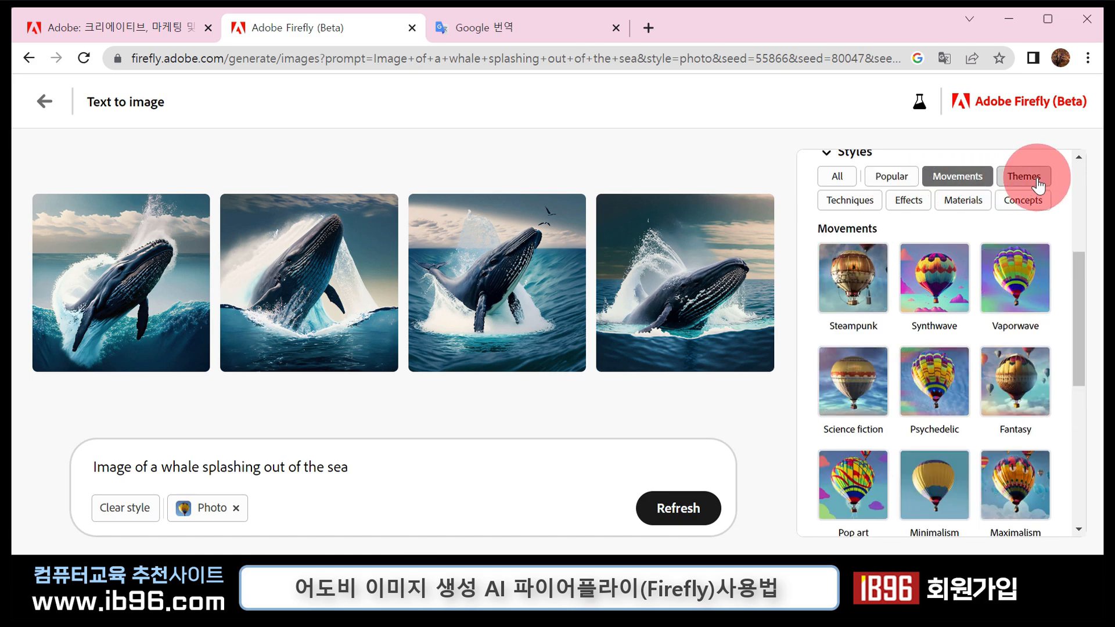
{"action": "left_click", "coordinate": [1023, 202]}
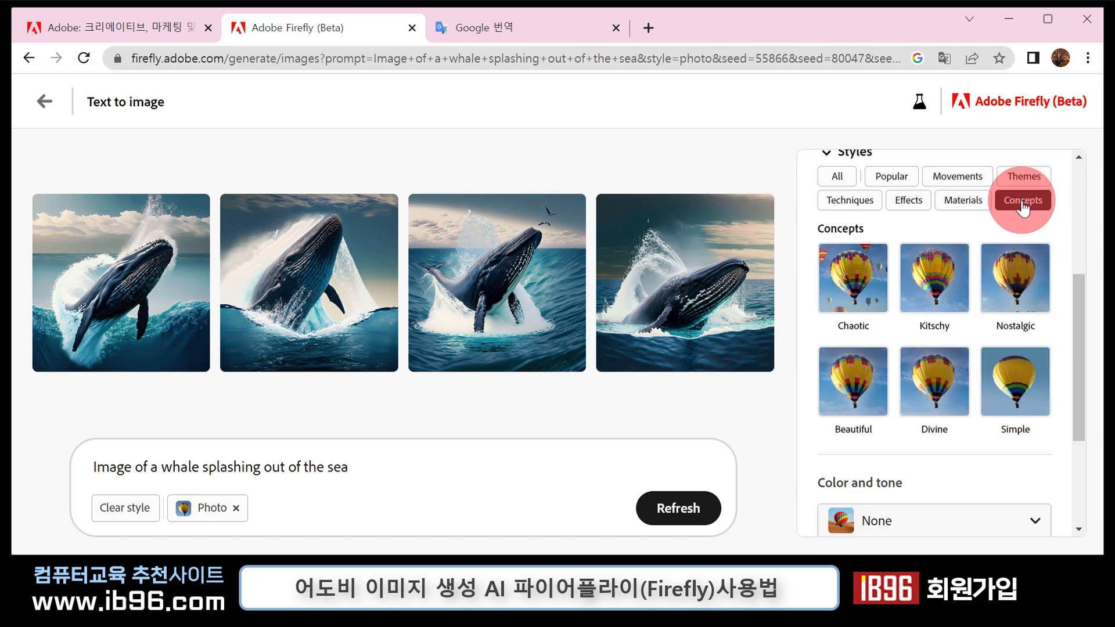
{"action": "left_click", "coordinate": [963, 202]}
{"action": "left_click", "coordinate": [912, 203]}
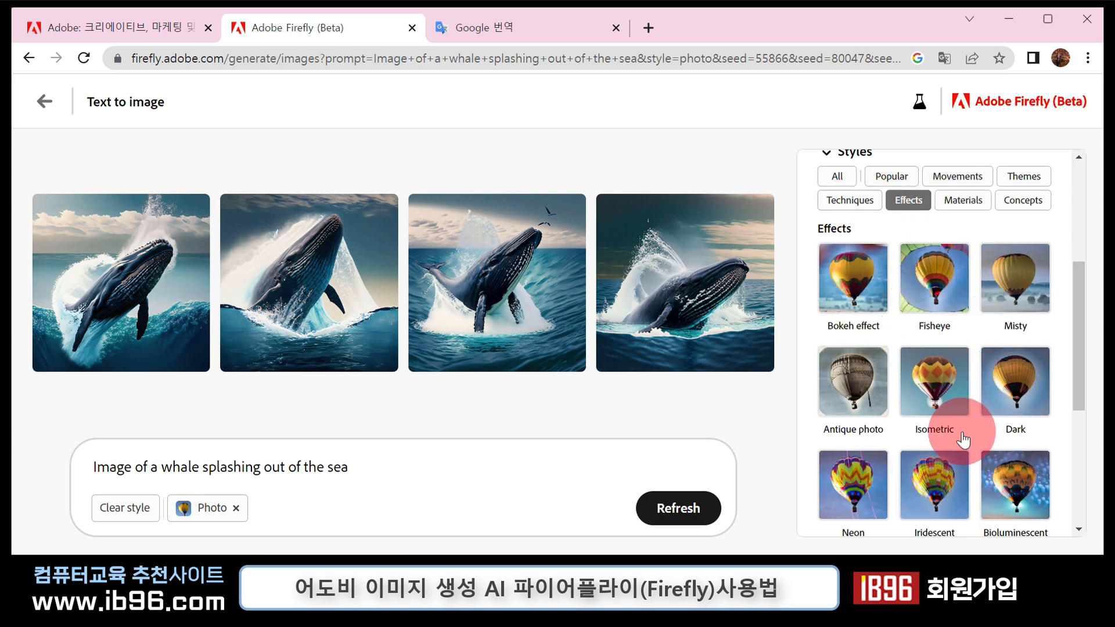
{"action": "left_click", "coordinate": [860, 201]}
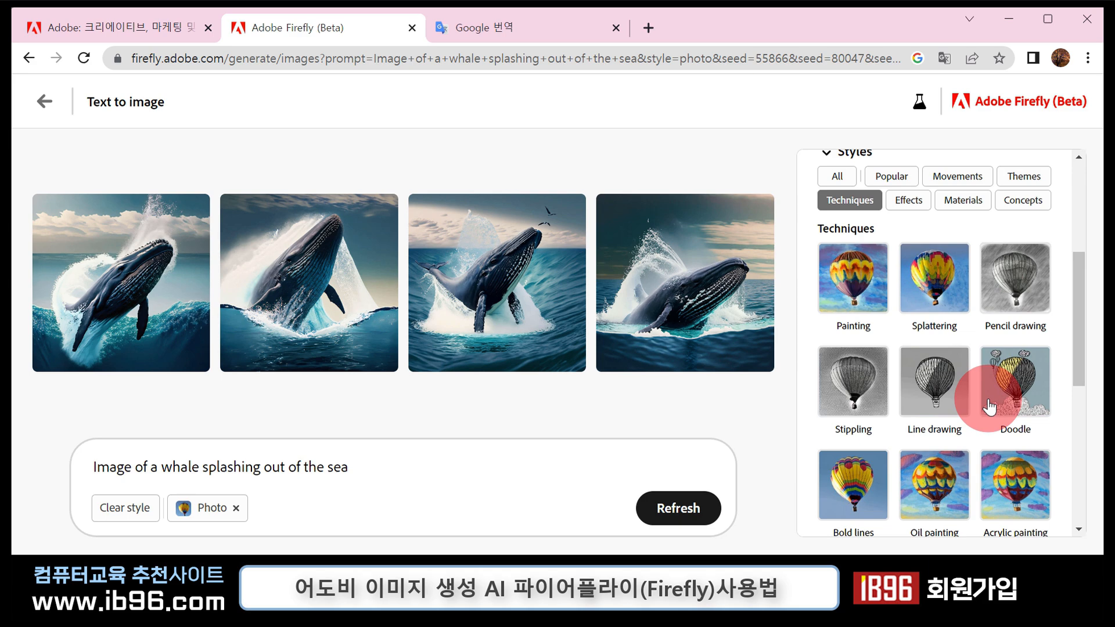
- Add the Misty effect to the whale image styles and set the lighting to Dramatic lighting
{"action": "left_click", "coordinate": [908, 200]}
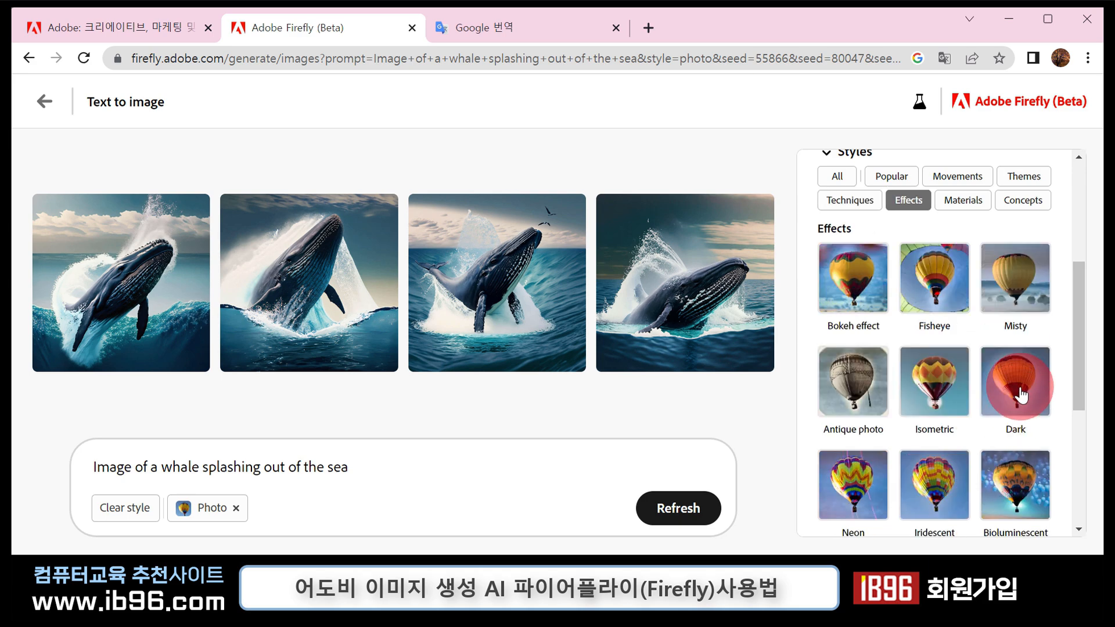
{"action": "left_click", "coordinate": [1022, 304]}
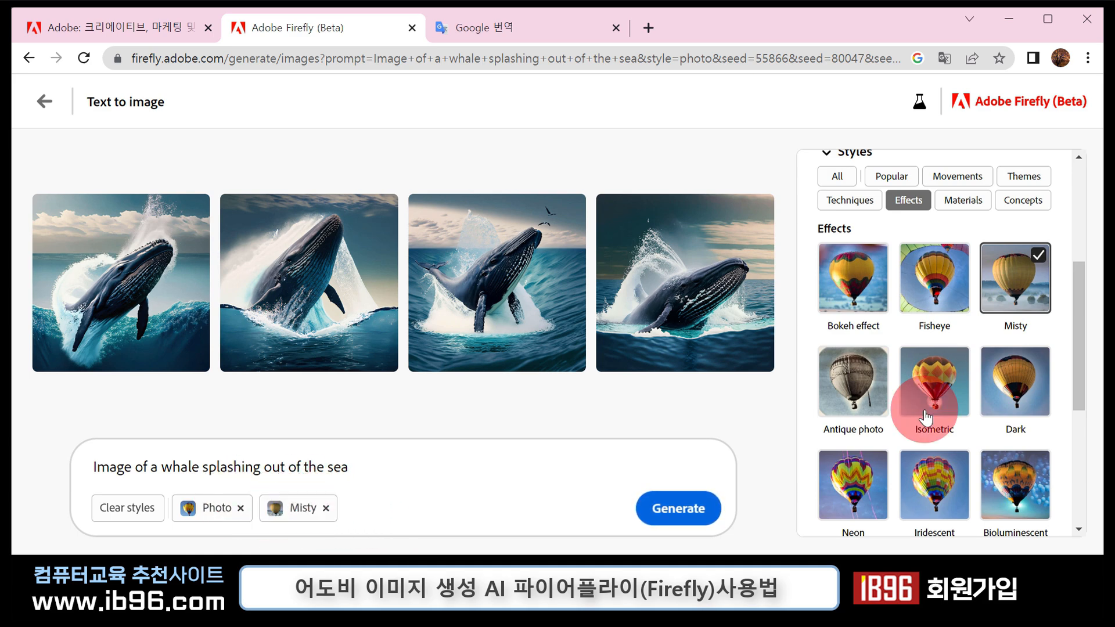
{"action": "scroll", "coordinate": [927, 417], "scroll_direction": "down", "scroll_amount": 5}
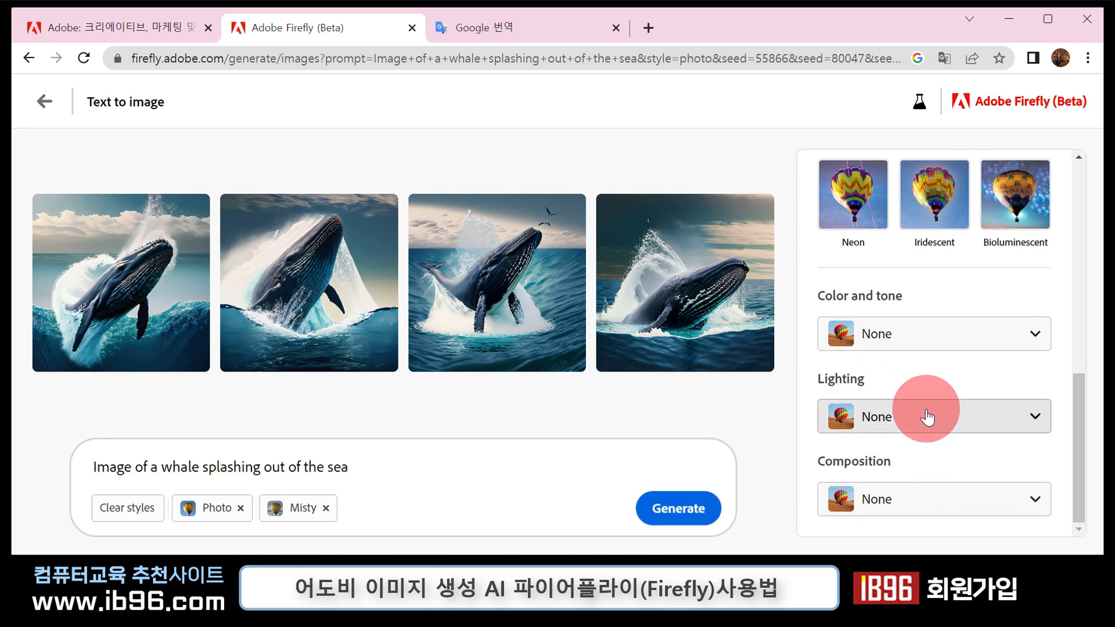
{"action": "left_click", "coordinate": [1036, 342]}
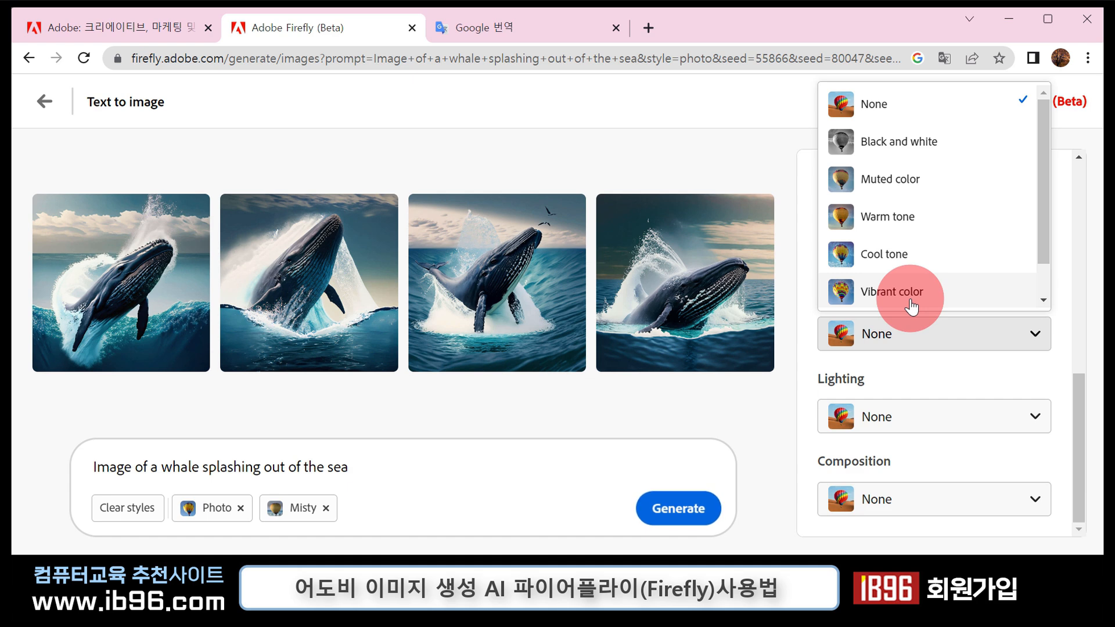
{"action": "left_click", "coordinate": [1033, 423]}
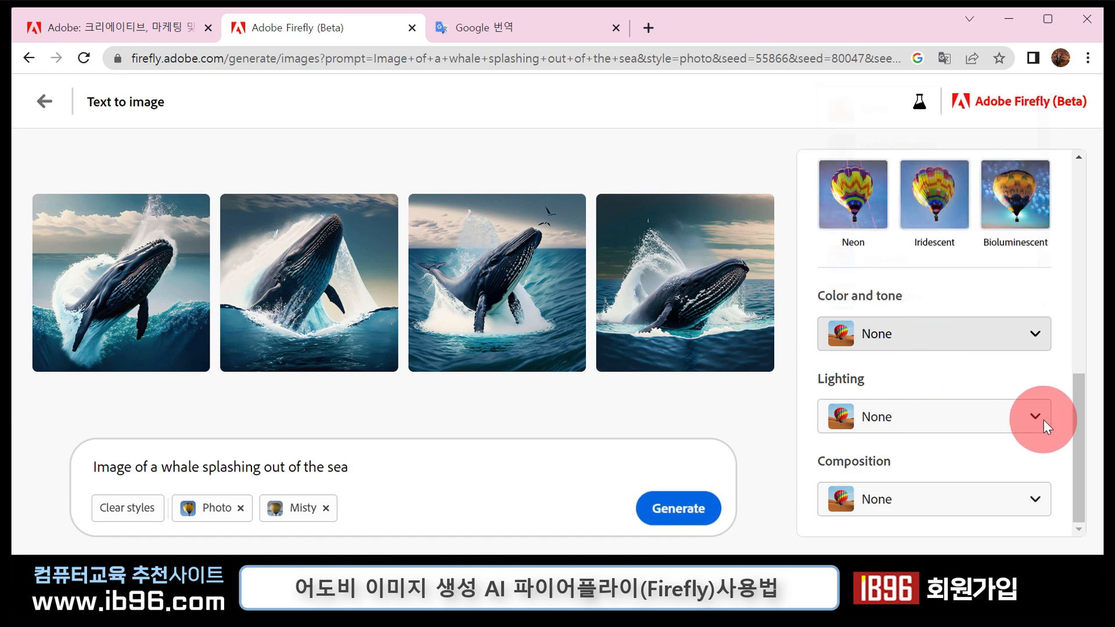
{"action": "left_click", "coordinate": [1035, 420]}
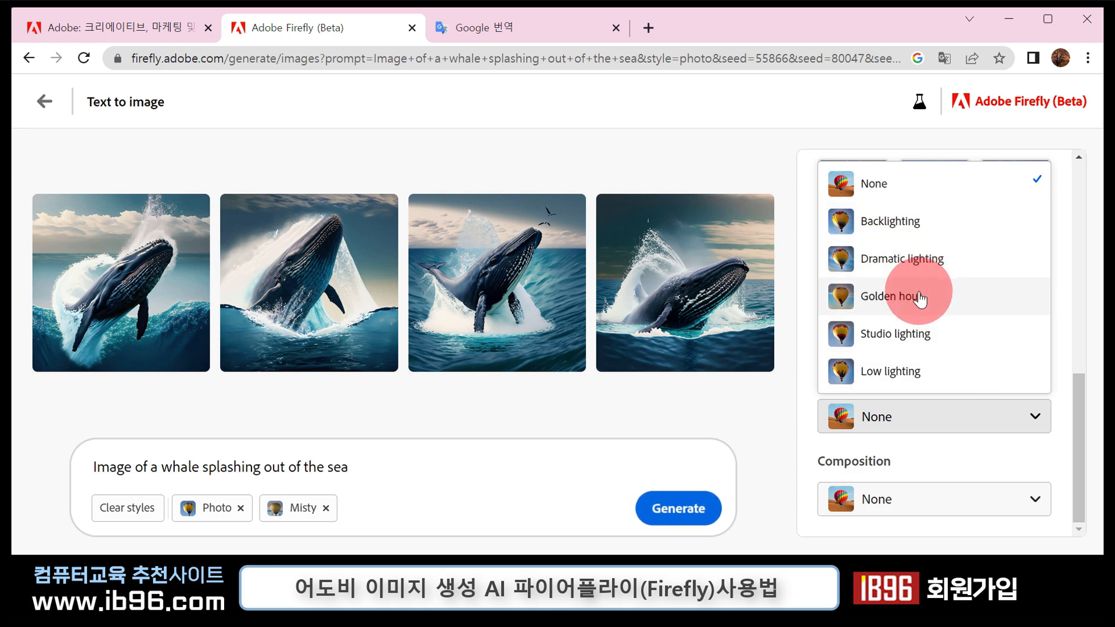
{"action": "left_click", "coordinate": [924, 268]}
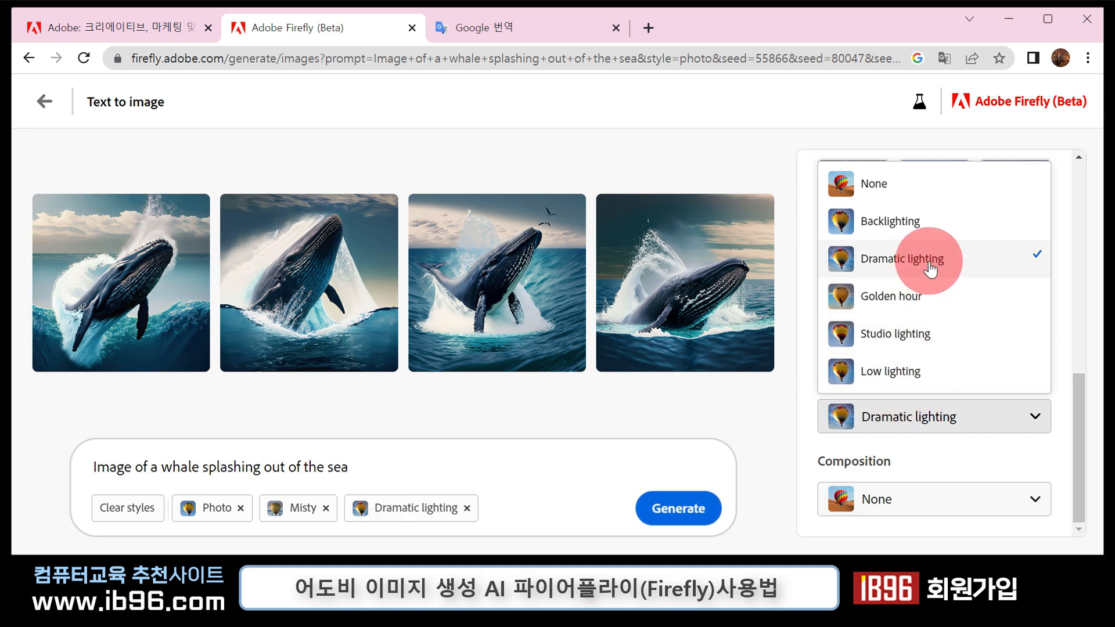
{"action": "left_click", "coordinate": [1077, 451]}
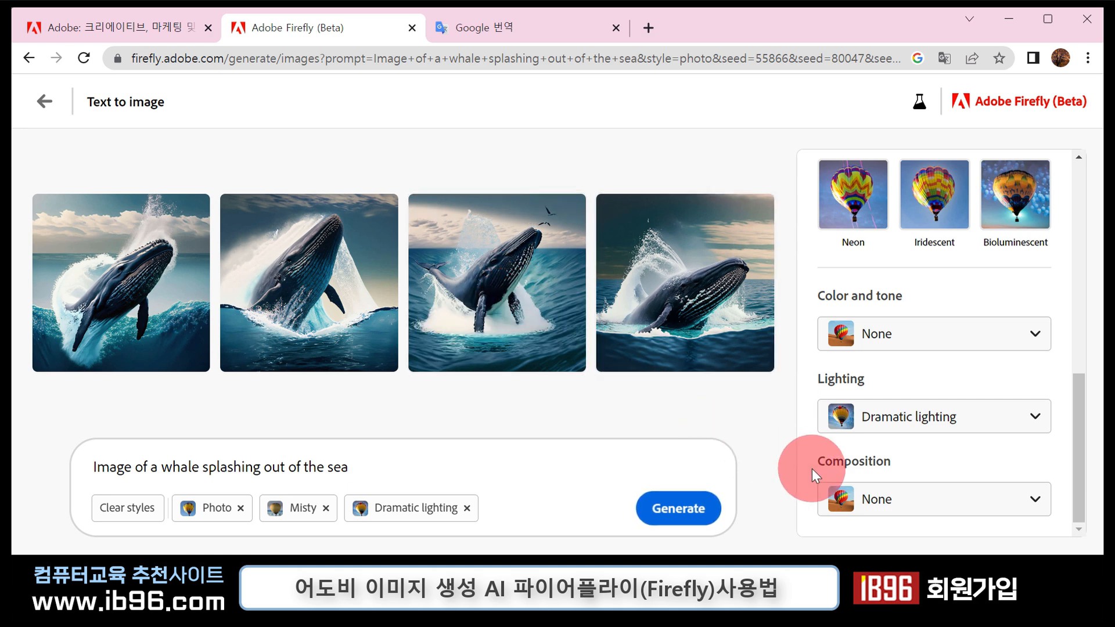
- Set the composition to Wide angle and generate the whale images with the chosen styles
{"action": "left_click", "coordinate": [928, 502]}
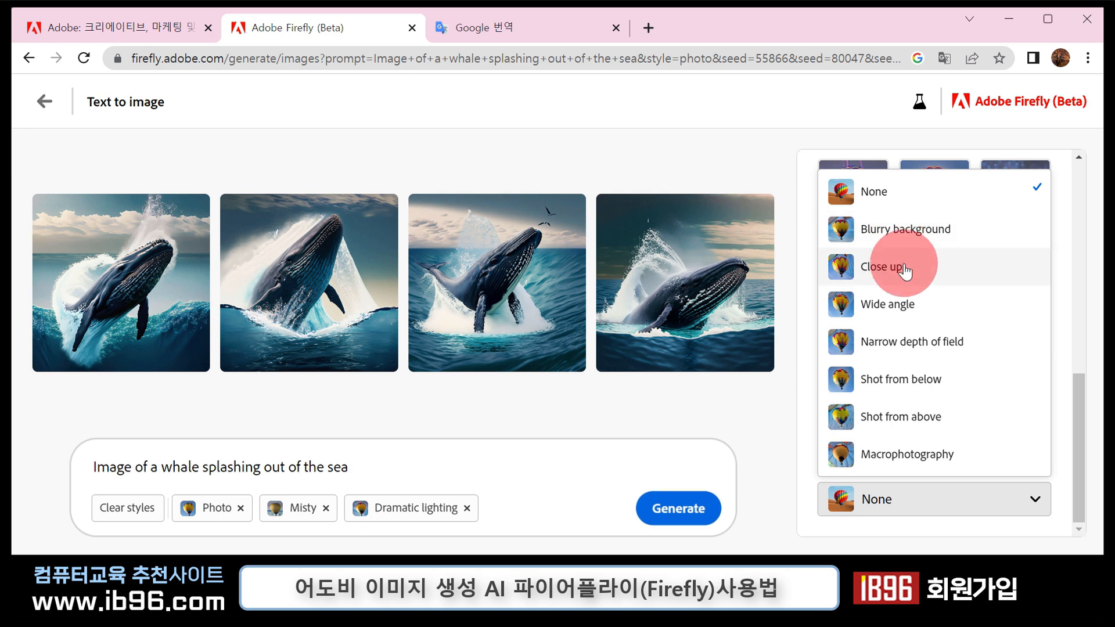
{"action": "left_click", "coordinate": [911, 311]}
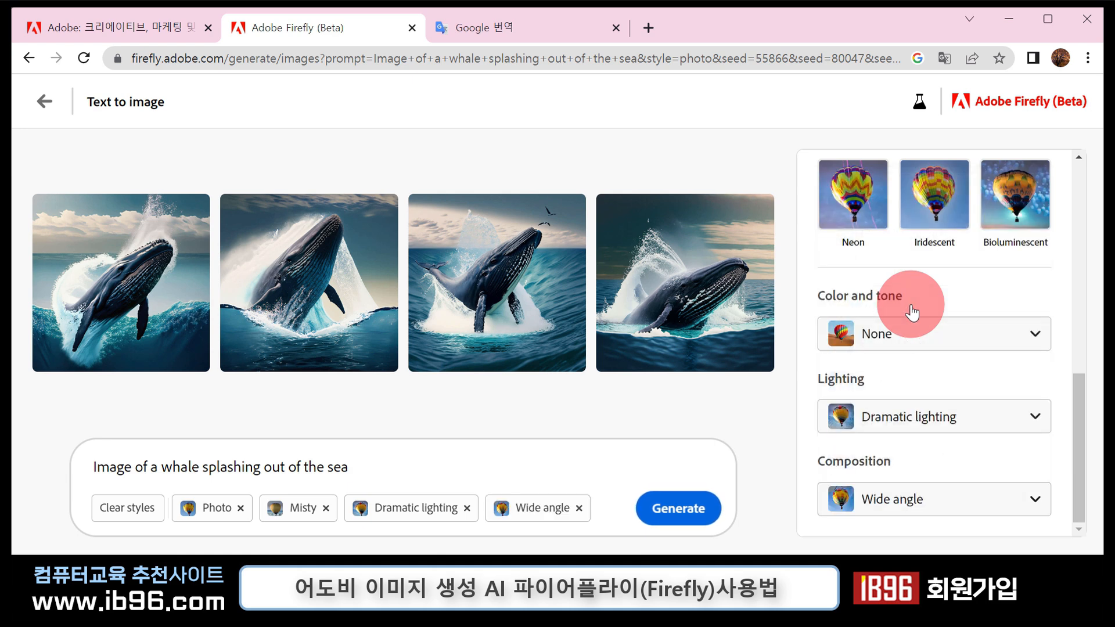
{"action": "left_click", "coordinate": [700, 511]}
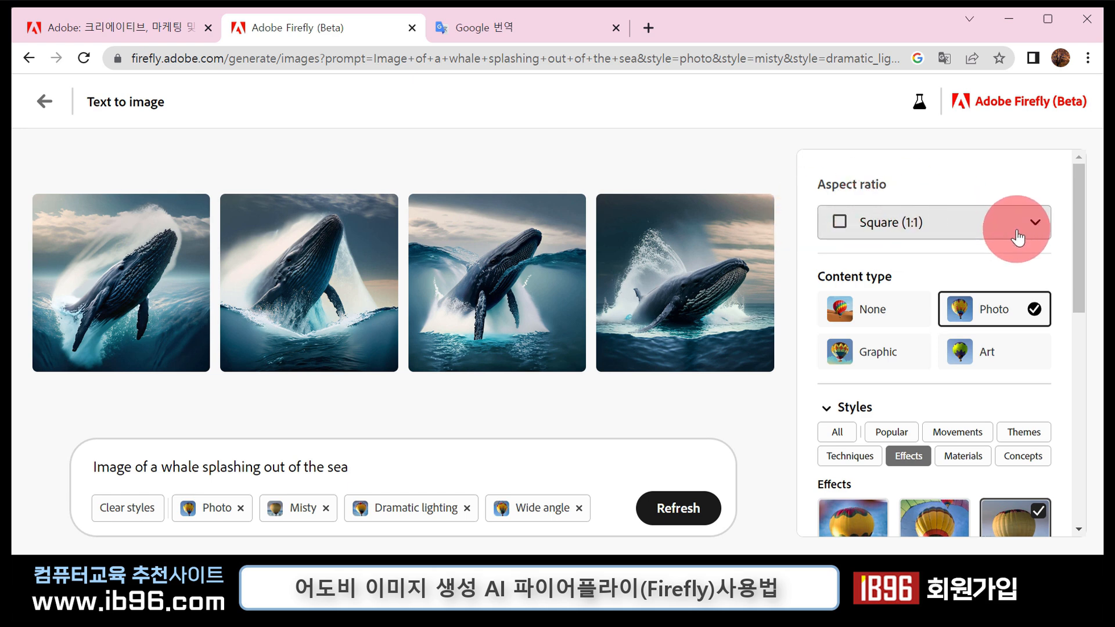
- Change the aspect ratio of the whale images to Widescreen (16:9)
{"action": "left_click", "coordinate": [996, 228]}
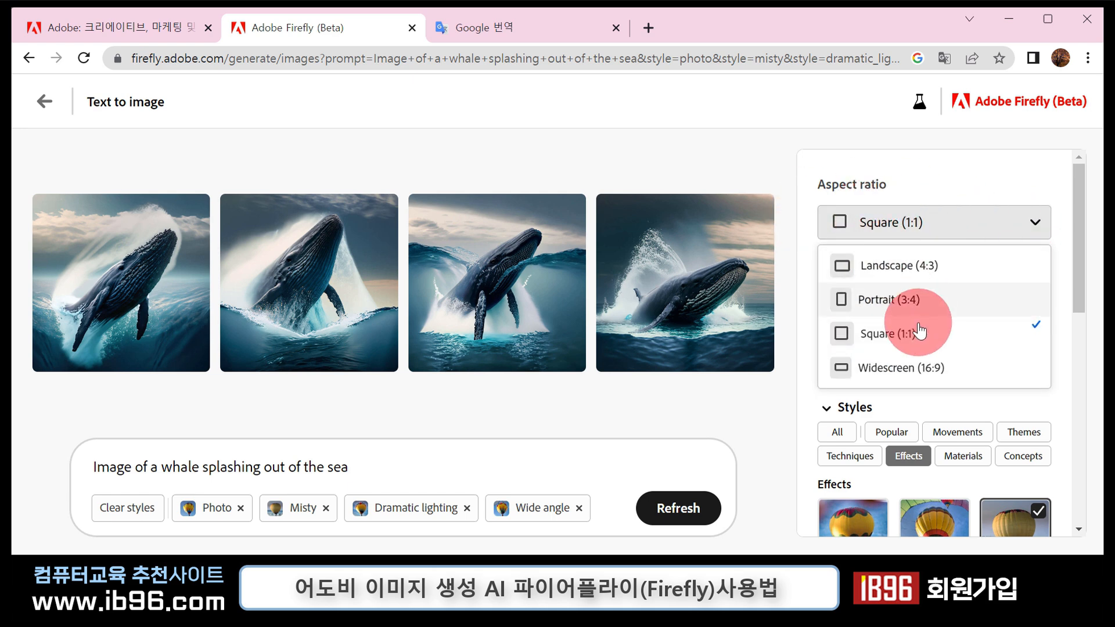
{"action": "left_click", "coordinate": [916, 375]}
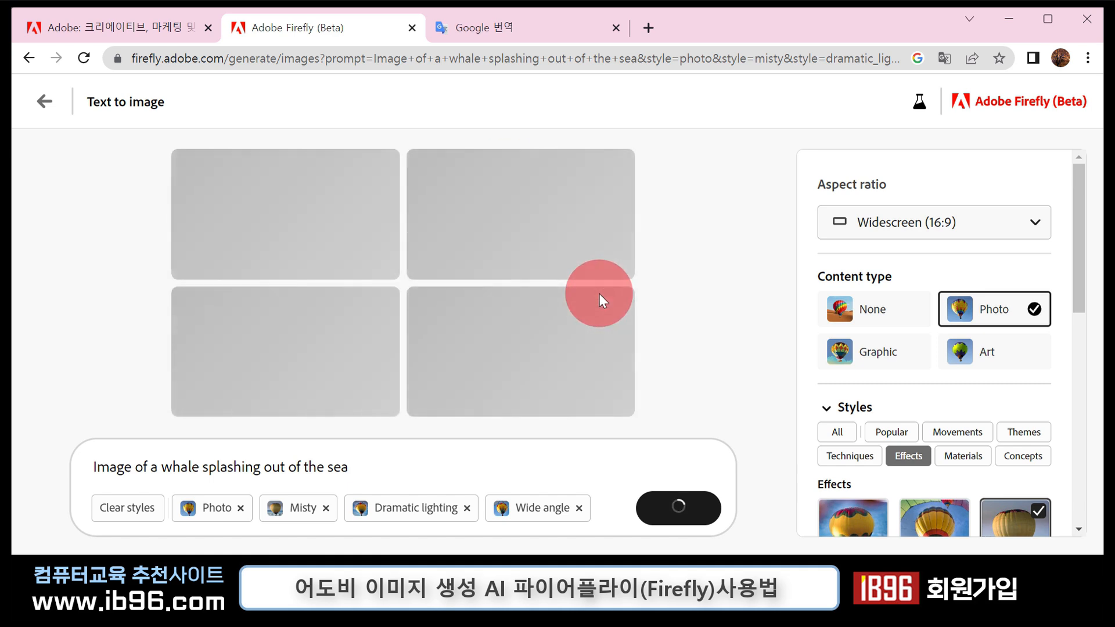
- Enlarge the fourth, third and first widescreen whale images one after another, closing each preview
{"action": "mouse_move", "coordinate": [548, 389]}
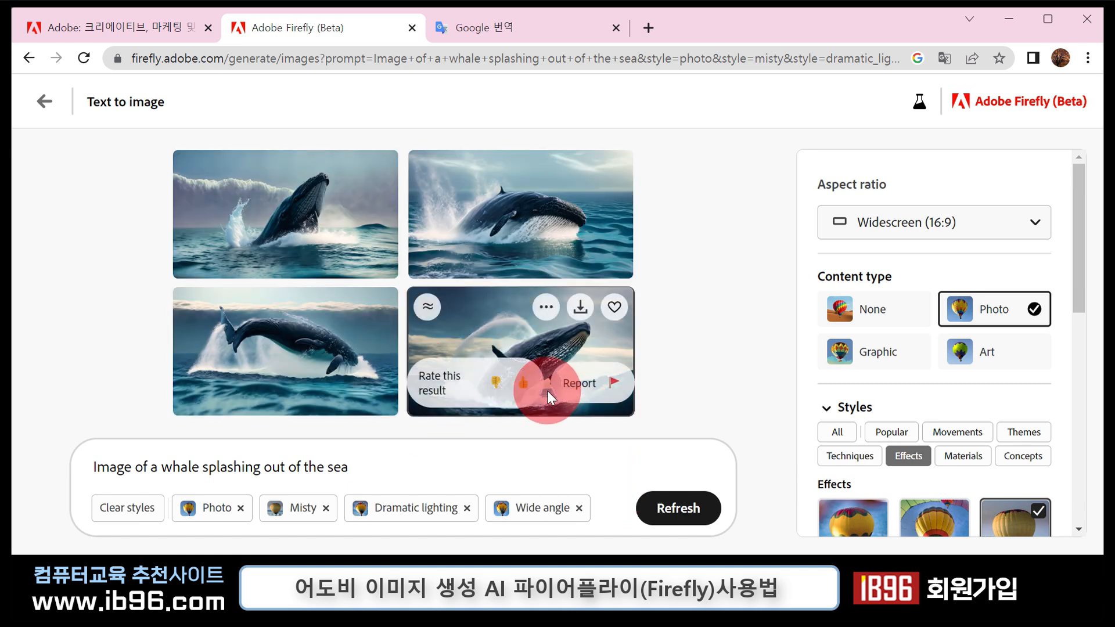
{"action": "left_click", "coordinate": [542, 351]}
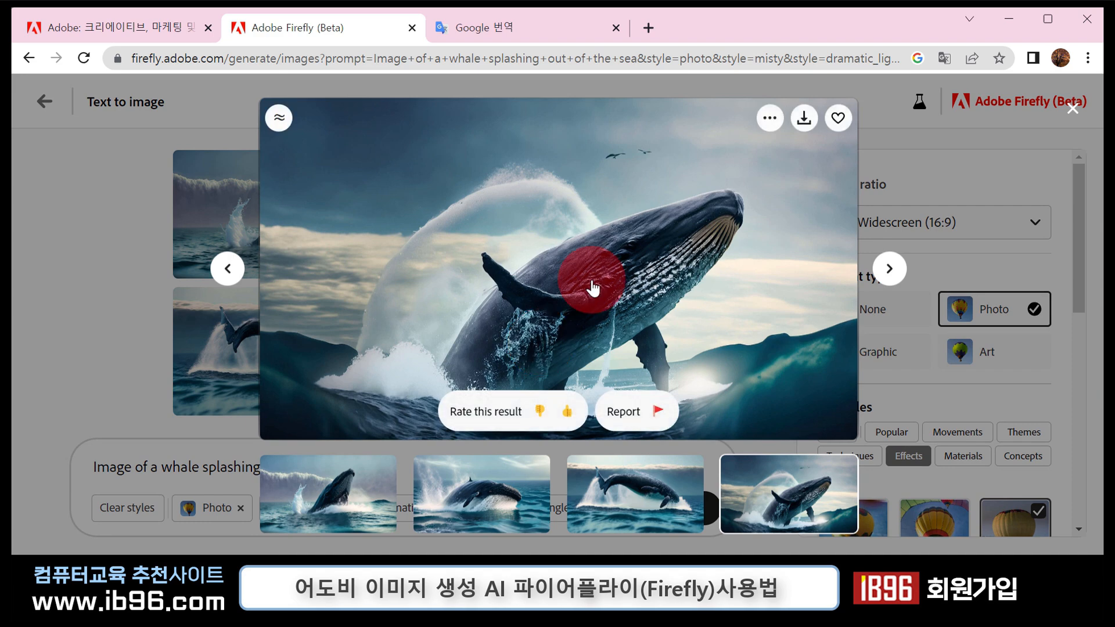
{"action": "left_click", "coordinate": [977, 183]}
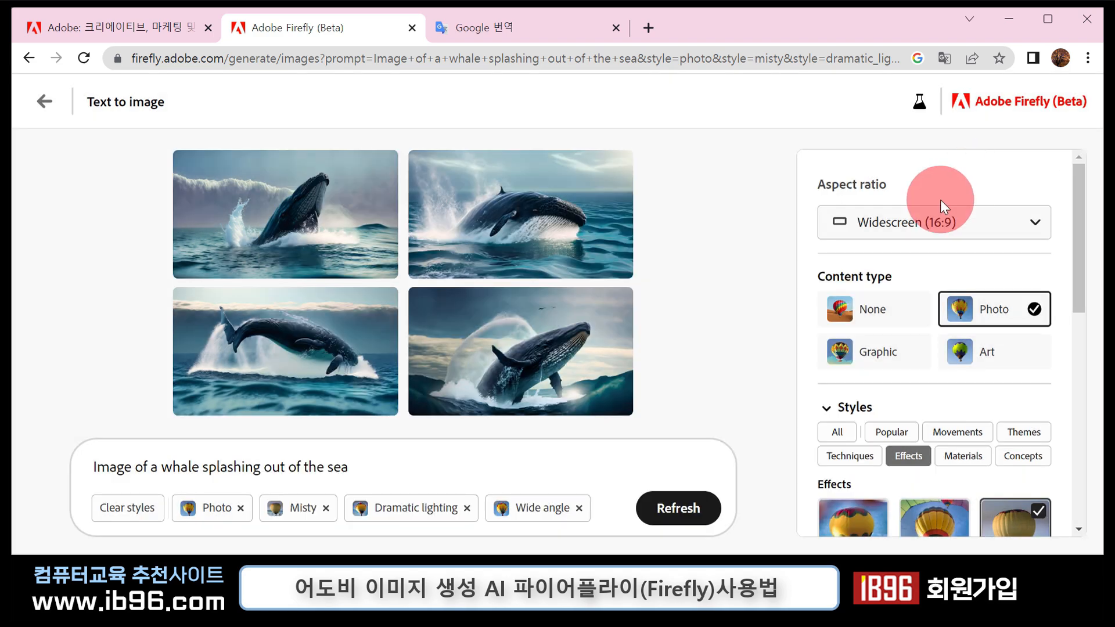
{"action": "left_click", "coordinate": [373, 350]}
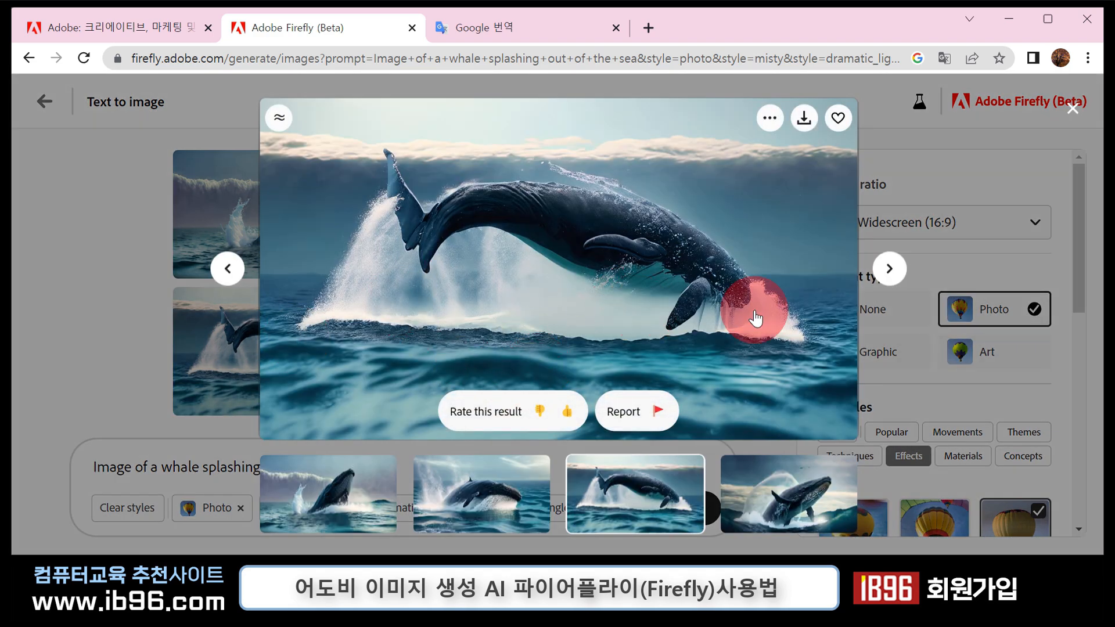
{"action": "left_click", "coordinate": [990, 163]}
{"action": "left_click", "coordinate": [410, 243]}
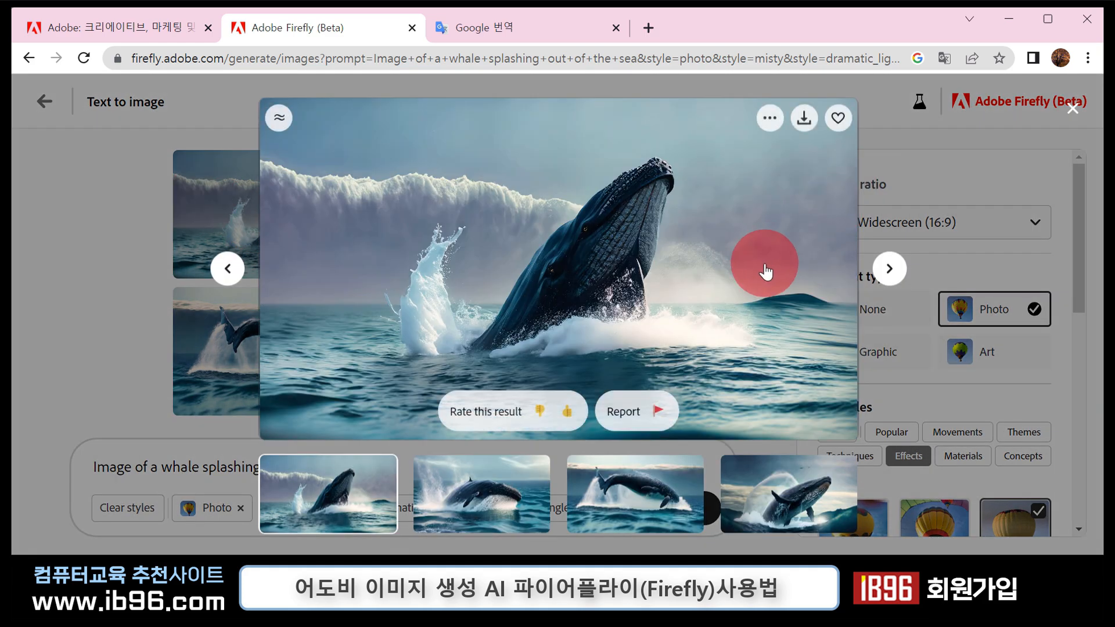
{"action": "left_click", "coordinate": [908, 140]}
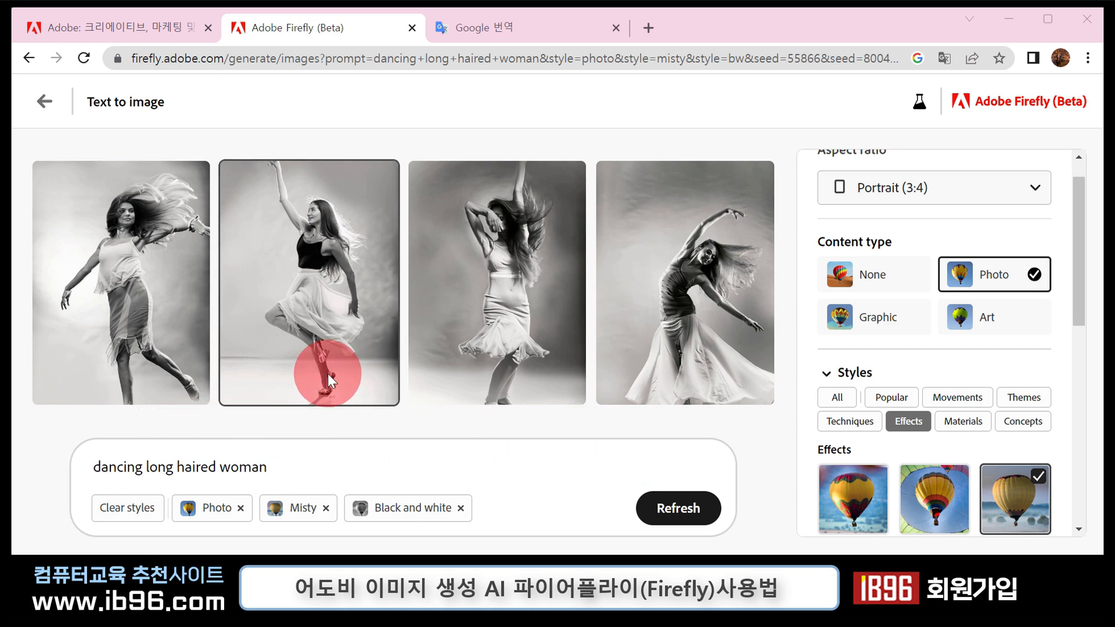
- Enlarge the fourth black-and-white image of the dancing long haired woman and close its preview
{"action": "left_click", "coordinate": [678, 319]}
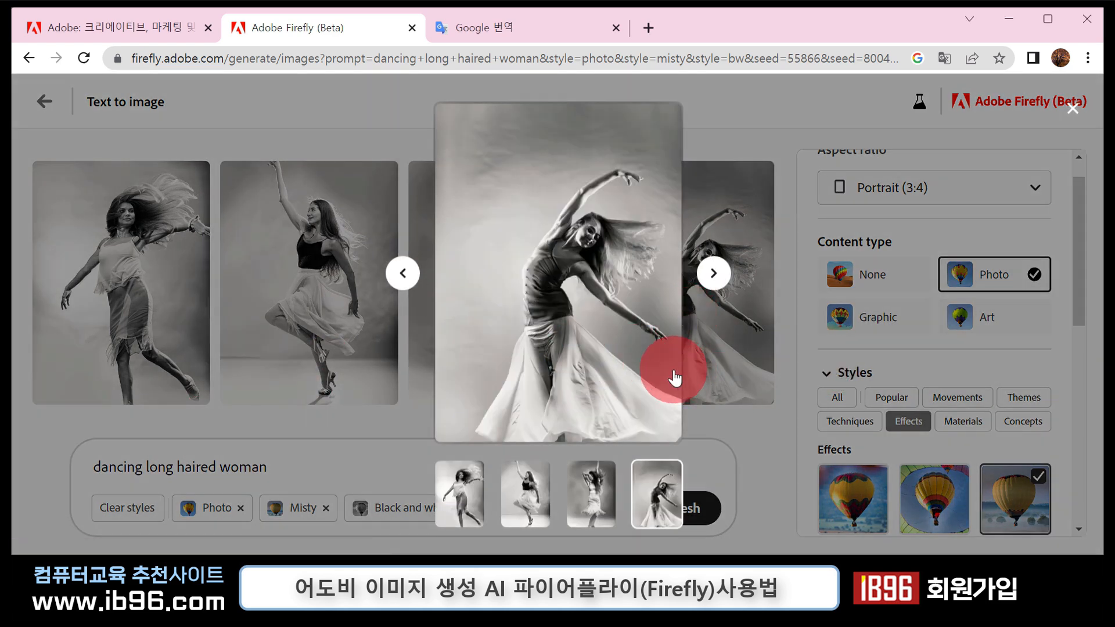
{"action": "mouse_move", "coordinate": [580, 375]}
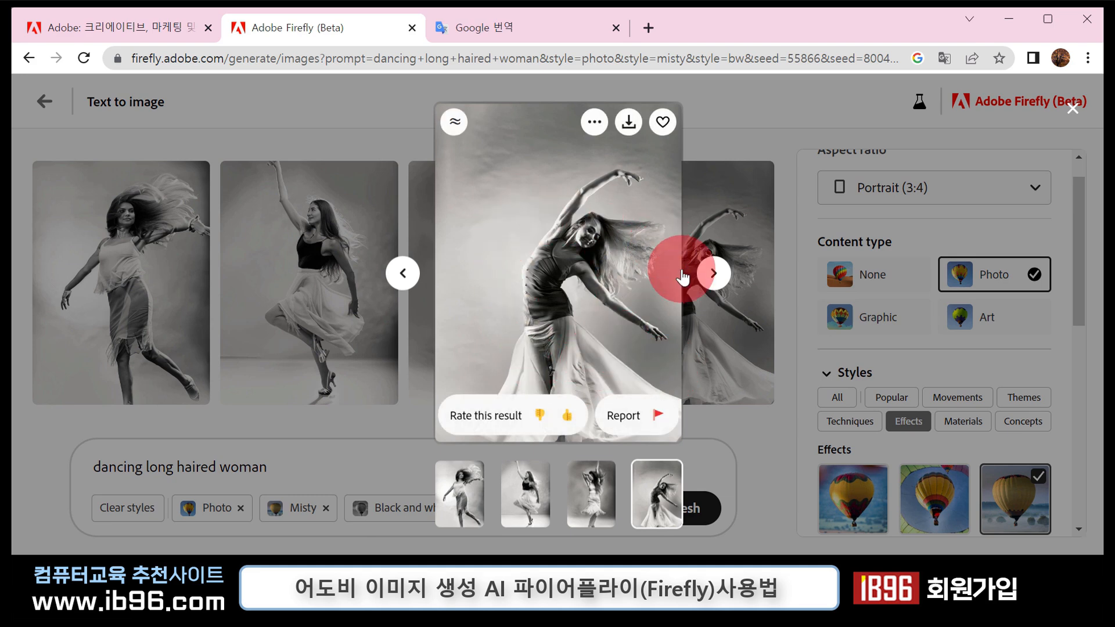
{"action": "left_click", "coordinate": [771, 119]}
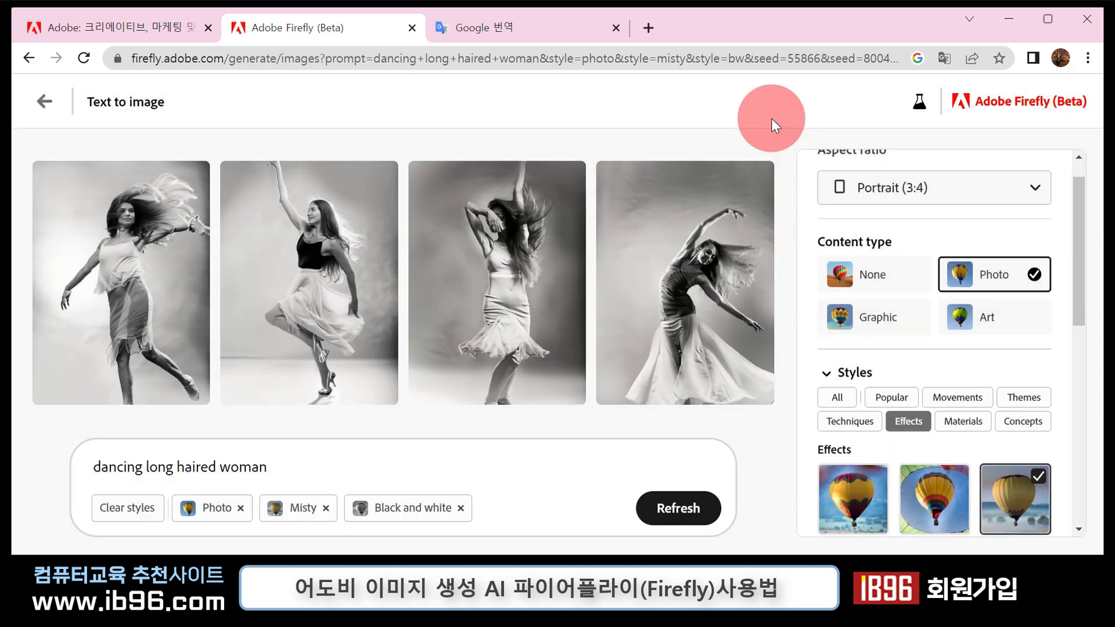
{"action": "mouse_move", "coordinate": [687, 286]}
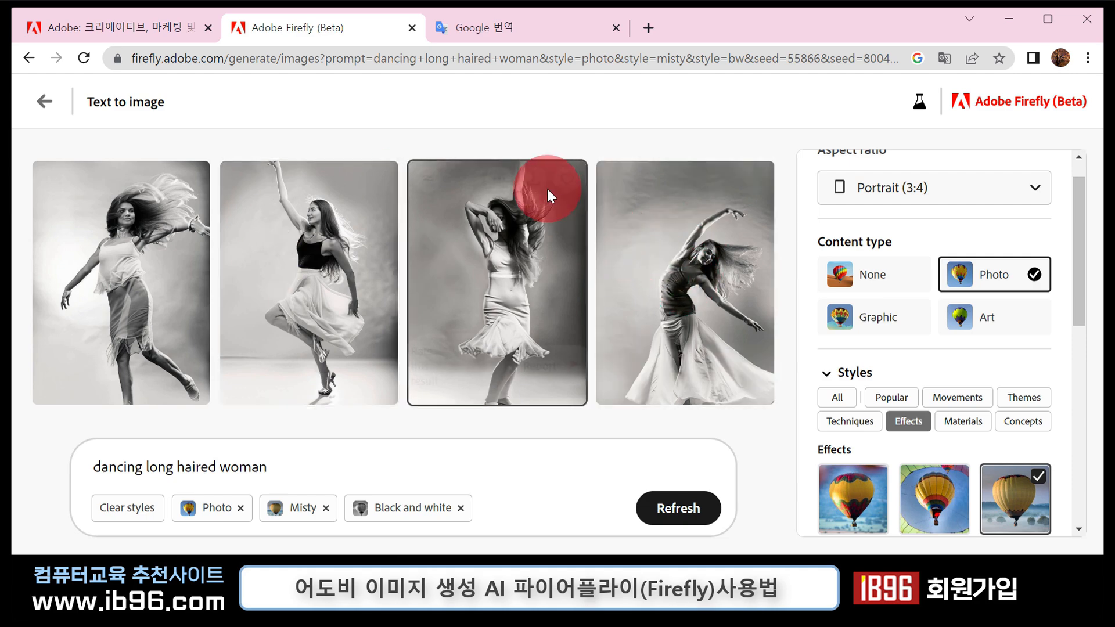
- Return to the Text to image gallery and browse the sample images and their prompts
{"action": "left_click", "coordinate": [37, 108]}
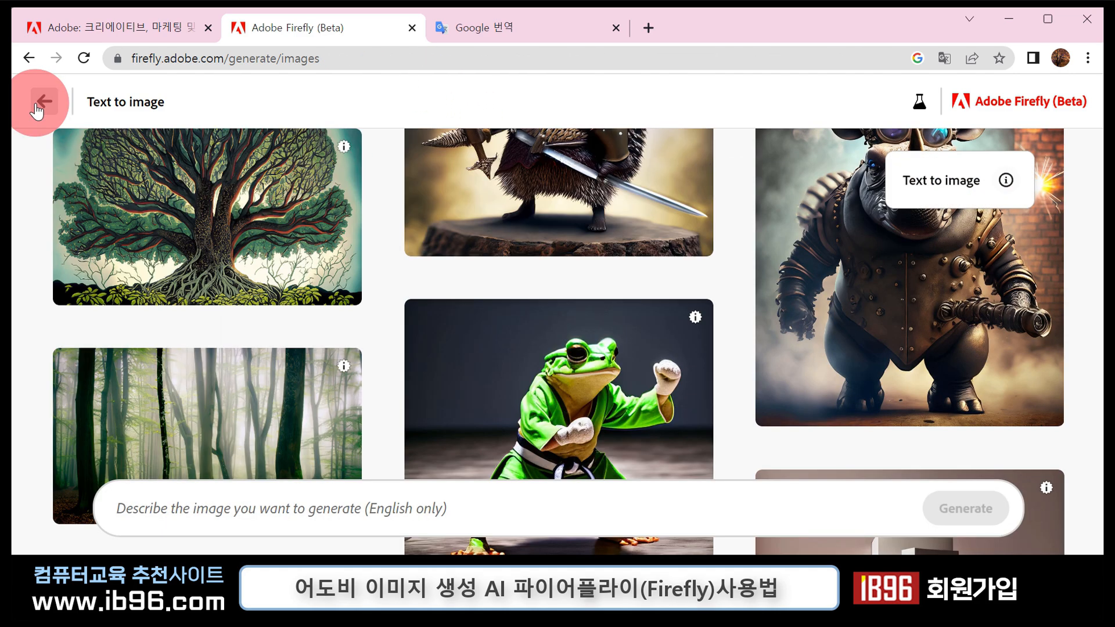
{"action": "scroll", "coordinate": [885, 358], "scroll_direction": "down", "scroll_amount": 3}
{"action": "scroll", "coordinate": [887, 363], "scroll_direction": "down", "scroll_amount": 10}
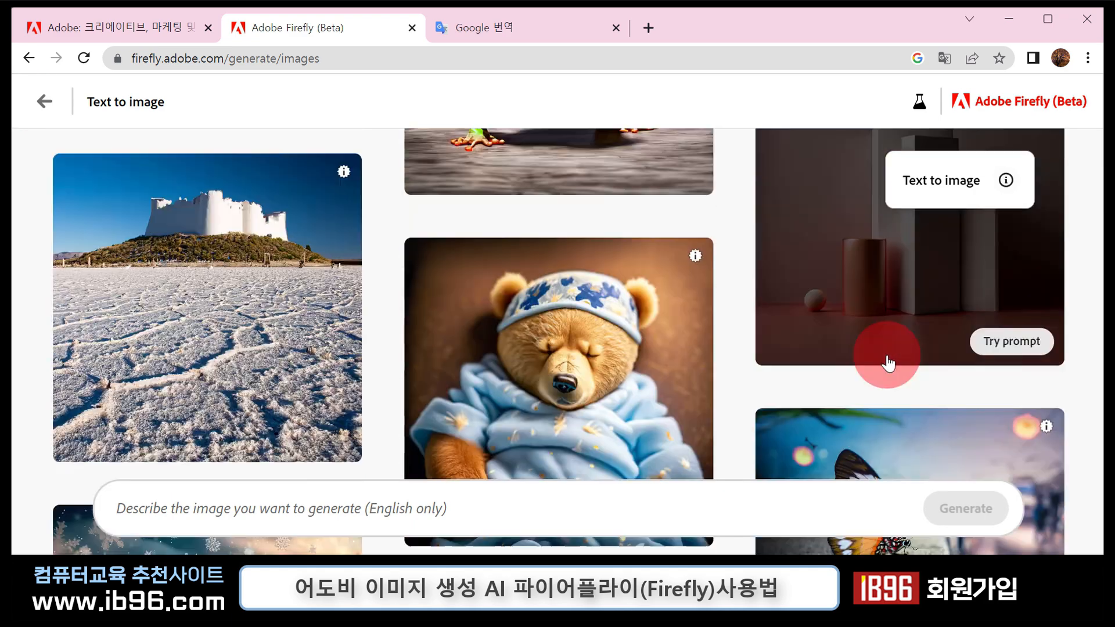
{"action": "scroll", "coordinate": [888, 363], "scroll_direction": "down", "scroll_amount": 15}
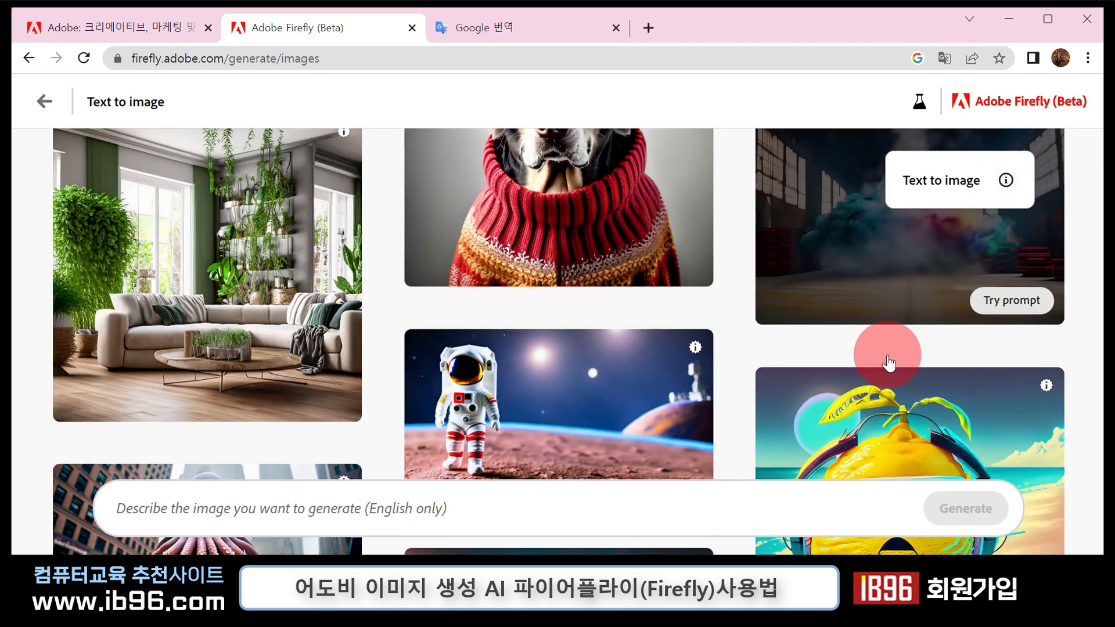
{"action": "scroll", "coordinate": [887, 363], "scroll_direction": "down", "scroll_amount": 12}
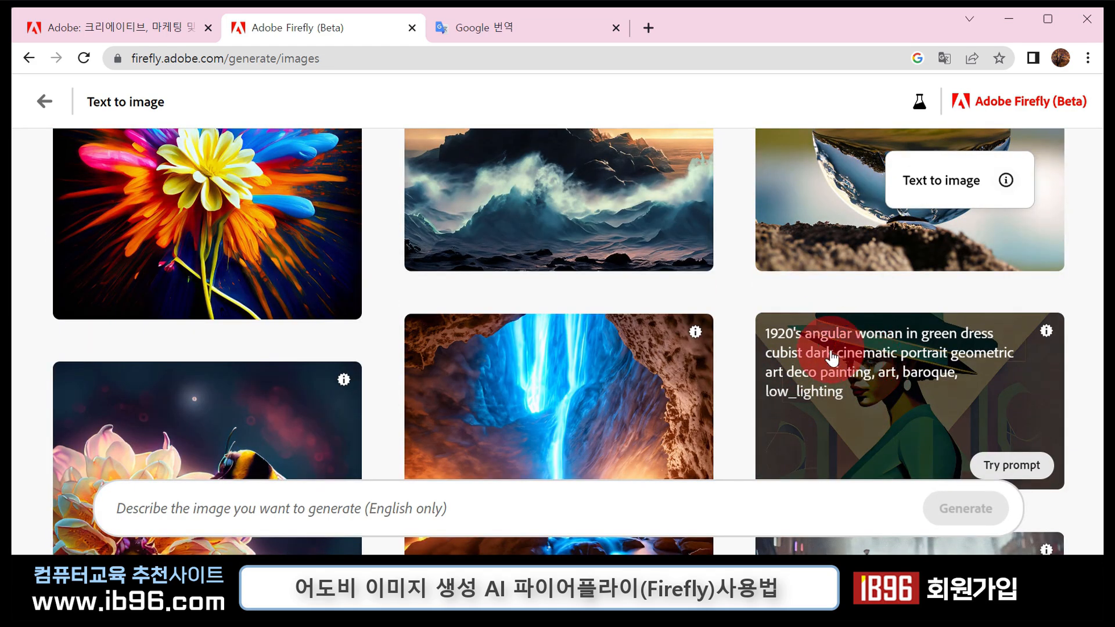
{"action": "scroll", "coordinate": [432, 314], "scroll_direction": "down", "scroll_amount": 4}
{"action": "scroll", "coordinate": [507, 367], "scroll_direction": "down", "scroll_amount": 4}
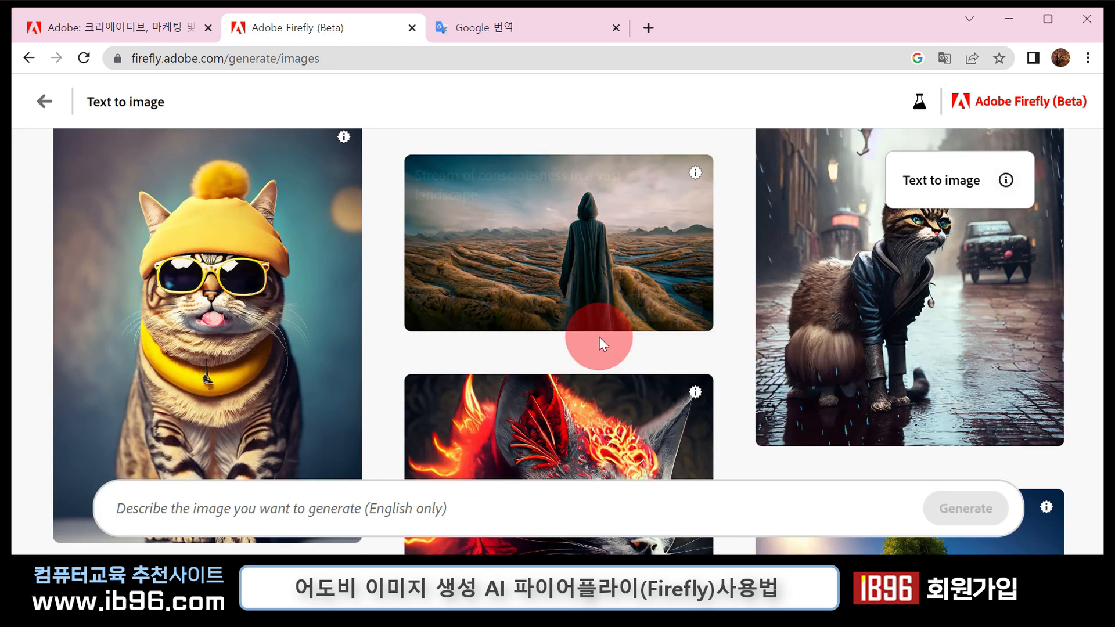
{"action": "scroll", "coordinate": [727, 367], "scroll_direction": "down", "scroll_amount": 5}
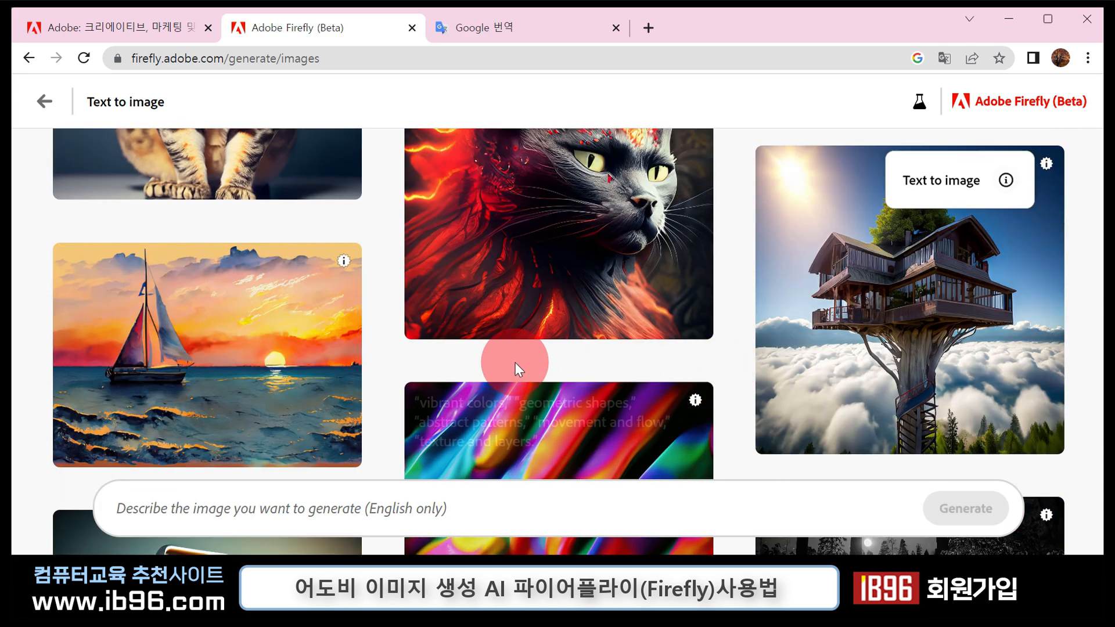
- Browse further through the Text to image samples, examining the prompts of images such as the jumping frog, classic car and lion face
{"action": "scroll", "coordinate": [666, 341], "scroll_direction": "down", "scroll_amount": 4}
{"action": "scroll", "coordinate": [667, 342], "scroll_direction": "down", "scroll_amount": 4}
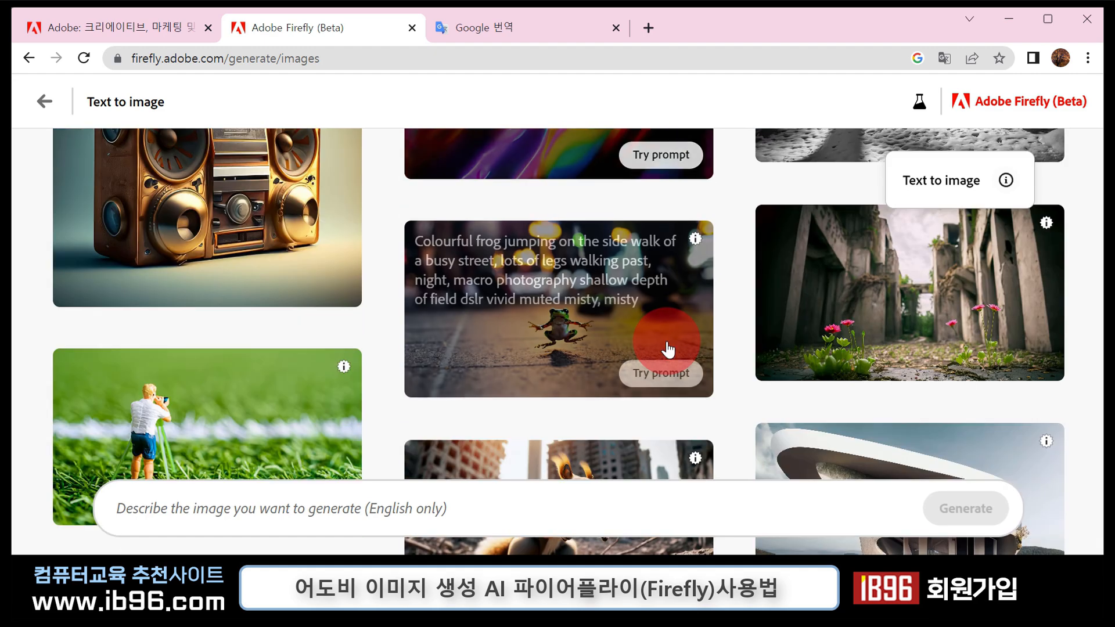
{"action": "scroll", "coordinate": [701, 344], "scroll_direction": "down", "scroll_amount": 5}
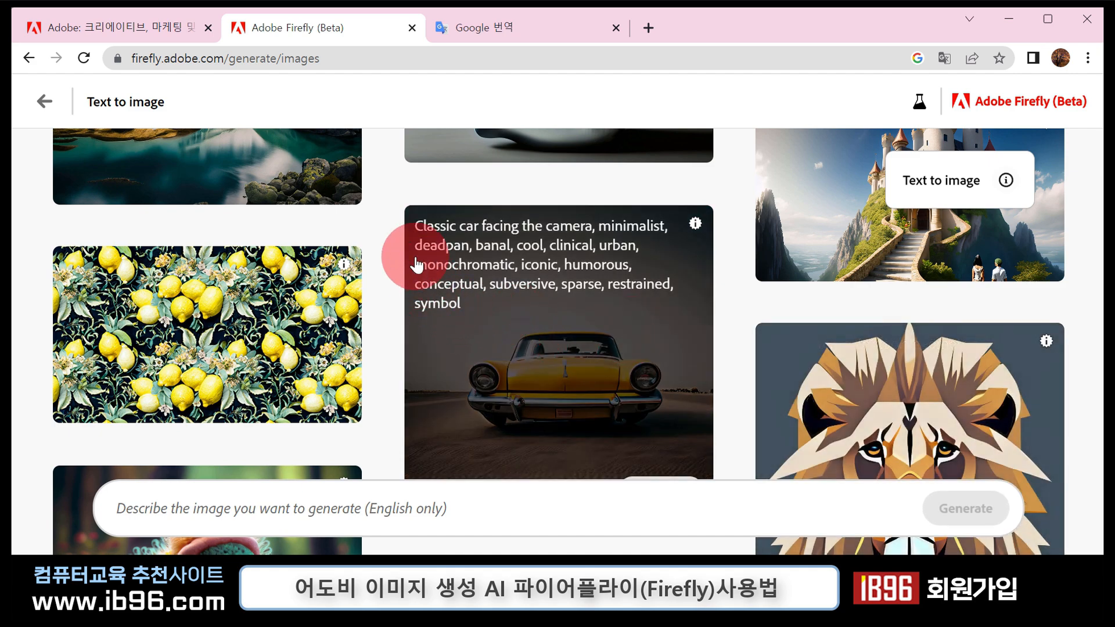
{"action": "scroll", "coordinate": [703, 309], "scroll_direction": "down", "scroll_amount": 4}
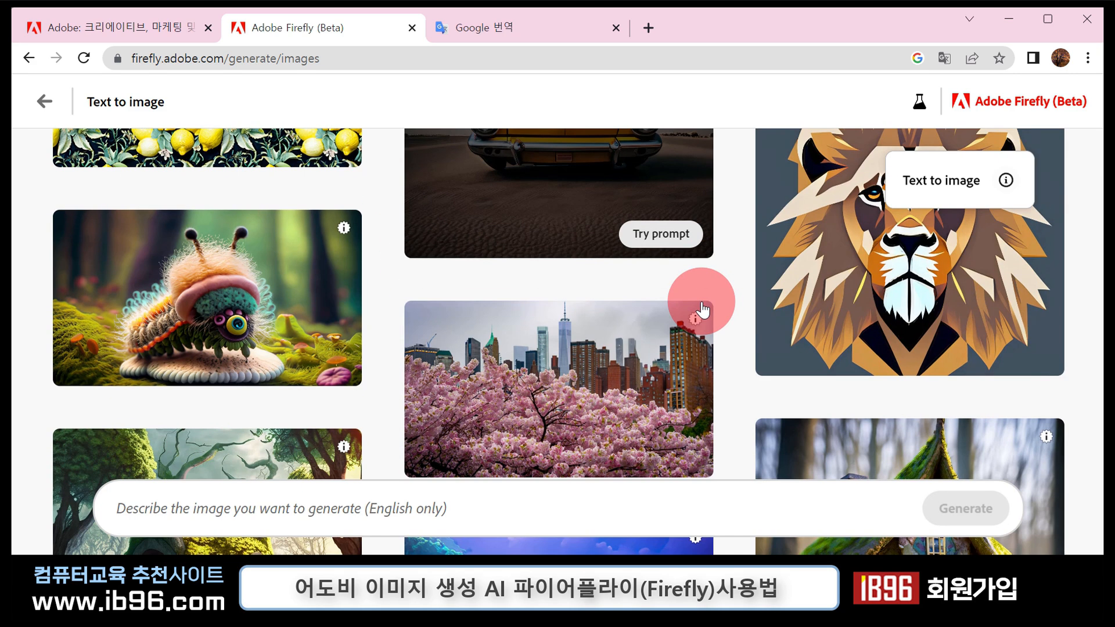
{"action": "scroll", "coordinate": [702, 308], "scroll_direction": "up", "scroll_amount": 3}
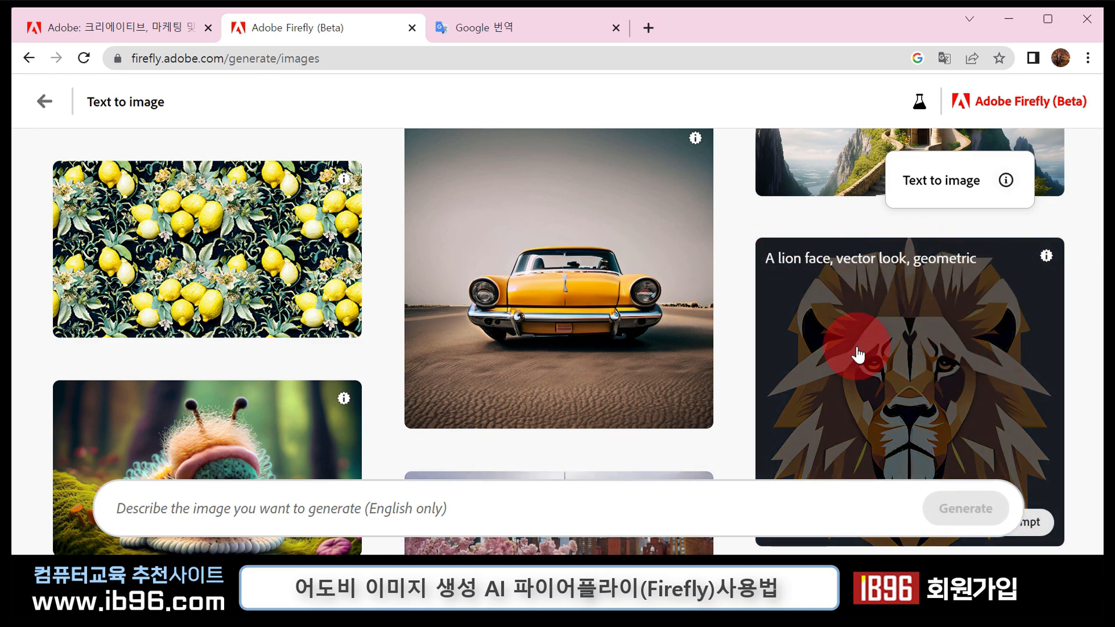
{"action": "scroll", "coordinate": [813, 331], "scroll_direction": "down", "scroll_amount": 6}
{"action": "scroll", "coordinate": [733, 338], "scroll_direction": "down", "scroll_amount": 3}
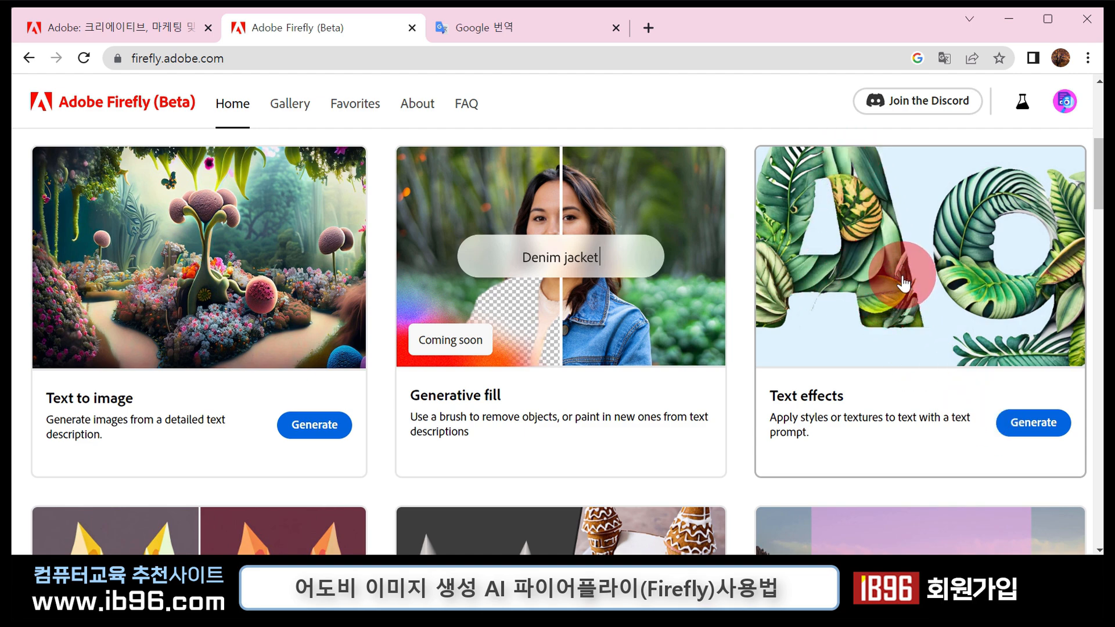
- Open the Text effects generator and examine the sample letters and their prompts, such as toasted bread, pink gold balloon and jungle vine and bird
{"action": "left_click", "coordinate": [928, 357]}
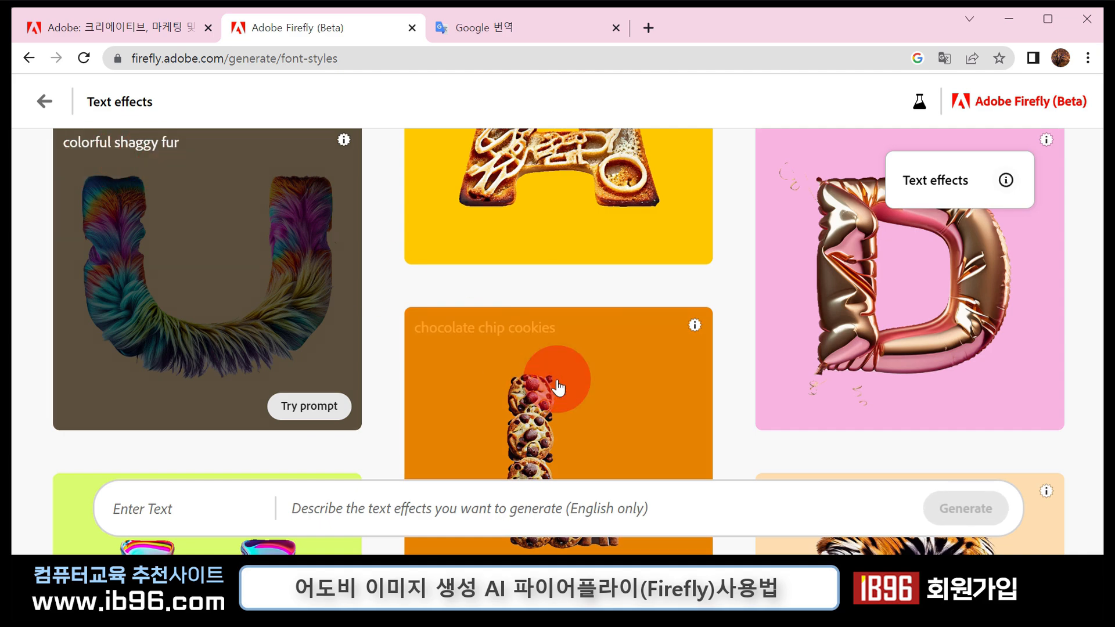
{"action": "scroll", "coordinate": [560, 382], "scroll_direction": "up", "scroll_amount": 3}
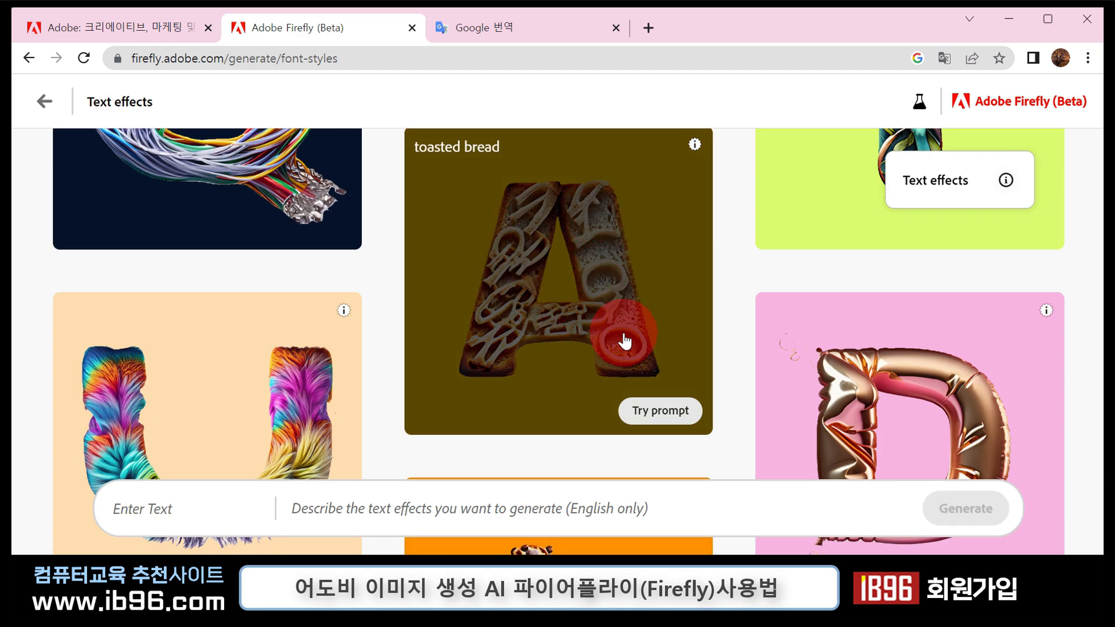
{"action": "scroll", "coordinate": [767, 339], "scroll_direction": "up", "scroll_amount": 4}
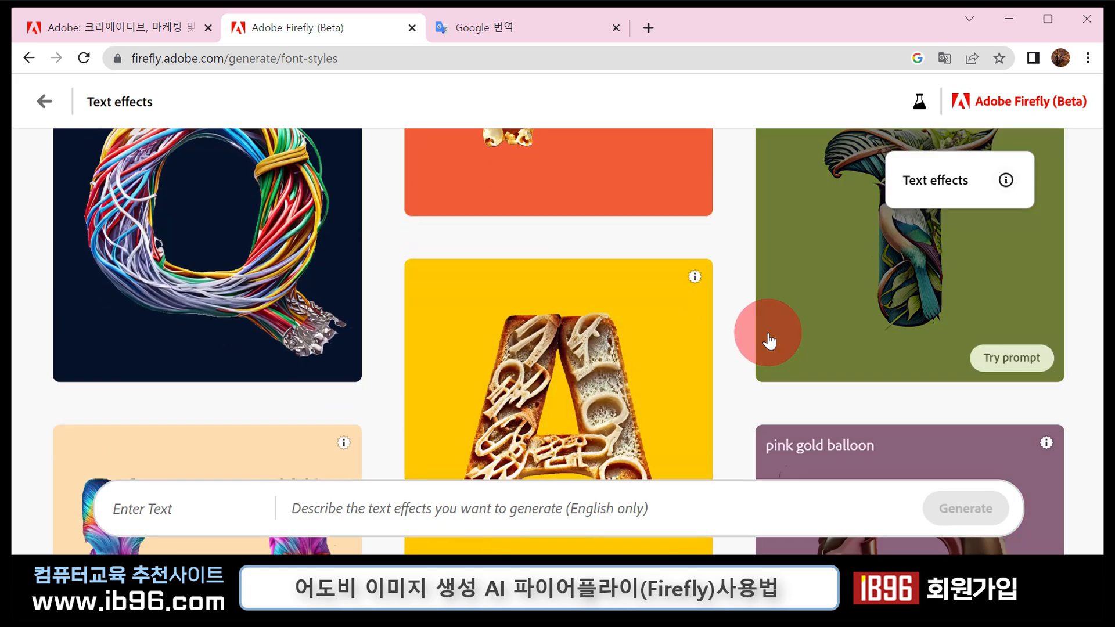
{"action": "scroll", "coordinate": [937, 454], "scroll_direction": "down", "scroll_amount": 6}
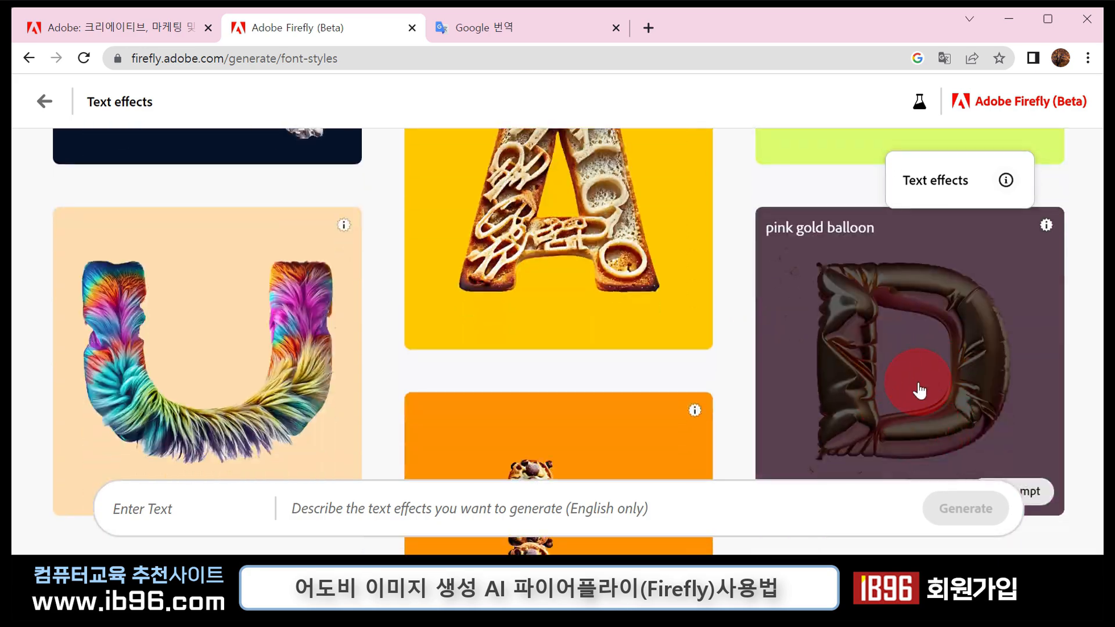
{"action": "scroll", "coordinate": [906, 386], "scroll_direction": "up", "scroll_amount": 4}
{"action": "scroll", "coordinate": [888, 393], "scroll_direction": "up", "scroll_amount": 3}
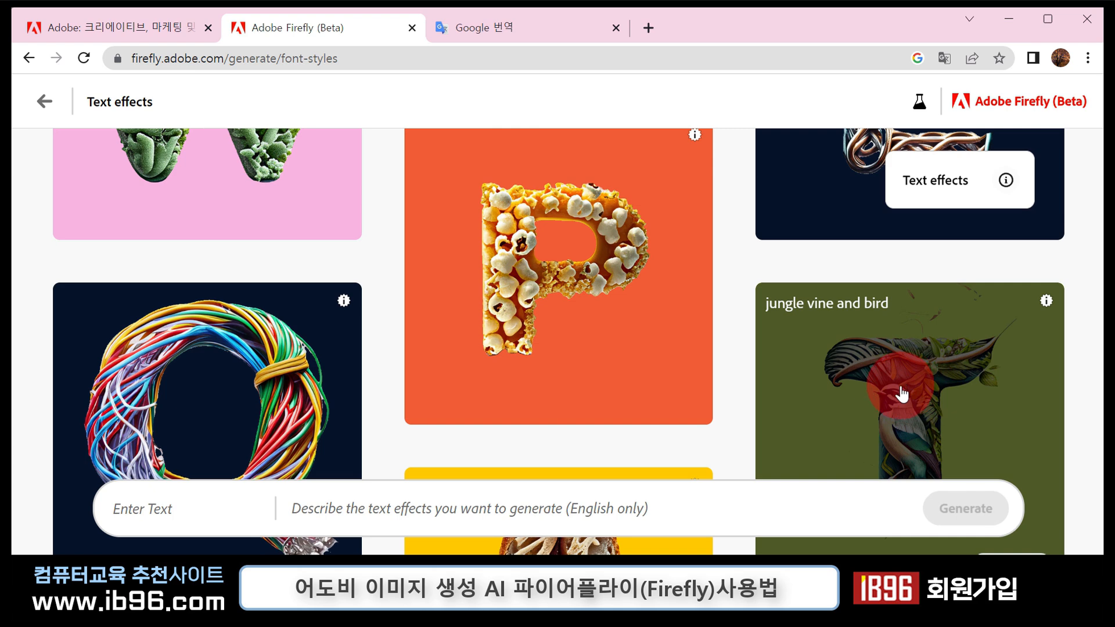
{"action": "scroll", "coordinate": [902, 394], "scroll_direction": "down", "scroll_amount": 2}
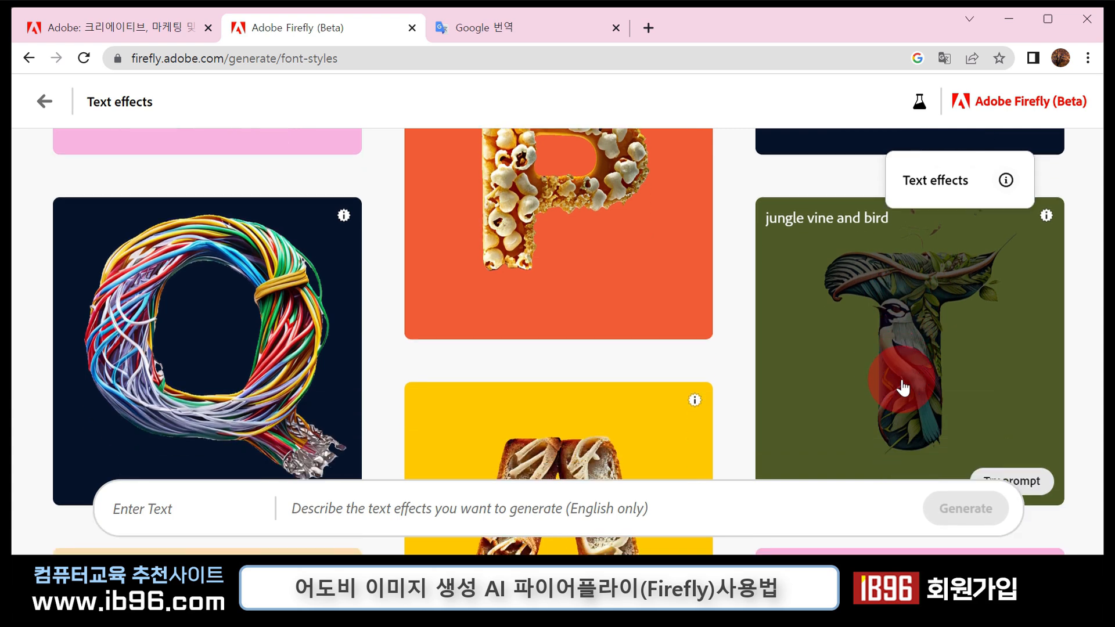
{"action": "scroll", "coordinate": [902, 386], "scroll_direction": "down", "scroll_amount": 1}
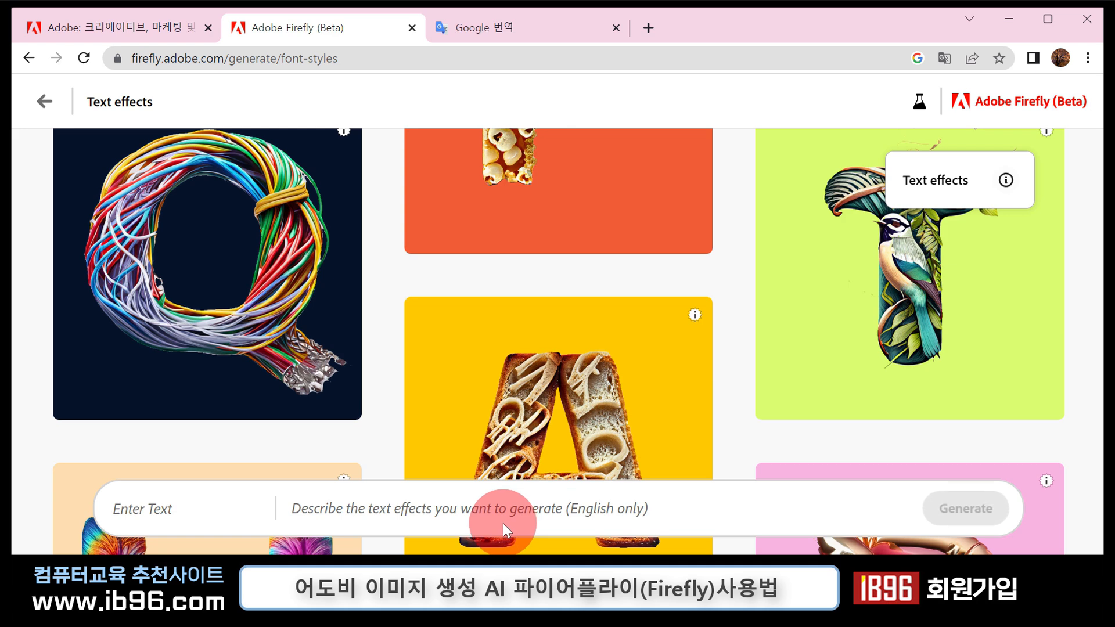
- Enter A as the text and generate it with the sample prompt "jungle vine and bird"
{"action": "left_click", "coordinate": [218, 526]}
{"action": "type", "text": "A"}
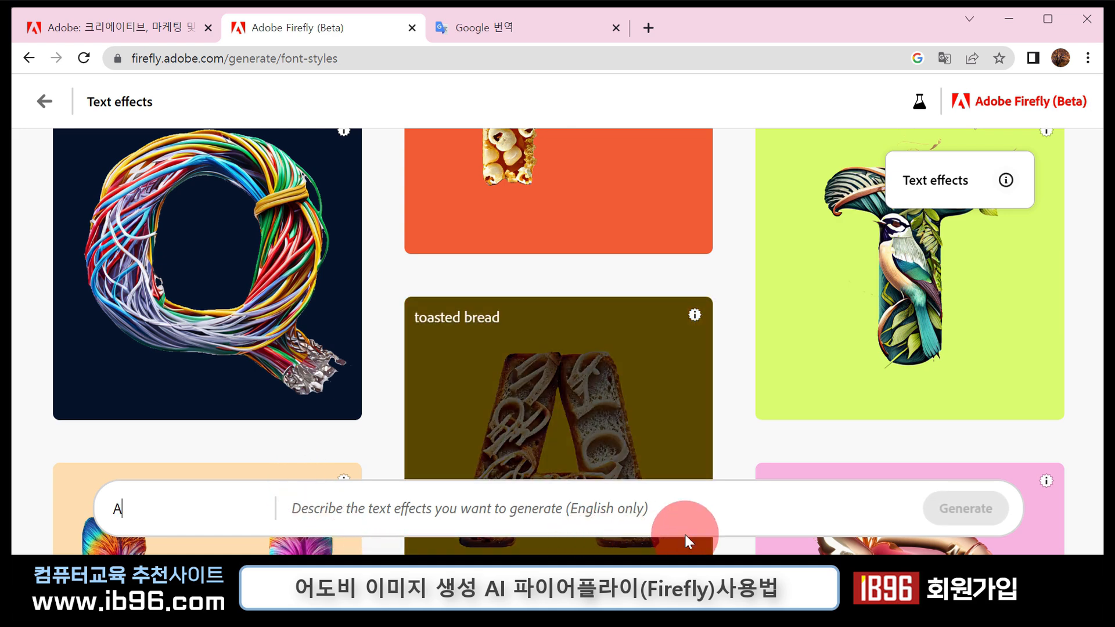
{"action": "scroll", "coordinate": [932, 417], "scroll_direction": "up", "scroll_amount": 1}
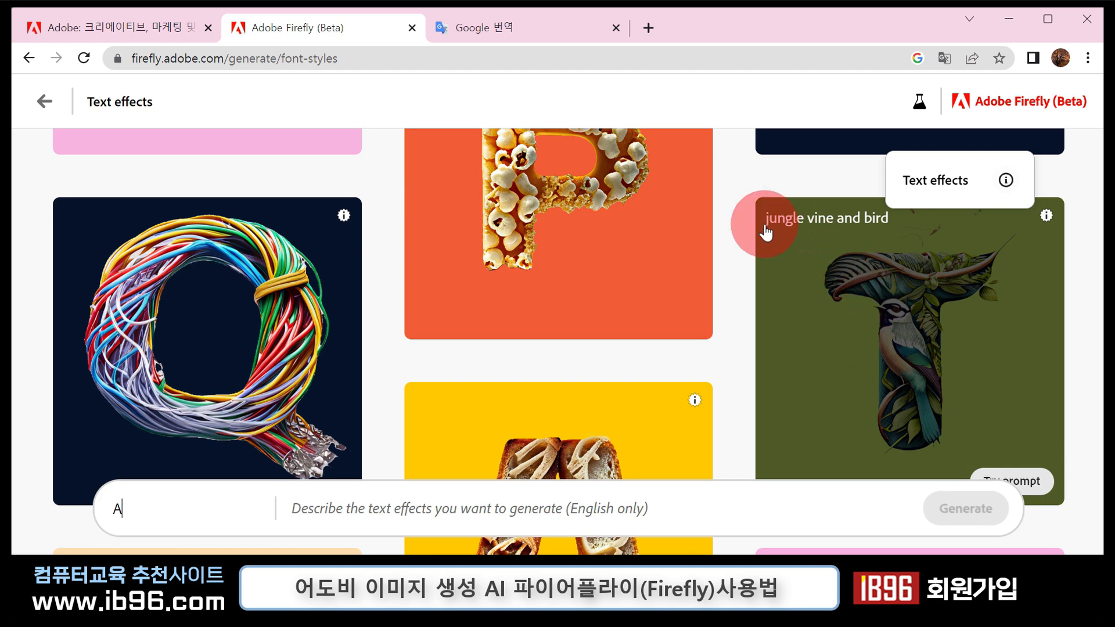
{"action": "left_click", "coordinate": [896, 225]}
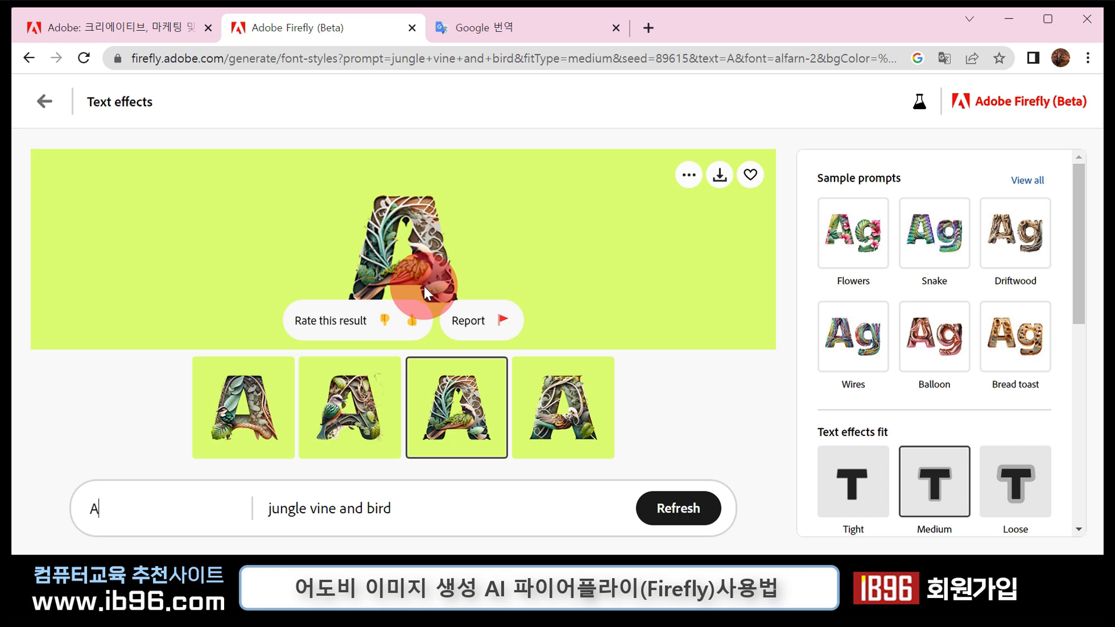
- Replace the text of the jungle vine and bird effect with IB96
{"action": "left_click", "coordinate": [86, 507]}
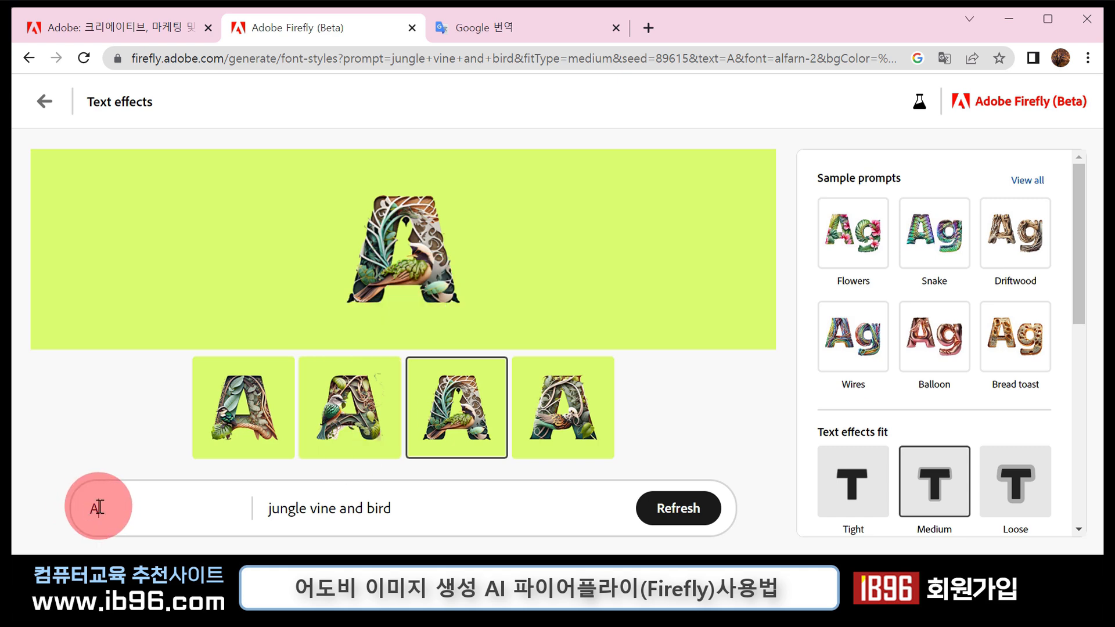
{"action": "left_click_drag", "start_coordinate": [181, 515], "coordinate": [87, 515]}
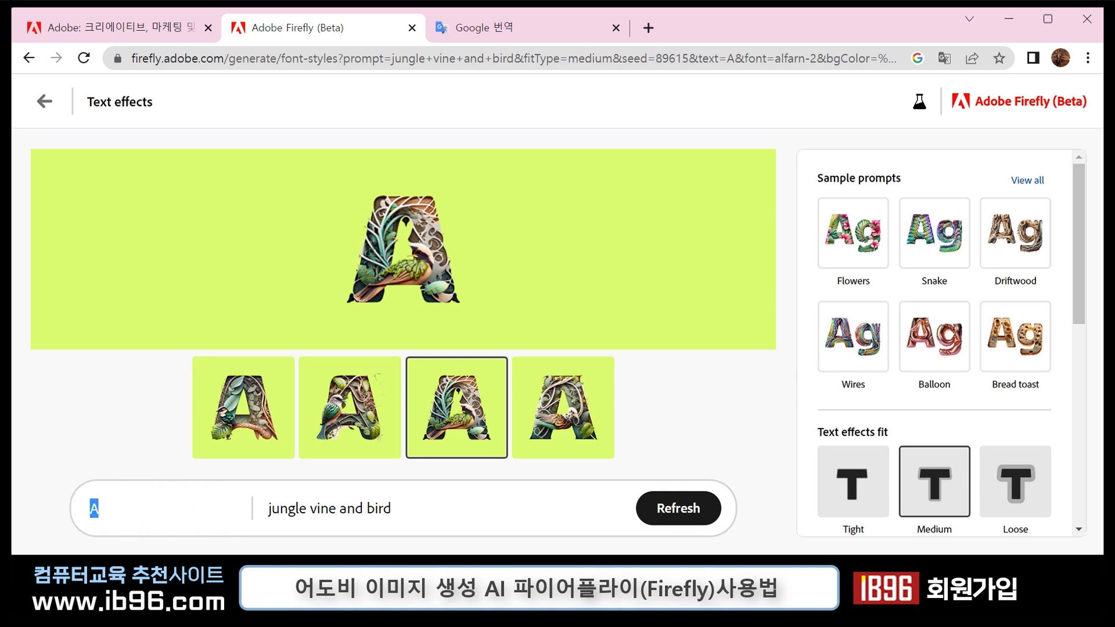
{"action": "type", "text": "IB96"}
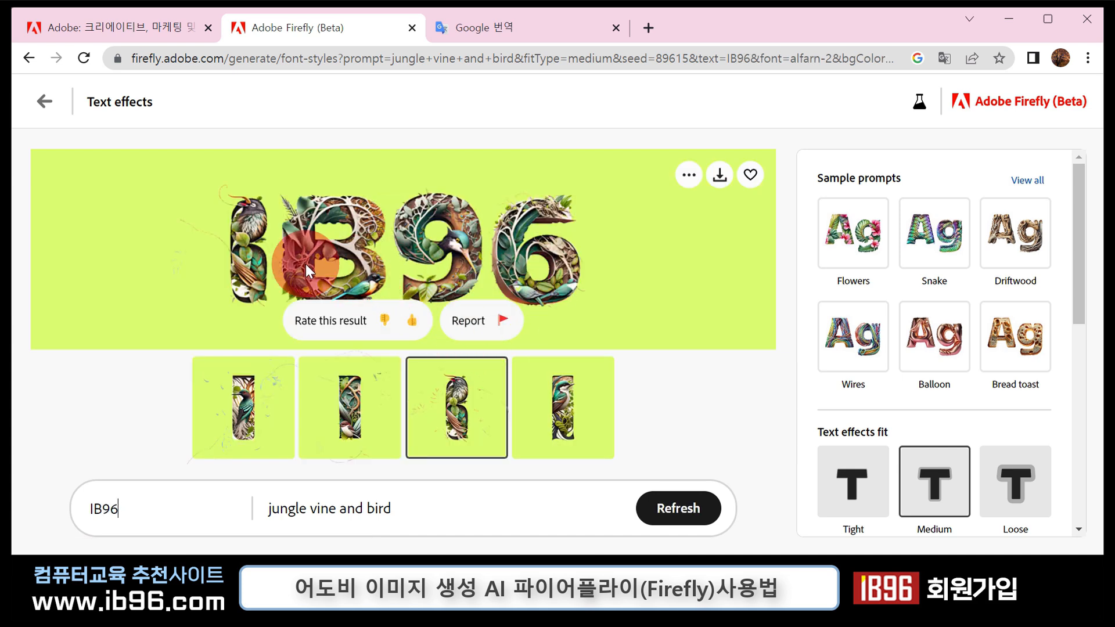
- Download the jungle vine and bird IB96 image with Content Credentials and open the downloaded file's options
{"action": "left_click", "coordinate": [719, 175]}
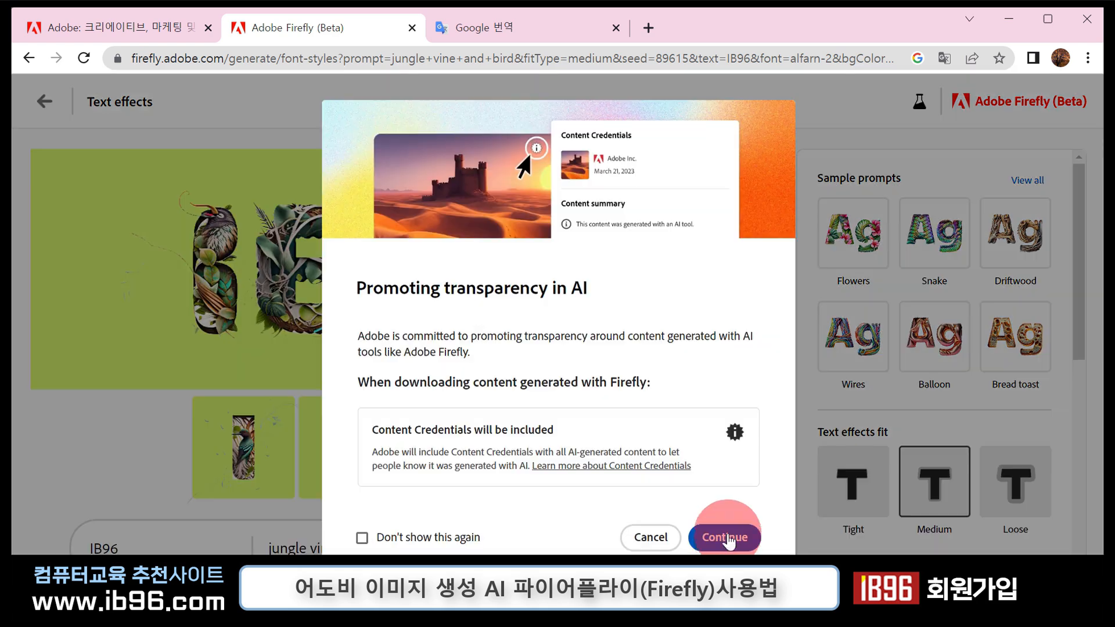
{"action": "left_click", "coordinate": [725, 537]}
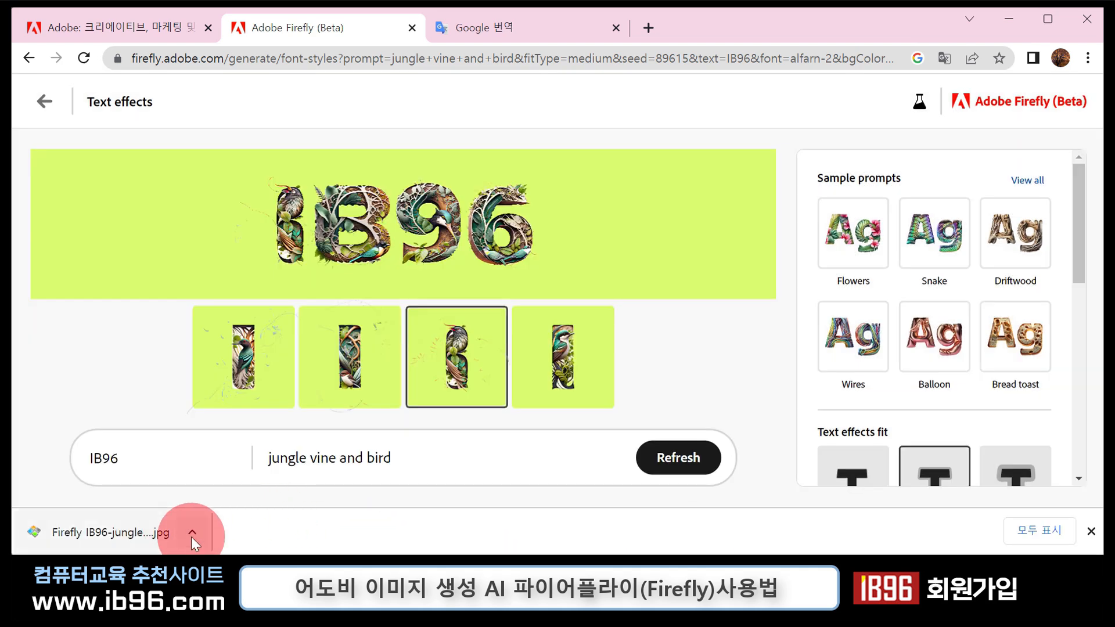
{"action": "left_click", "coordinate": [192, 534]}
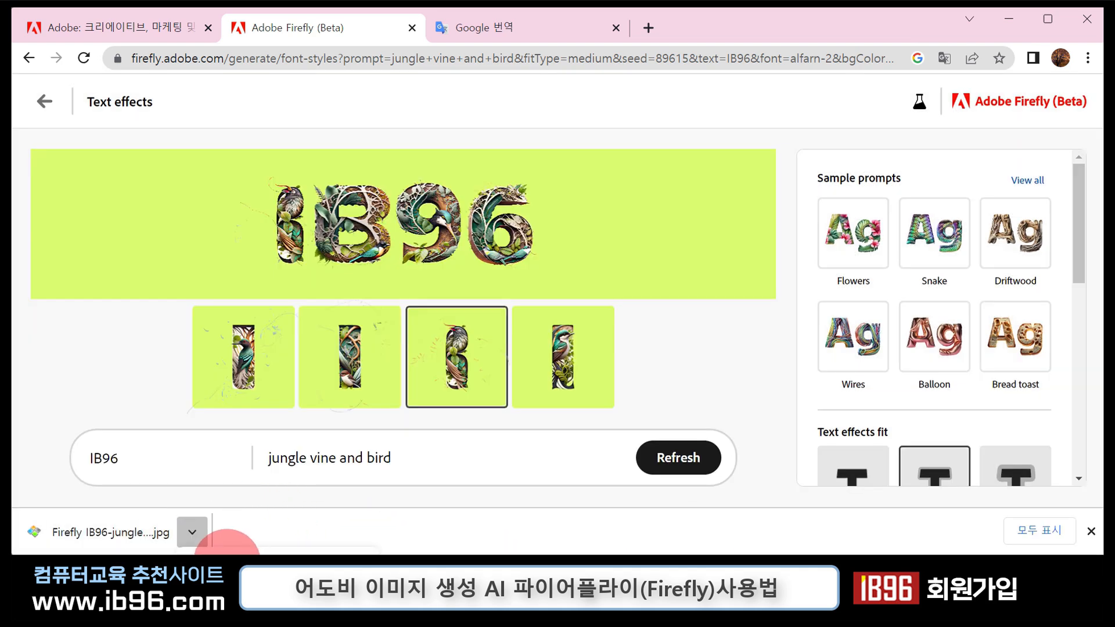
{"action": "left_click", "coordinate": [268, 551]}
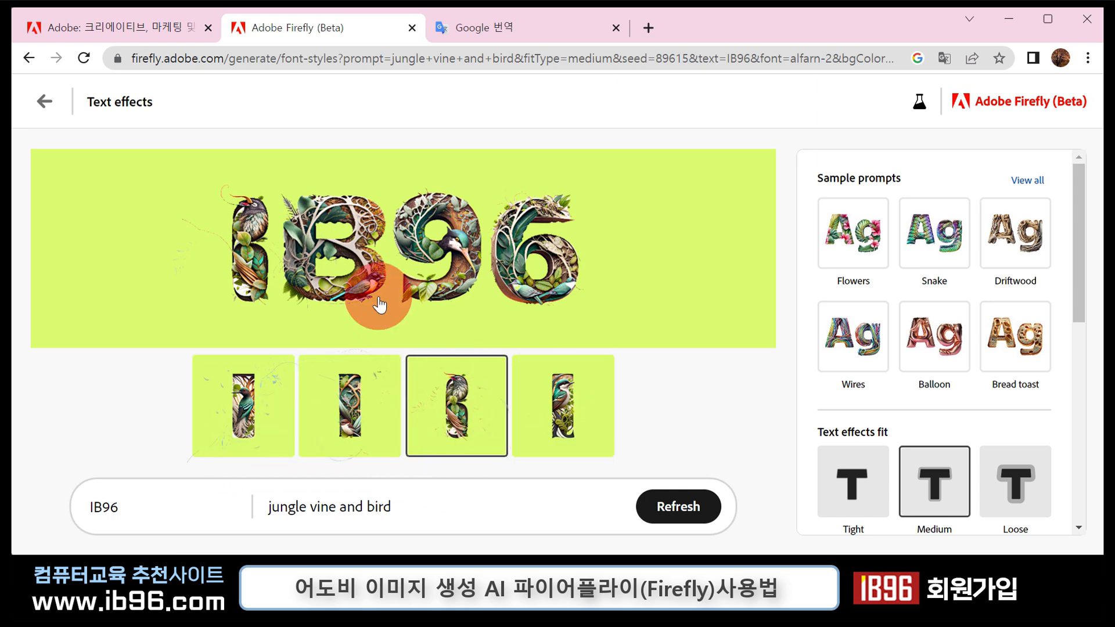
- Compare the first, third and fourth variations of the jungle vine and bird IB96 lettering
{"action": "mouse_move", "coordinate": [230, 249]}
{"action": "left_click", "coordinate": [242, 421]}
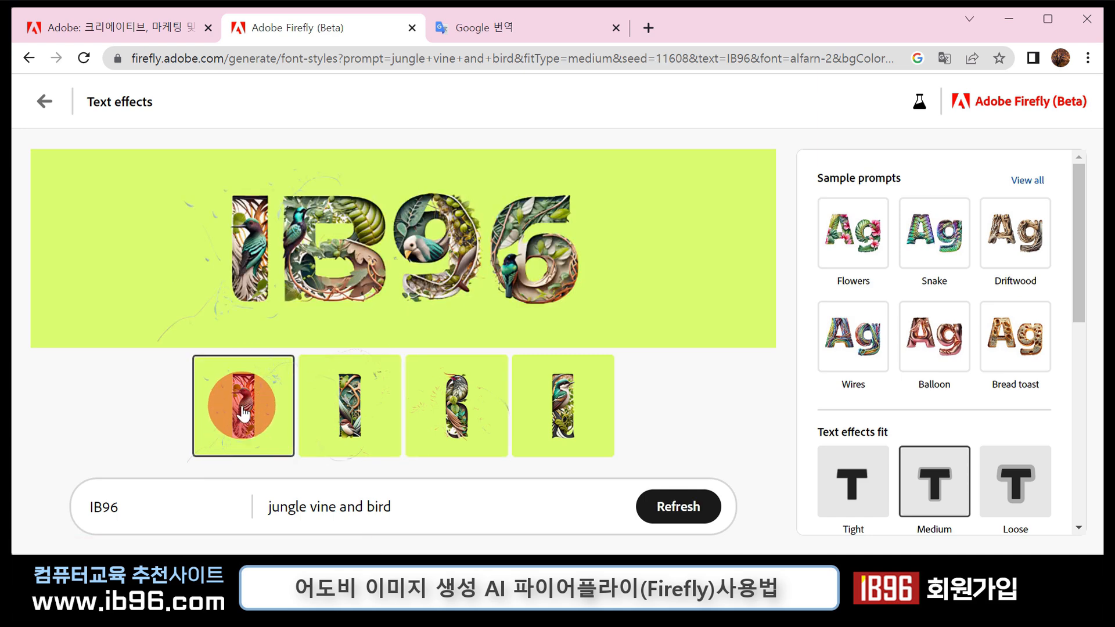
{"action": "mouse_move", "coordinate": [268, 262]}
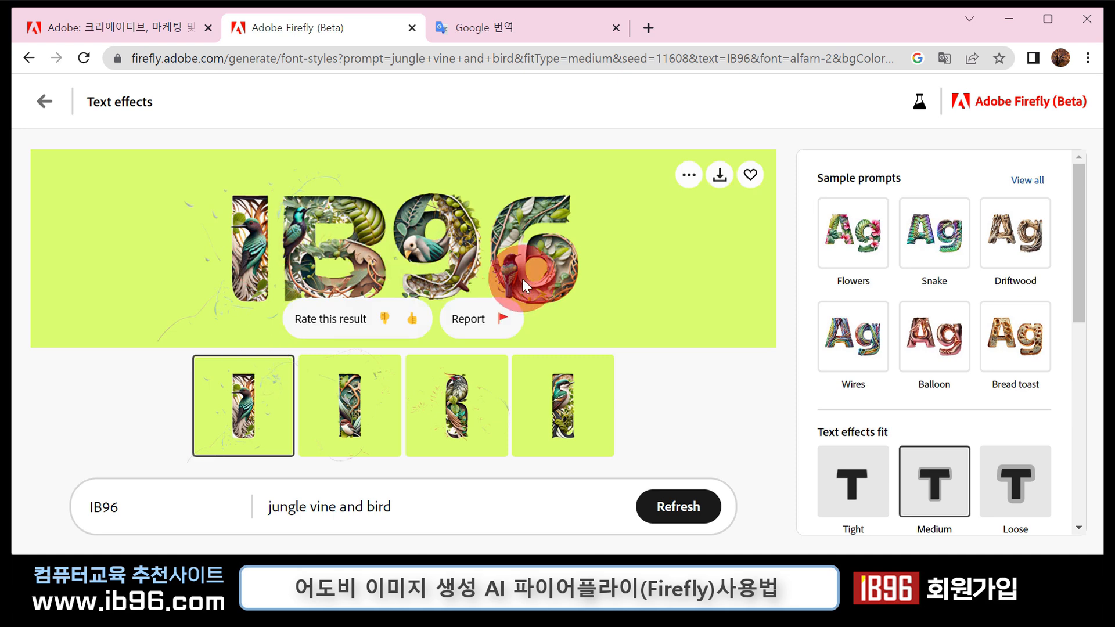
{"action": "left_click", "coordinate": [455, 424]}
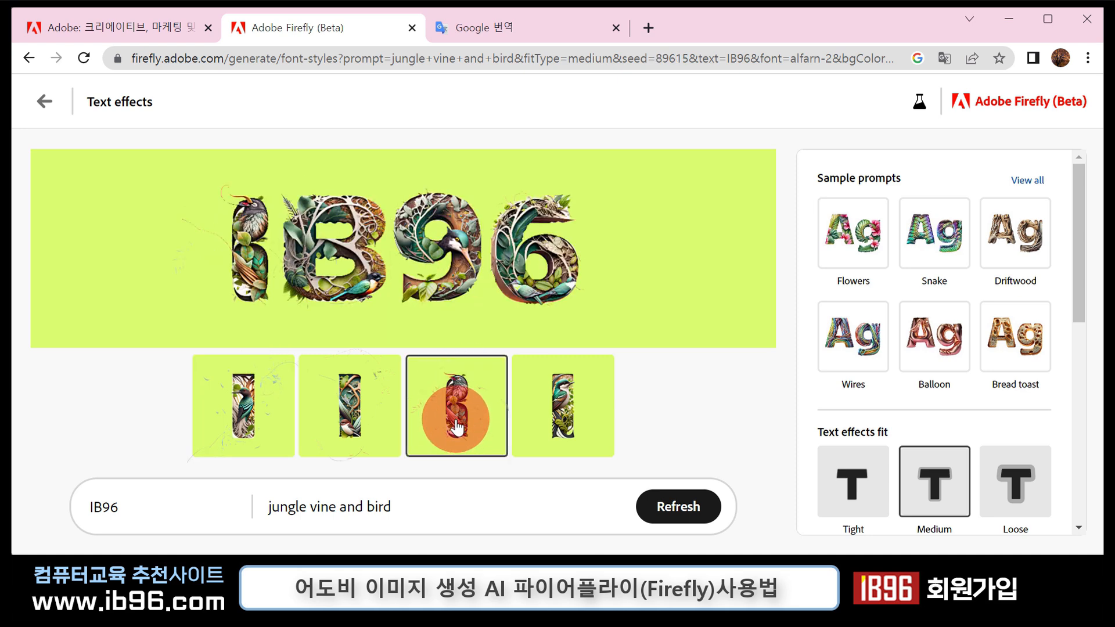
{"action": "left_click", "coordinate": [589, 439]}
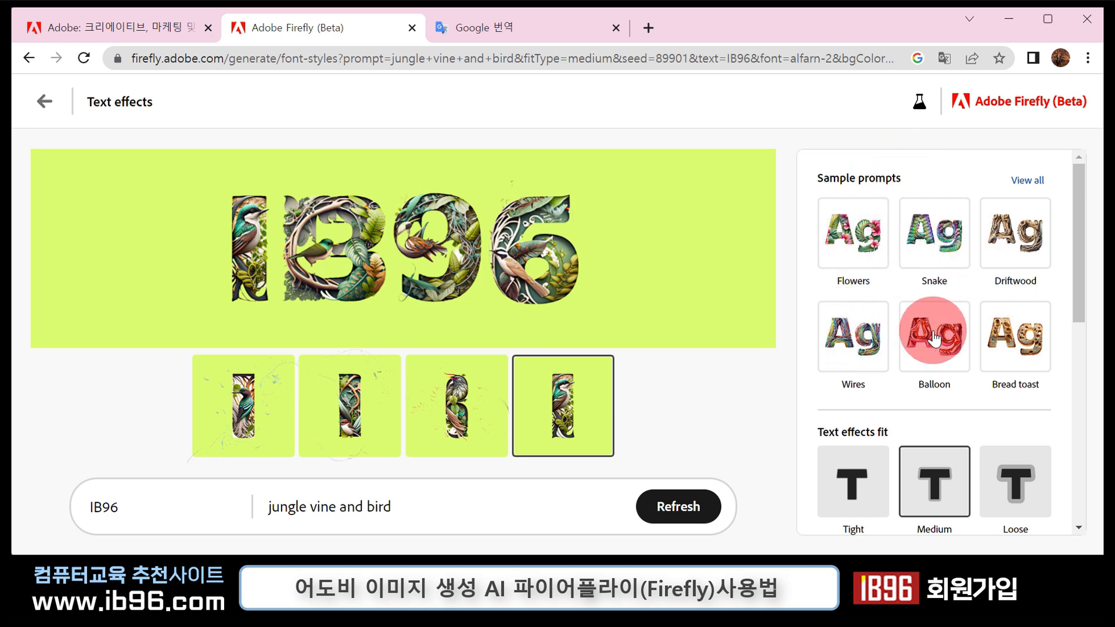
- Restyle the IB96 text with the Flowers sample prompt and set the text effects fit to Tight
{"action": "left_click", "coordinate": [863, 249]}
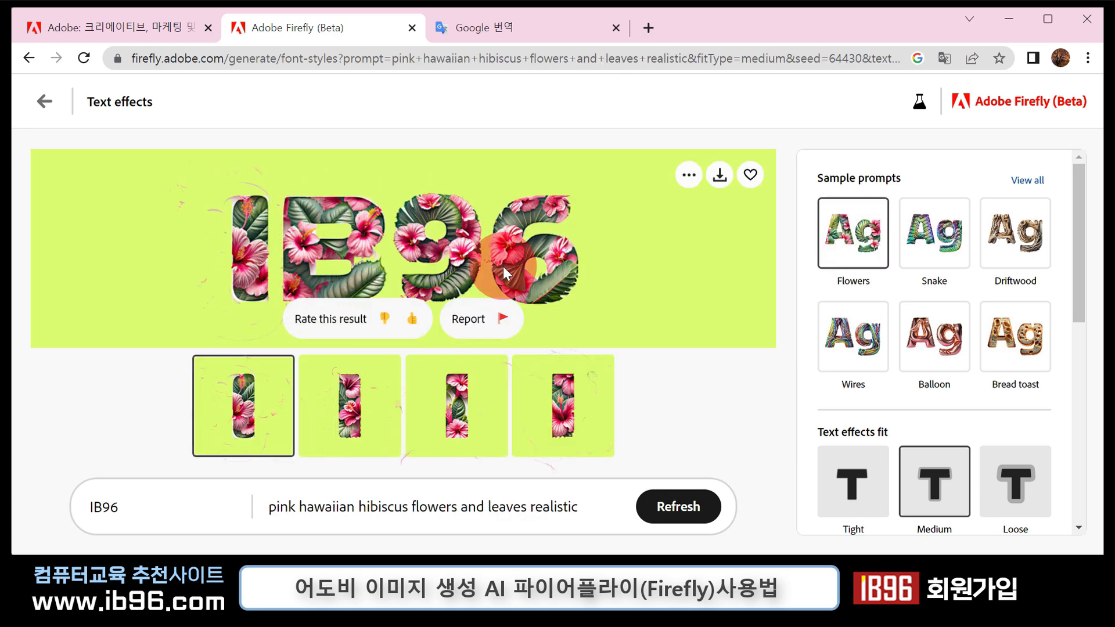
{"action": "scroll", "coordinate": [874, 418], "scroll_direction": "down", "scroll_amount": 3}
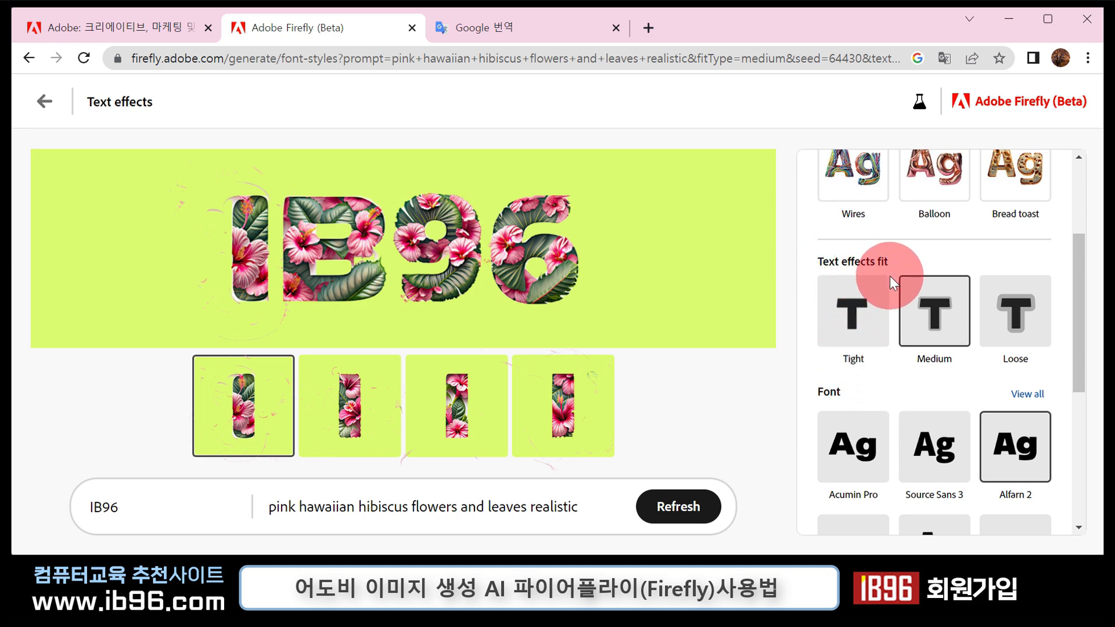
{"action": "mouse_move", "coordinate": [371, 278]}
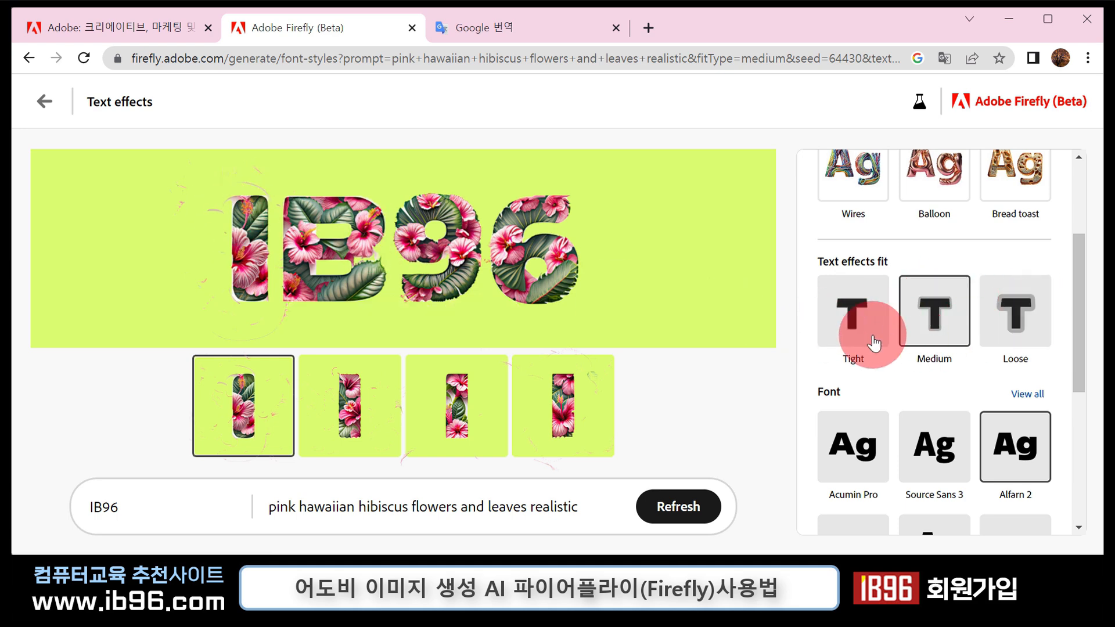
{"action": "left_click", "coordinate": [857, 312]}
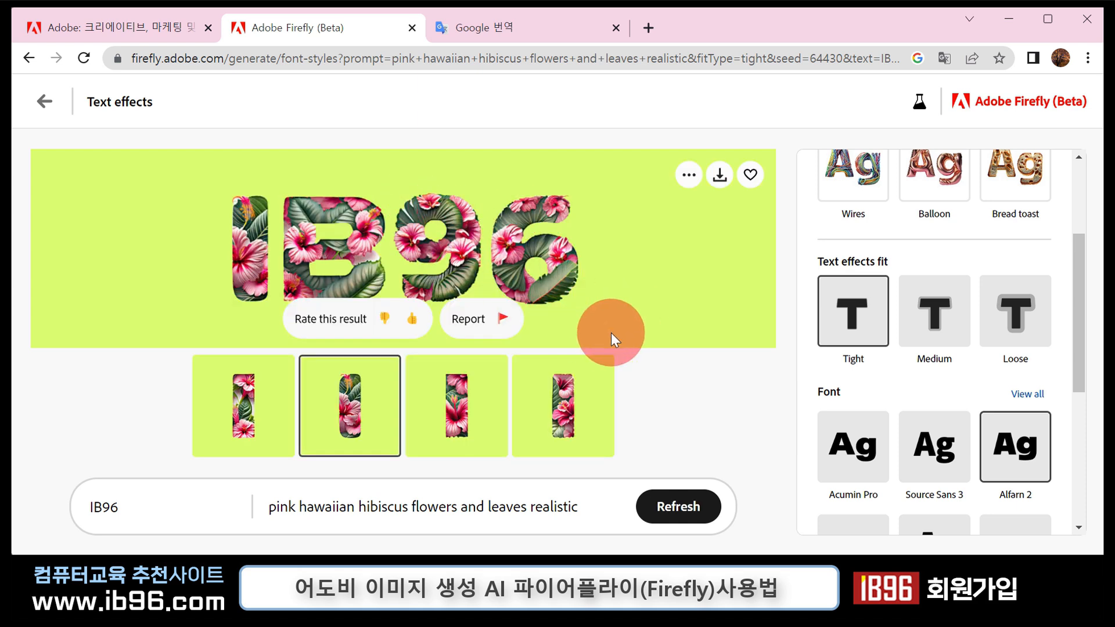
- Make the background of the flower IB96 lettering transparent and set its text color to golden yellow
{"action": "scroll", "coordinate": [886, 421], "scroll_direction": "down", "scroll_amount": 2}
{"action": "scroll", "coordinate": [919, 424], "scroll_direction": "down", "scroll_amount": 4}
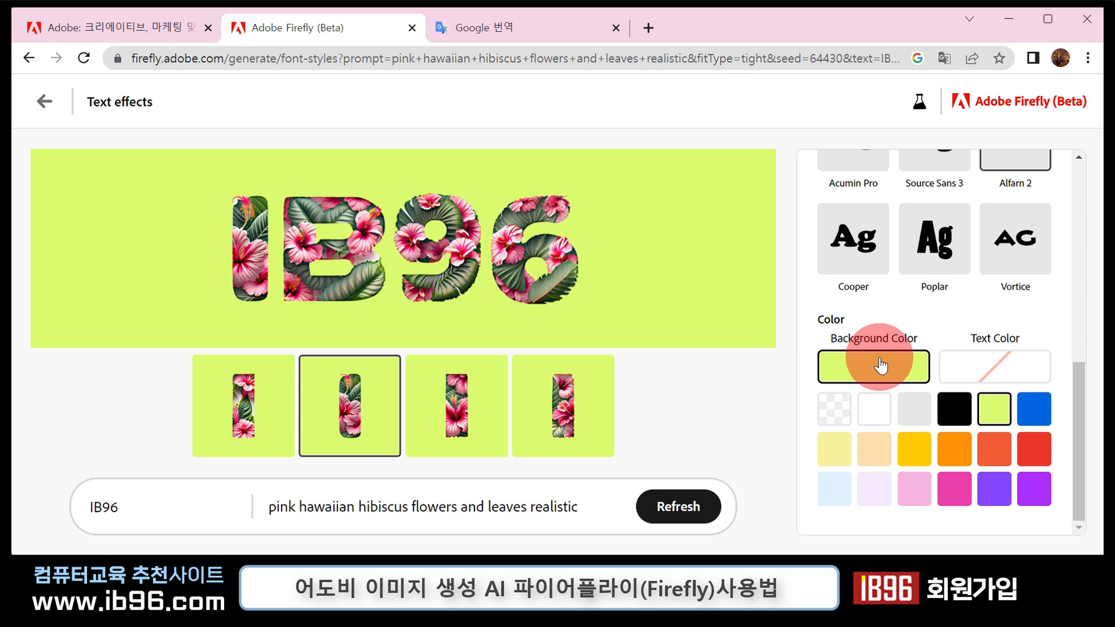
{"action": "left_click", "coordinate": [836, 413]}
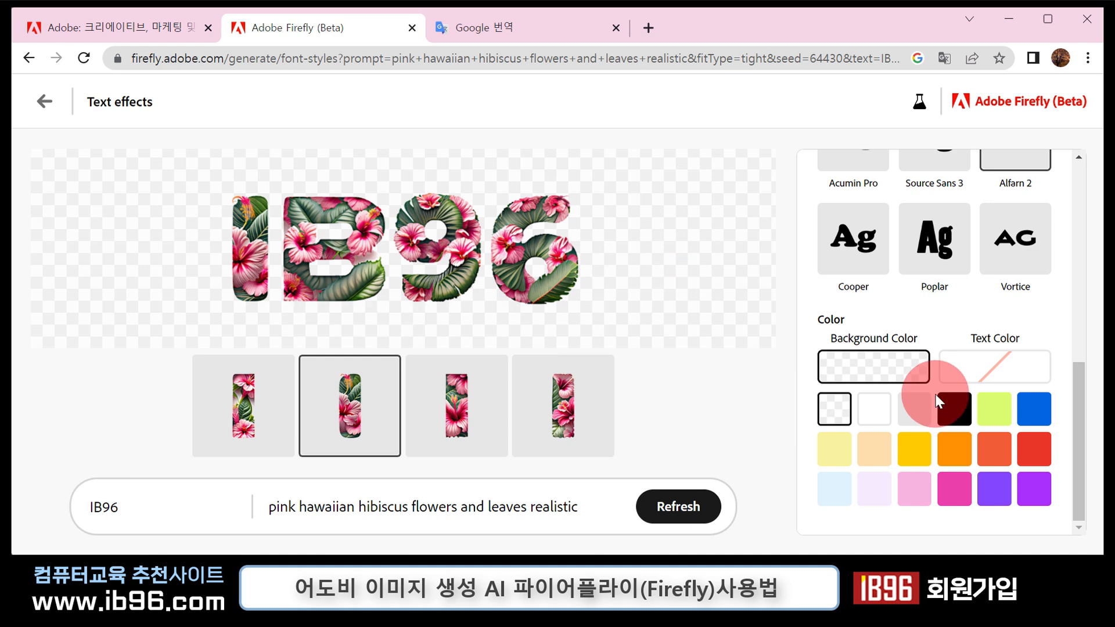
{"action": "left_click", "coordinate": [988, 370]}
{"action": "left_click", "coordinate": [914, 448]}
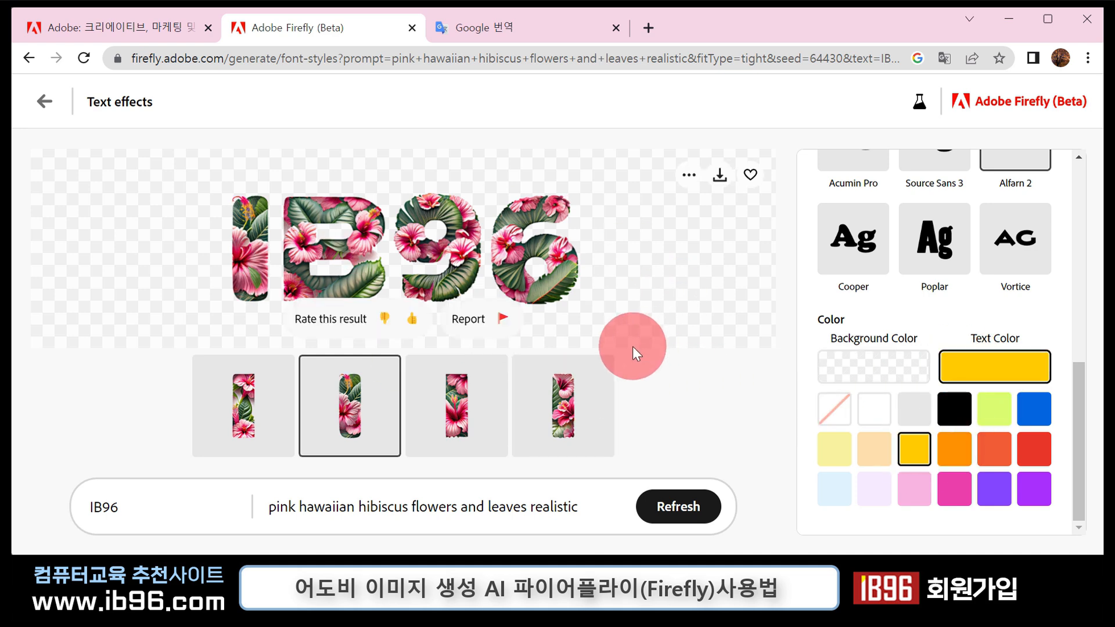
- Download the flower-styled IB96 image with its transparent background, accepting the Content Credentials notice
{"action": "left_click", "coordinate": [720, 175]}
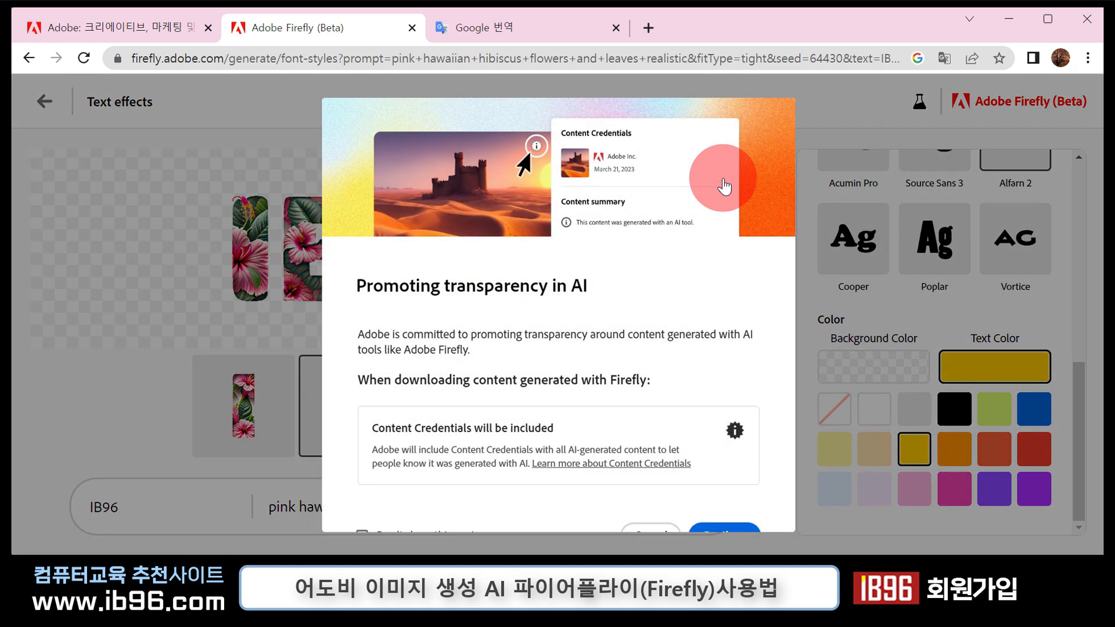
{"action": "left_click", "coordinate": [724, 530]}
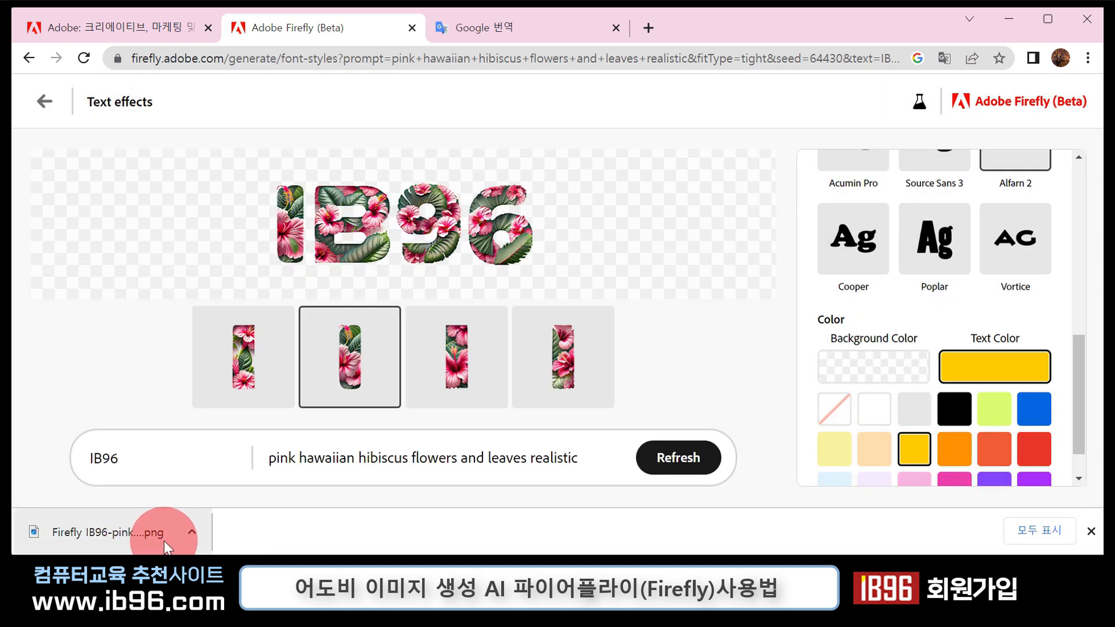
- Open the downloaded flower lettering in Photoshop and select the IB96 letters with a rectangular marquee, excluding the Firefly watermark
{"action": "left_click", "coordinate": [246, 316]}
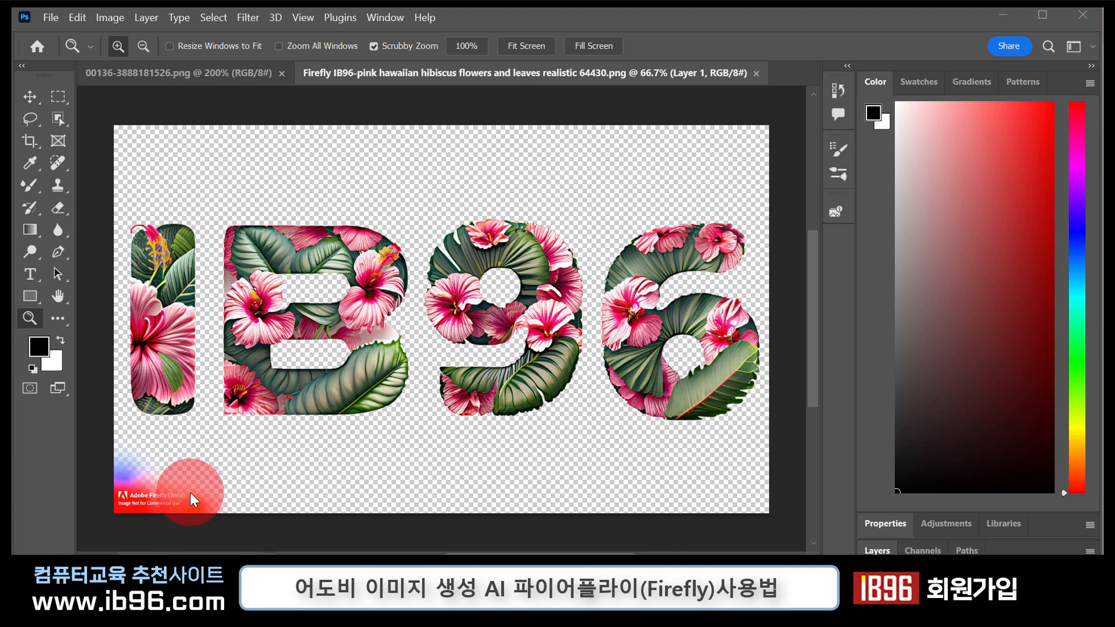
{"action": "left_click", "coordinate": [58, 96]}
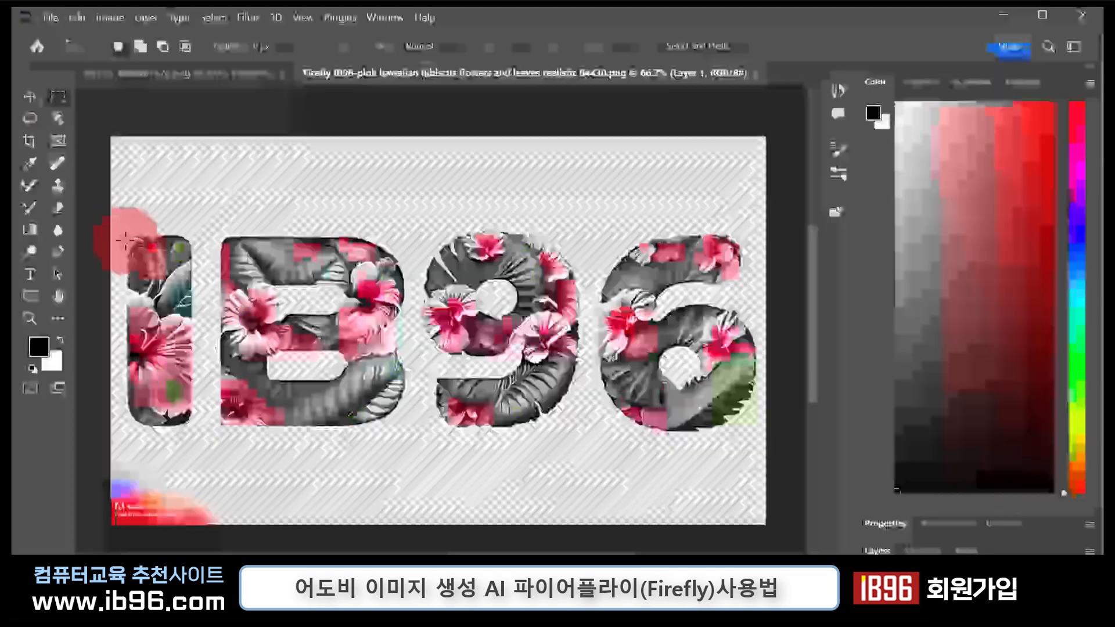
{"action": "left_click_drag", "start_coordinate": [111, 211], "coordinate": [779, 449]}
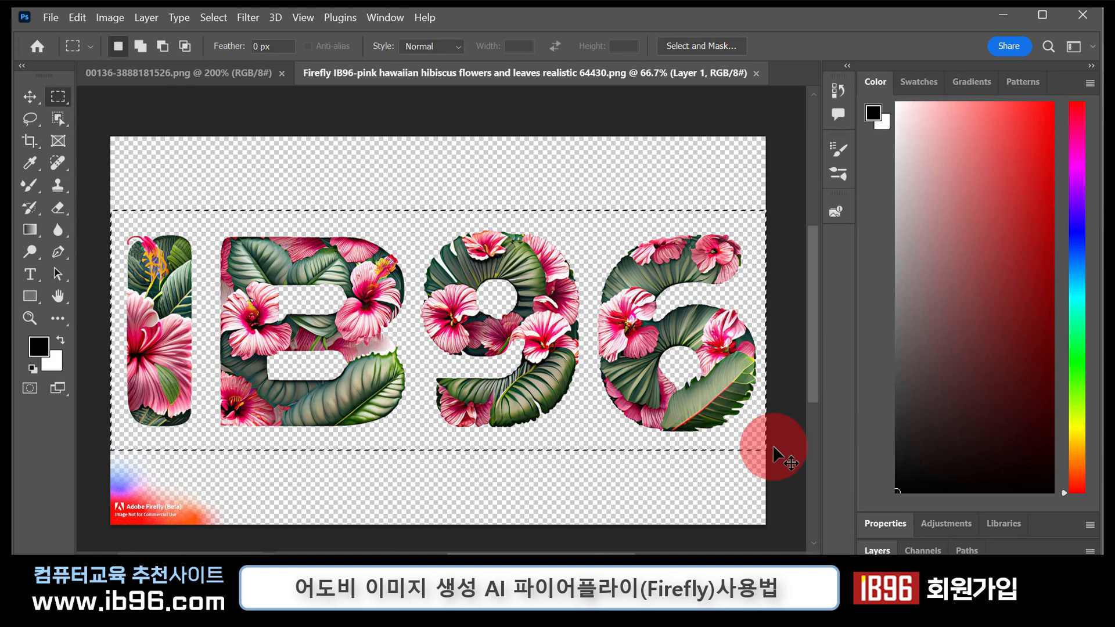
- Paste the copied IB96 lettering into the 00136-3888181526.png portrait, reposition it and scale it down from its corner
{"action": "left_click", "coordinate": [210, 71]}
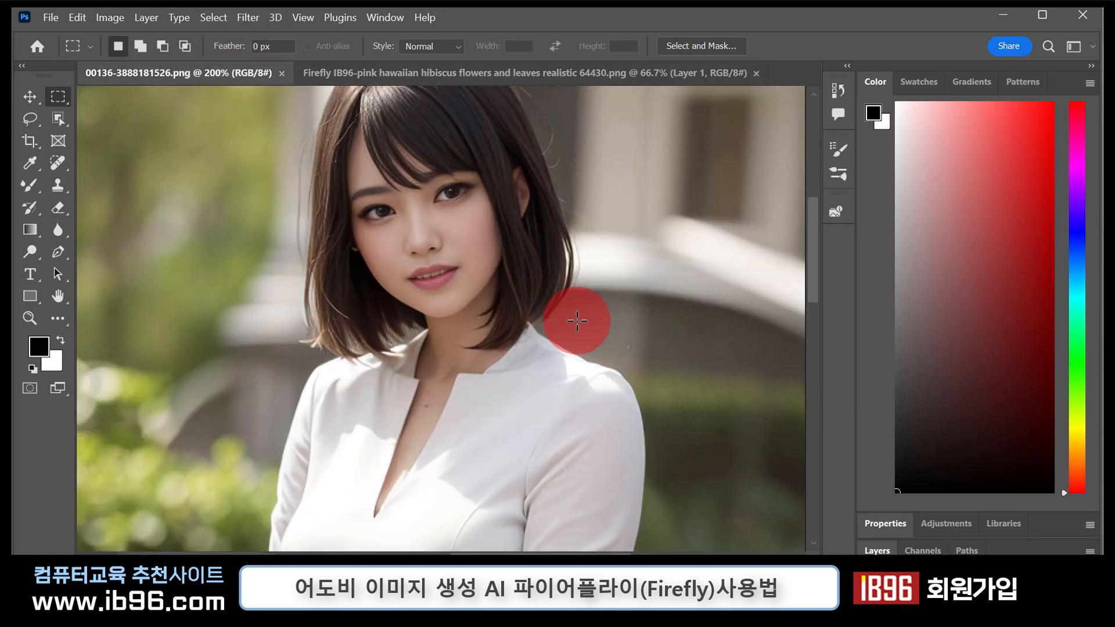
{"action": "key", "text": "ctrl+v"}
{"action": "left_click", "coordinate": [30, 96]}
{"action": "left_click_drag", "start_coordinate": [246, 156], "coordinate": [262, 211]}
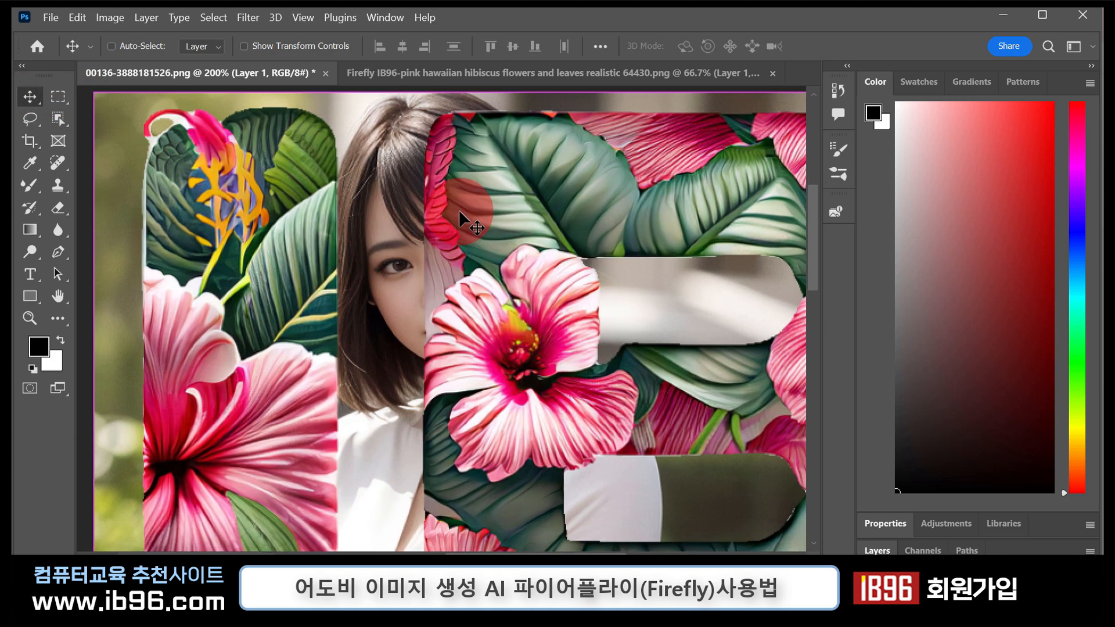
{"action": "key", "text": "ctrl+t"}
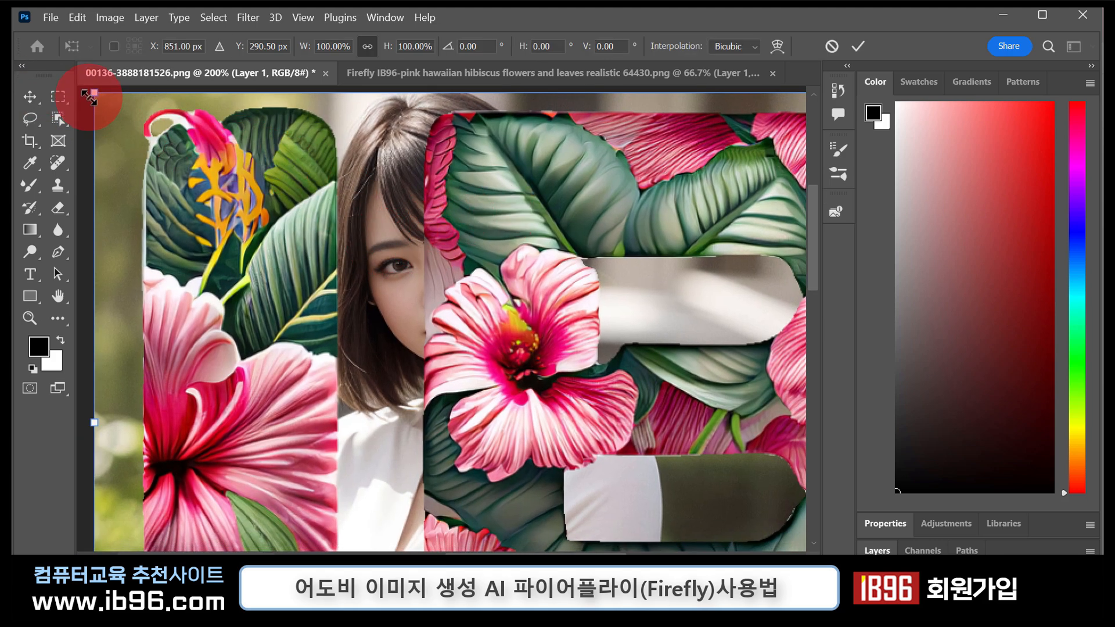
{"action": "left_click_drag", "start_coordinate": [93, 96], "coordinate": [696, 563]}
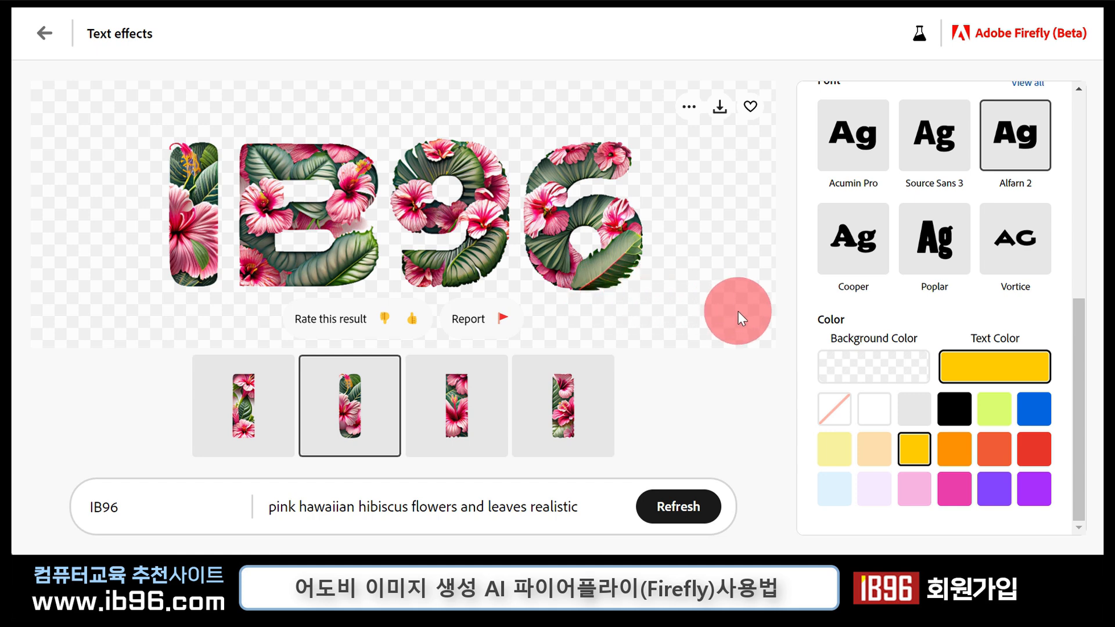
- Return to Firefly's Text effects gallery and examine the sample lettering styles, such as woven fabric, flower lei, twisted driftwood and mossy
{"action": "scroll", "coordinate": [833, 346], "scroll_direction": "up", "scroll_amount": 5}
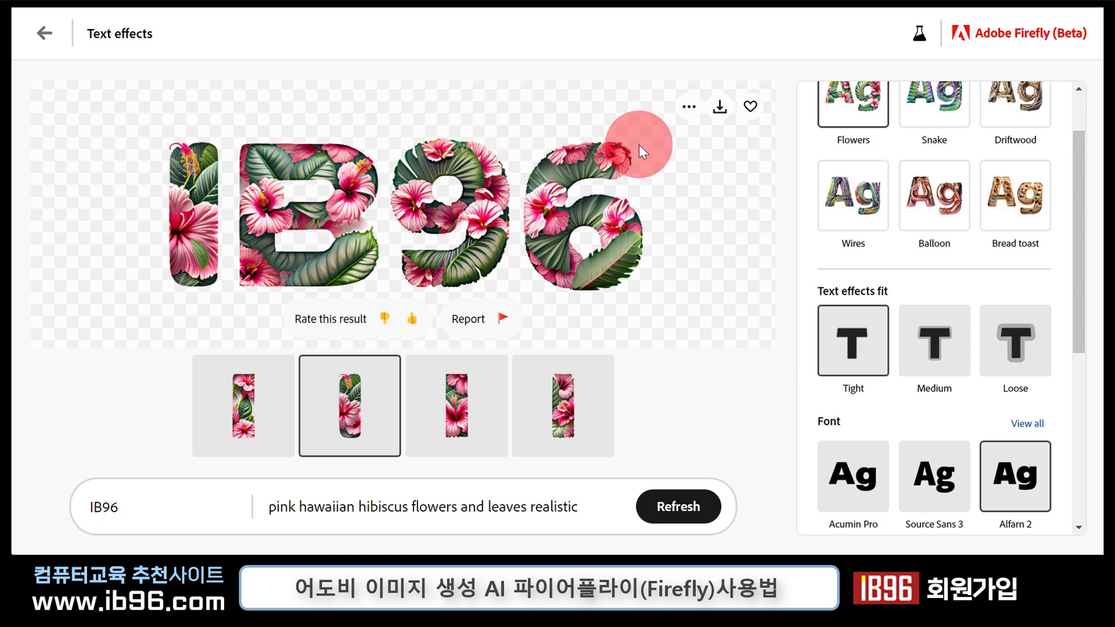
{"action": "left_click", "coordinate": [45, 33]}
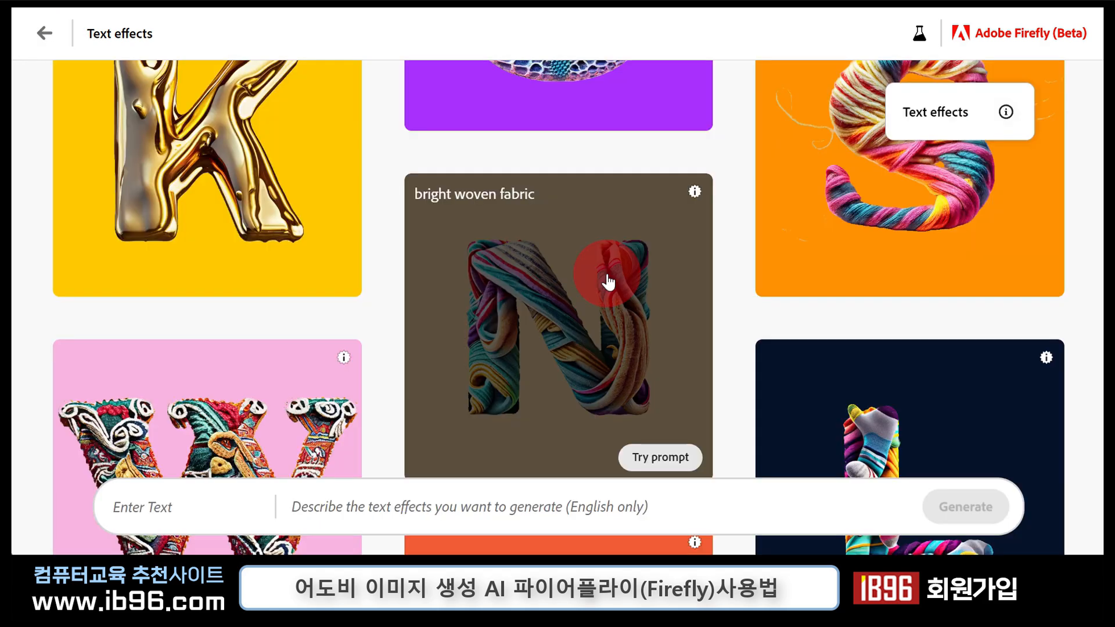
{"action": "scroll", "coordinate": [581, 288], "scroll_direction": "down", "scroll_amount": 4}
{"action": "scroll", "coordinate": [925, 293], "scroll_direction": "down", "scroll_amount": 4}
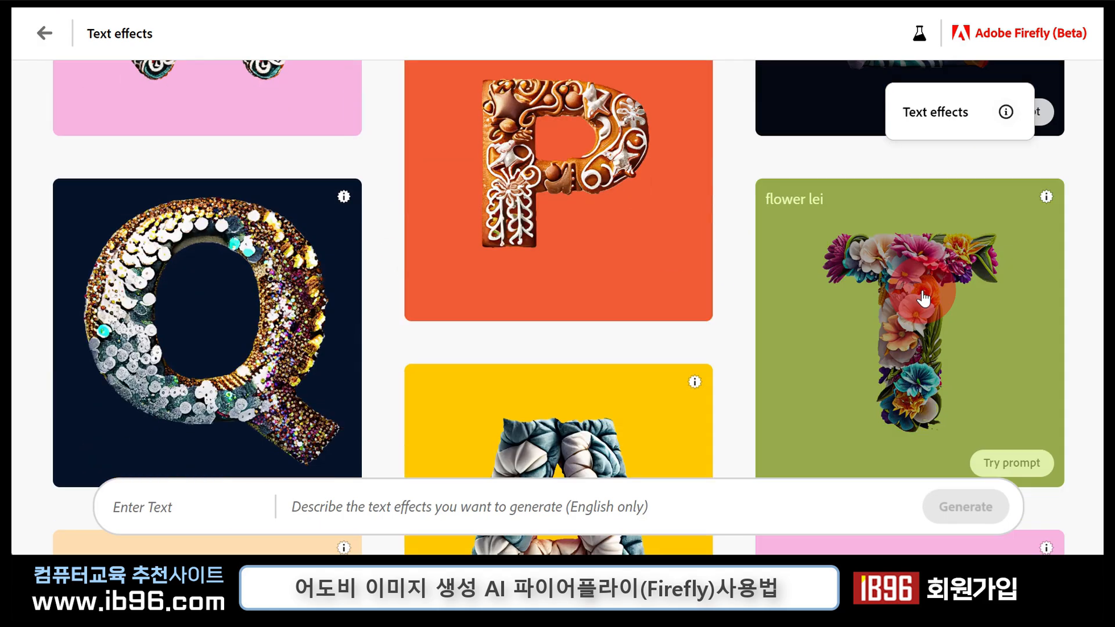
{"action": "scroll", "coordinate": [667, 313], "scroll_direction": "down", "scroll_amount": 5}
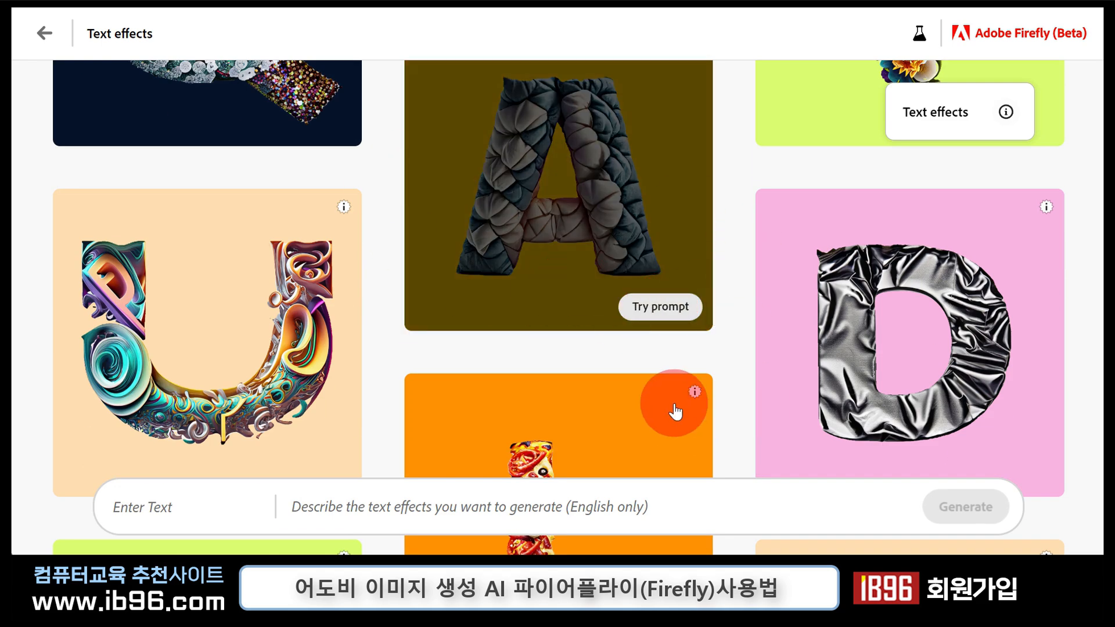
{"action": "scroll", "coordinate": [896, 351], "scroll_direction": "down", "scroll_amount": 8}
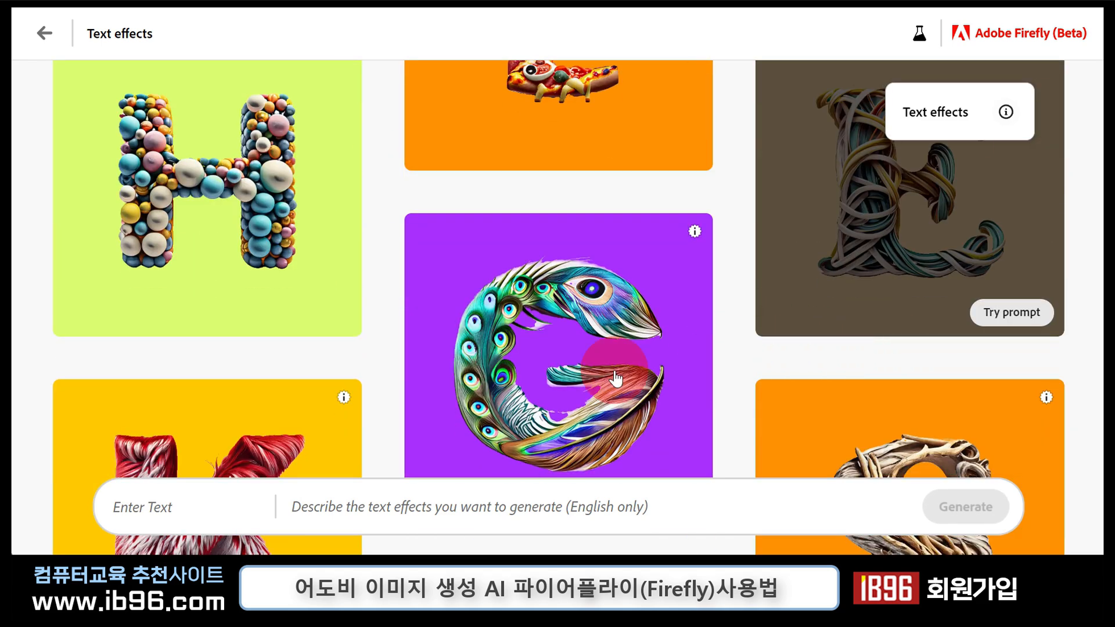
{"action": "scroll", "coordinate": [521, 331], "scroll_direction": "down", "scroll_amount": 4}
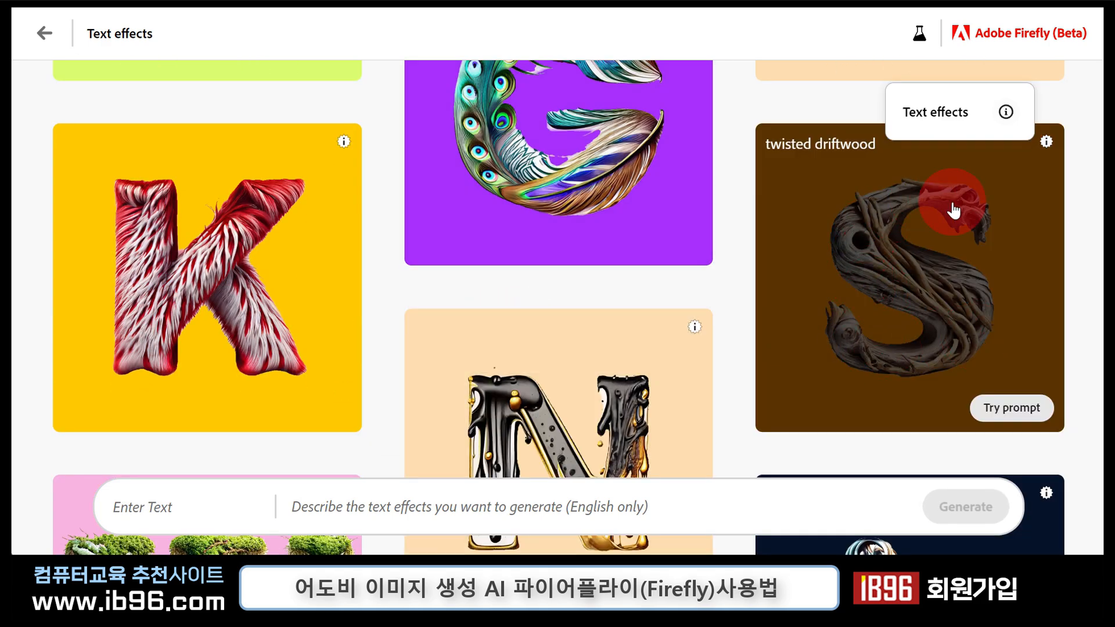
{"action": "scroll", "coordinate": [698, 357], "scroll_direction": "down", "scroll_amount": 1}
{"action": "scroll", "coordinate": [698, 357], "scroll_direction": "down", "scroll_amount": 4}
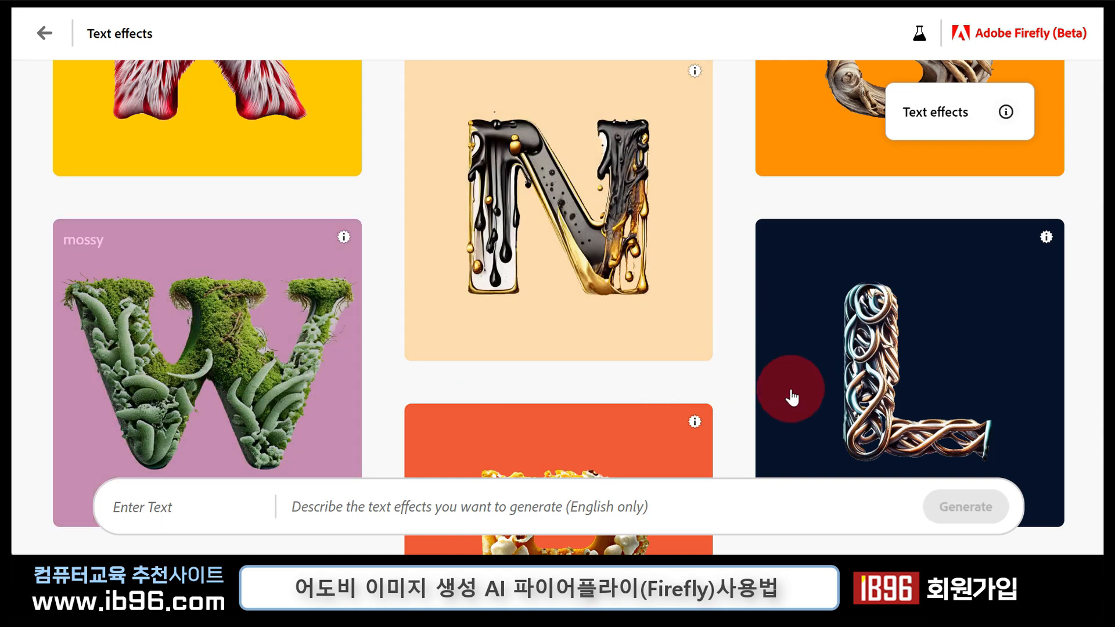
{"action": "scroll", "coordinate": [752, 375], "scroll_direction": "down", "scroll_amount": 4}
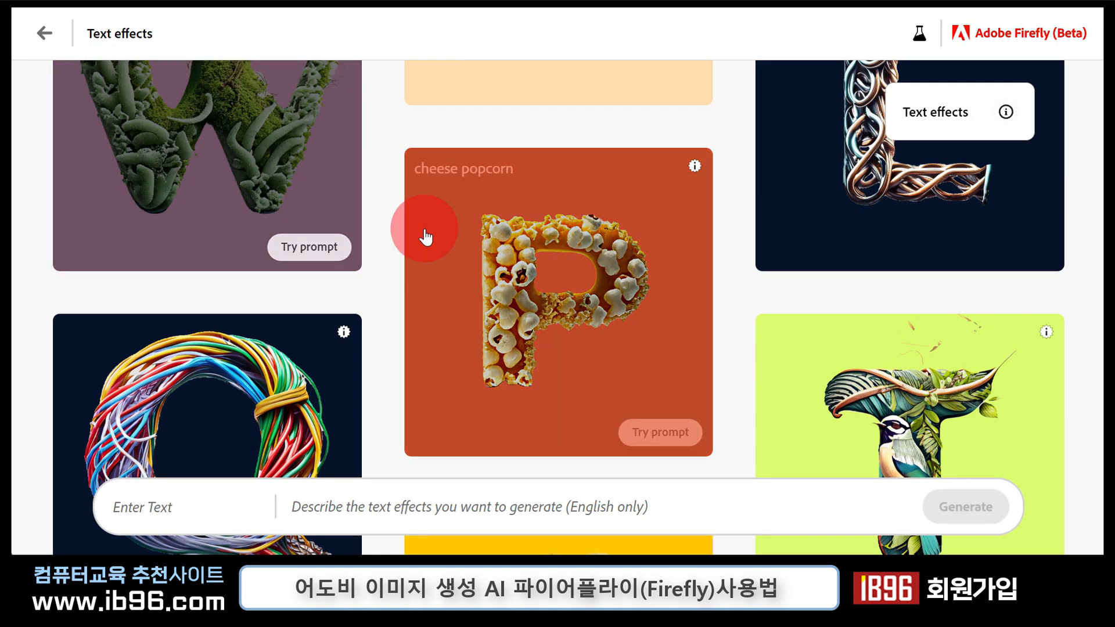
- Go back to the Firefly home page and open Generative recolor
{"action": "left_click", "coordinate": [44, 32]}
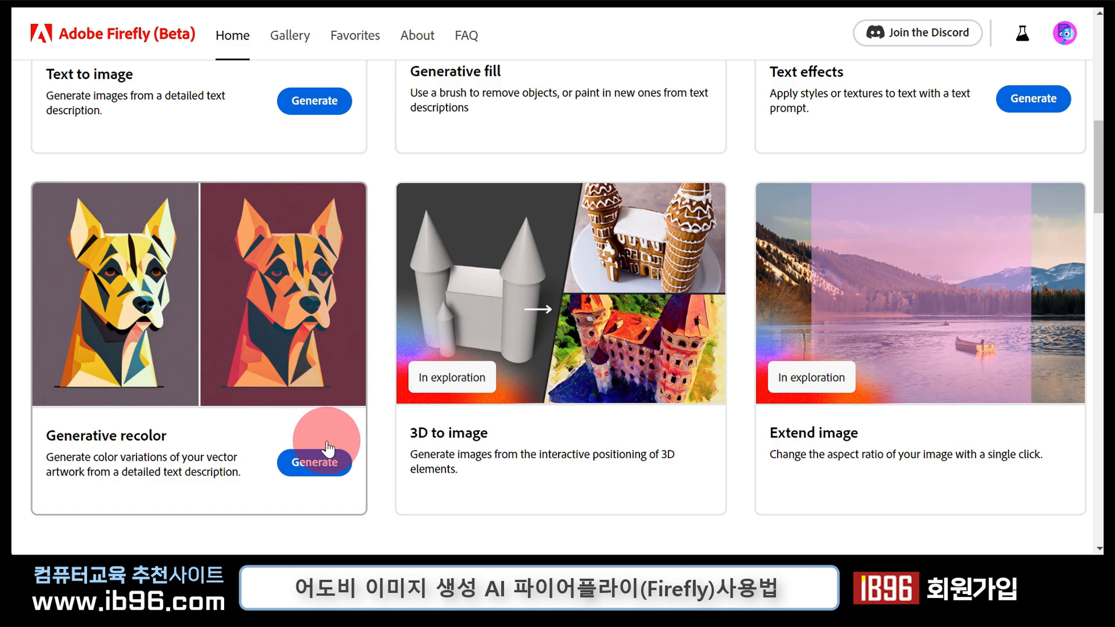
{"action": "left_click", "coordinate": [310, 410]}
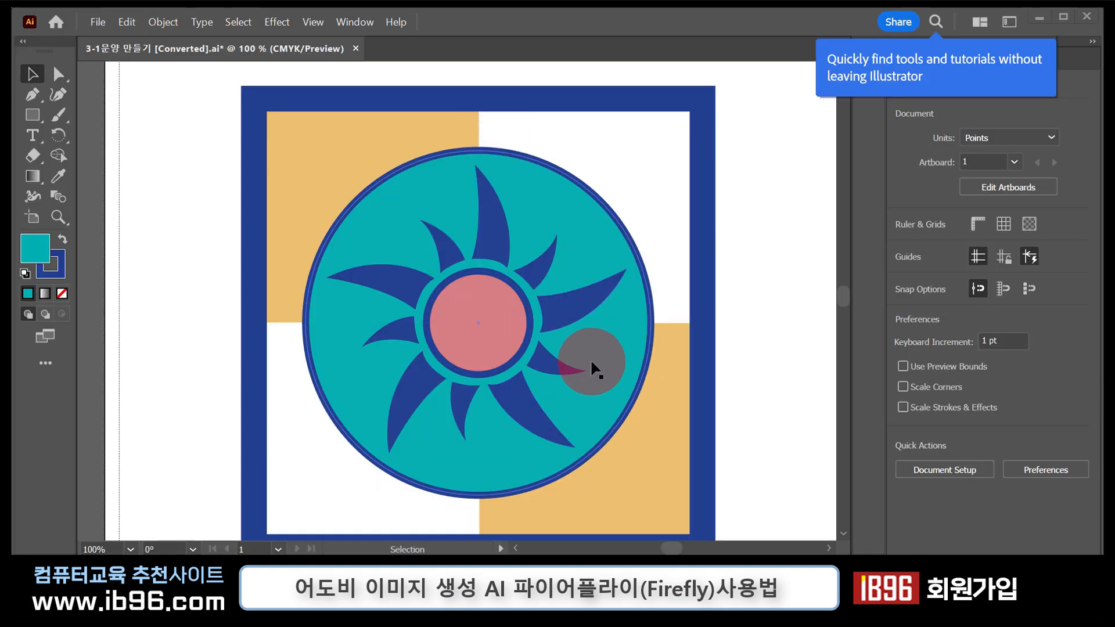
- In Illustrator, save the sun pattern artwork to the computer's desktop in SVG format
{"action": "left_click", "coordinate": [97, 24]}
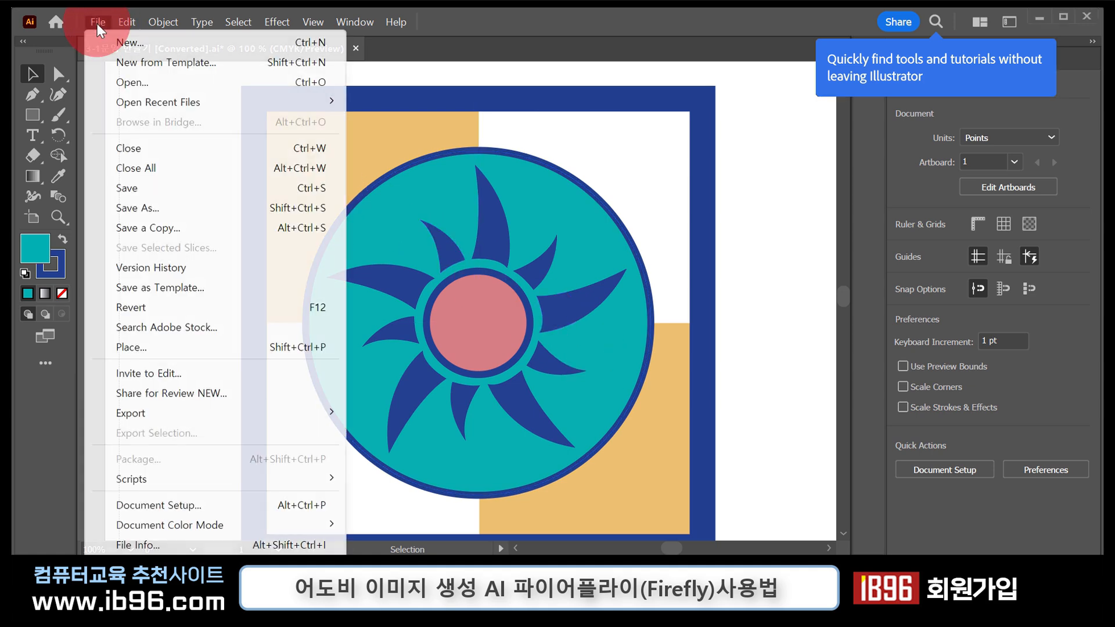
{"action": "left_click", "coordinate": [176, 209]}
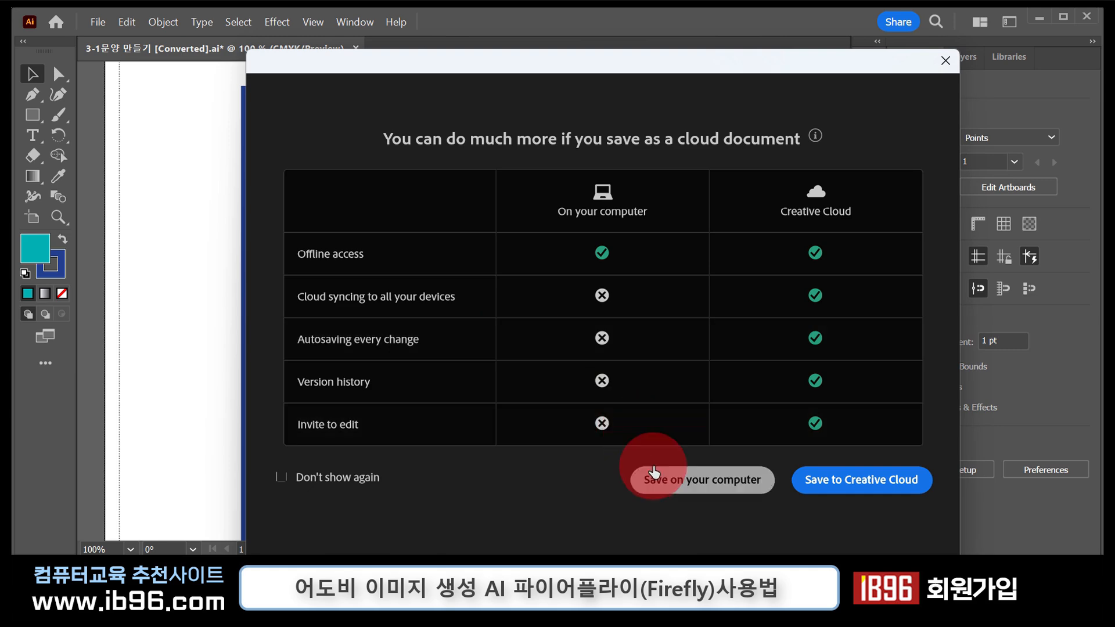
{"action": "left_click", "coordinate": [659, 478]}
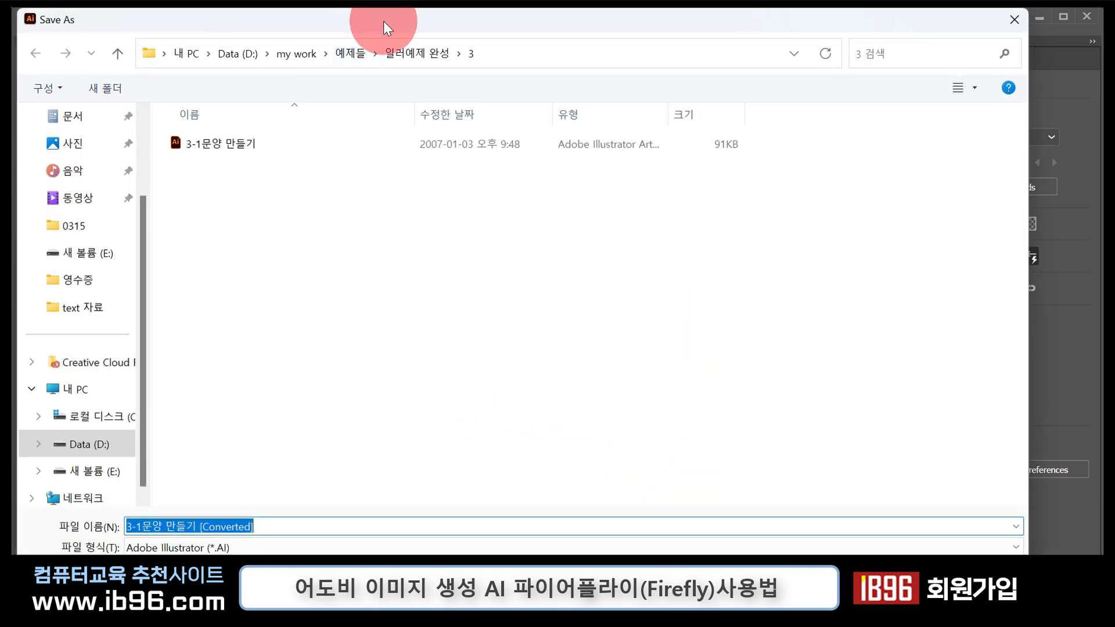
{"action": "left_click_drag", "start_coordinate": [384, 19], "coordinate": [407, 12]}
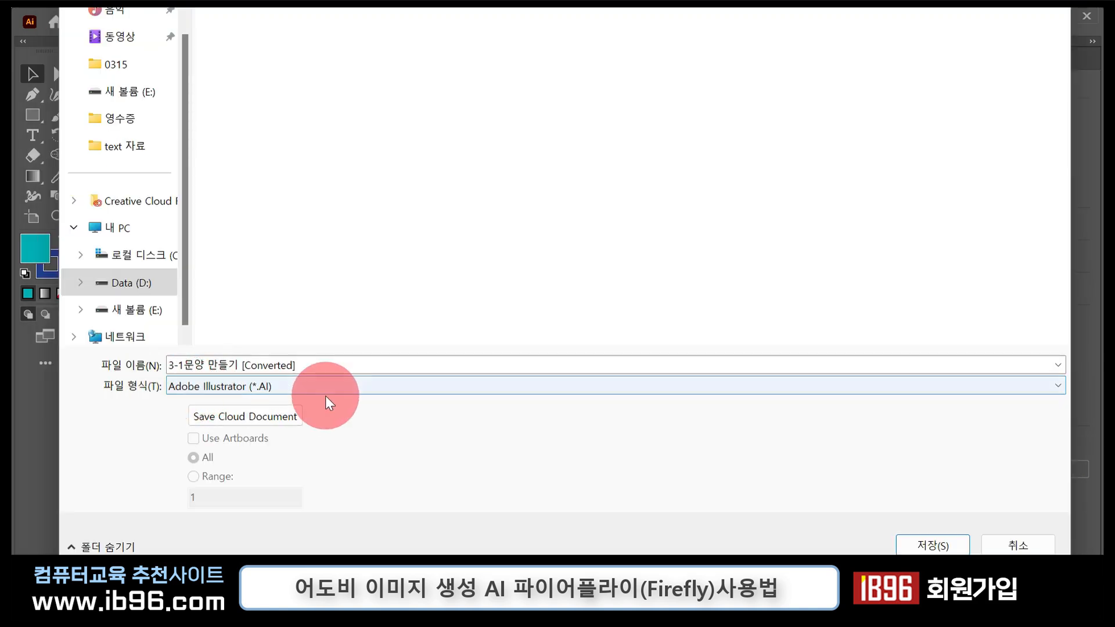
{"action": "left_click", "coordinate": [325, 391]}
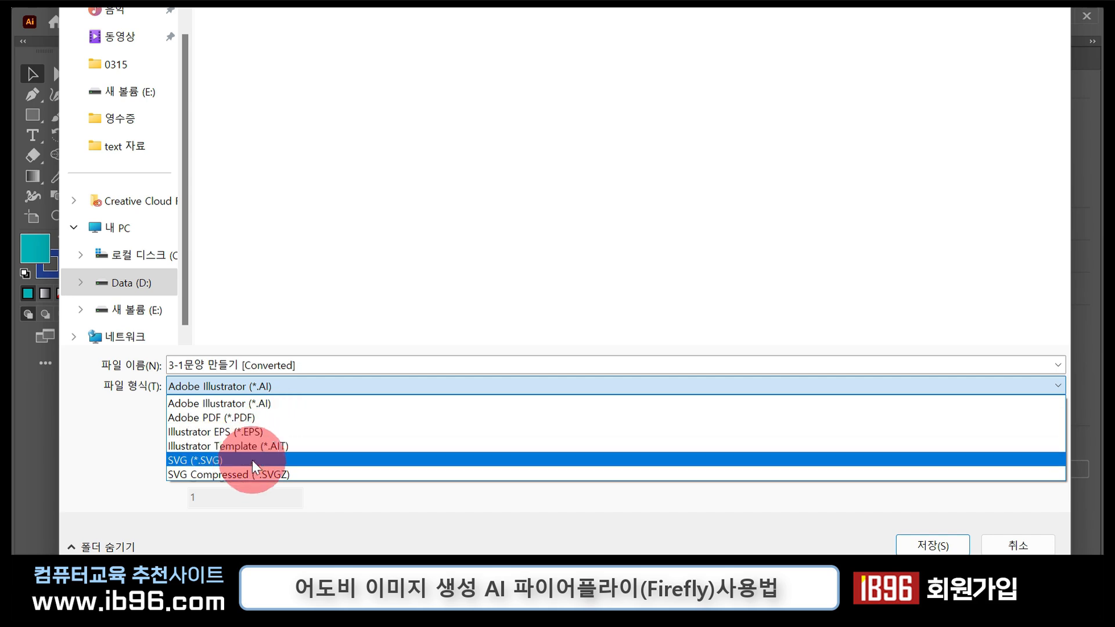
{"action": "left_click", "coordinate": [210, 459]}
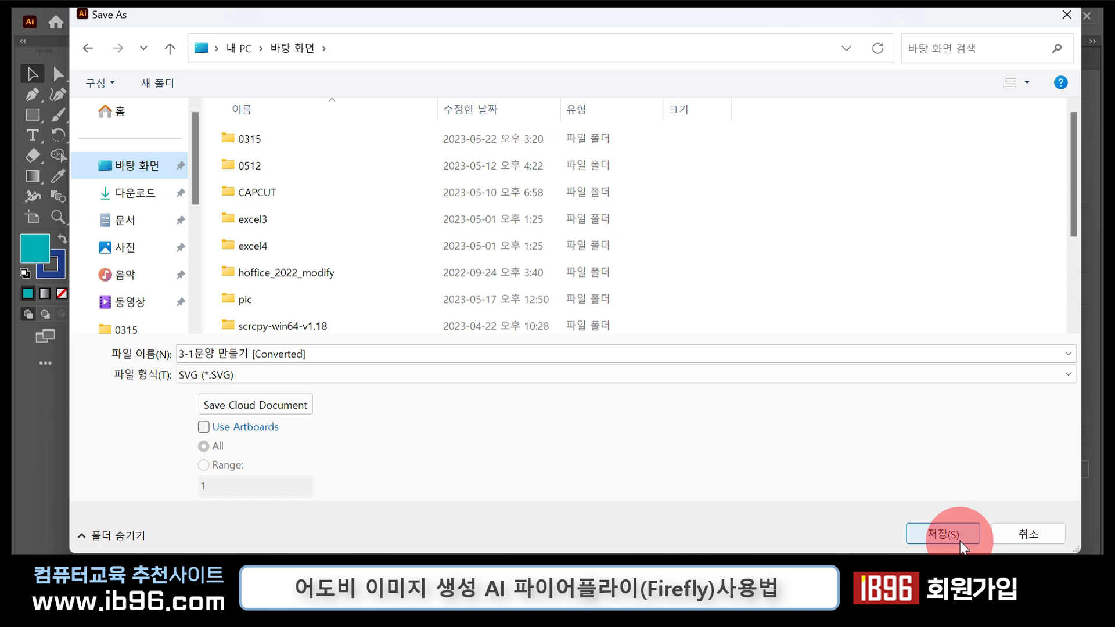
{"action": "left_click", "coordinate": [961, 545]}
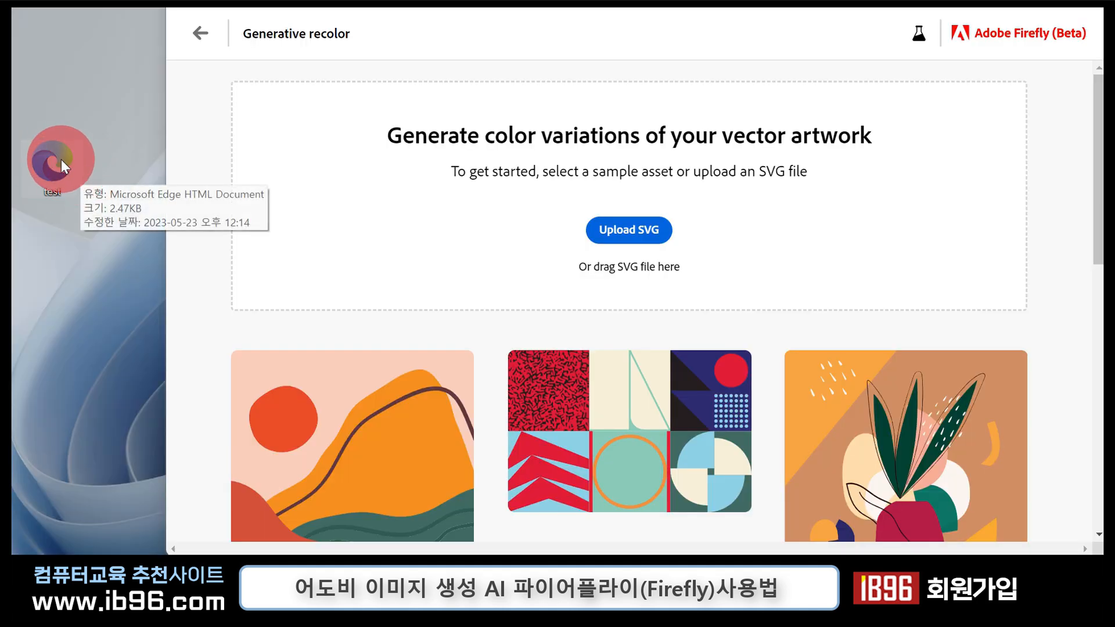
- Upload the test SVG file from the desktop to Firefly's Generative recolor
{"action": "left_click_drag", "start_coordinate": [61, 159], "coordinate": [509, 182]}
{"action": "left_click_drag", "start_coordinate": [653, 197], "coordinate": [653, 197]}
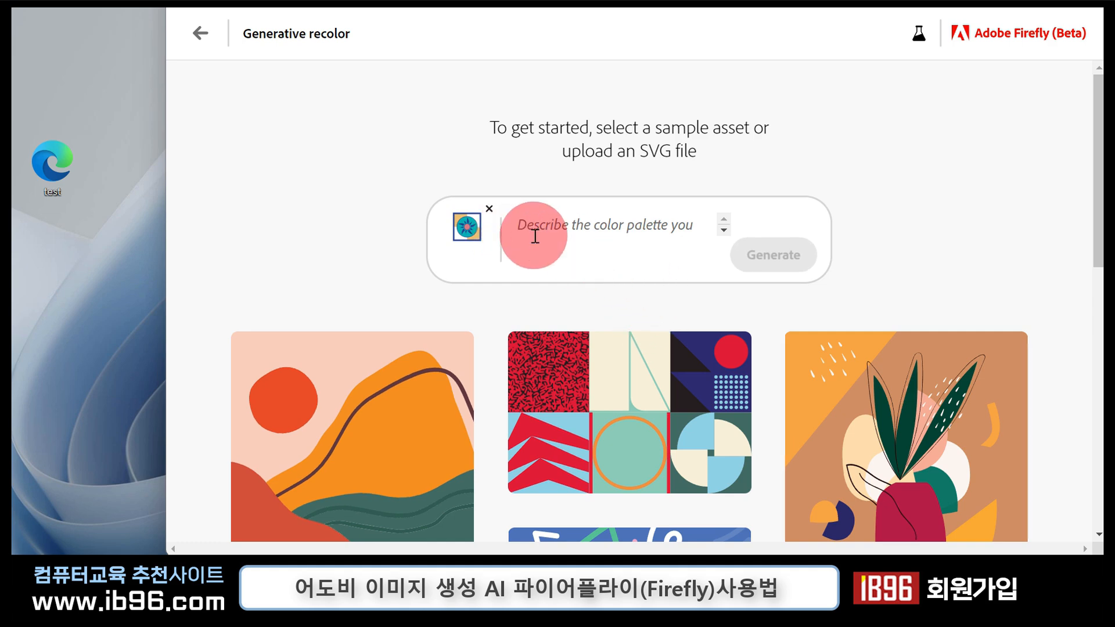
{"action": "left_click", "coordinate": [723, 230]}
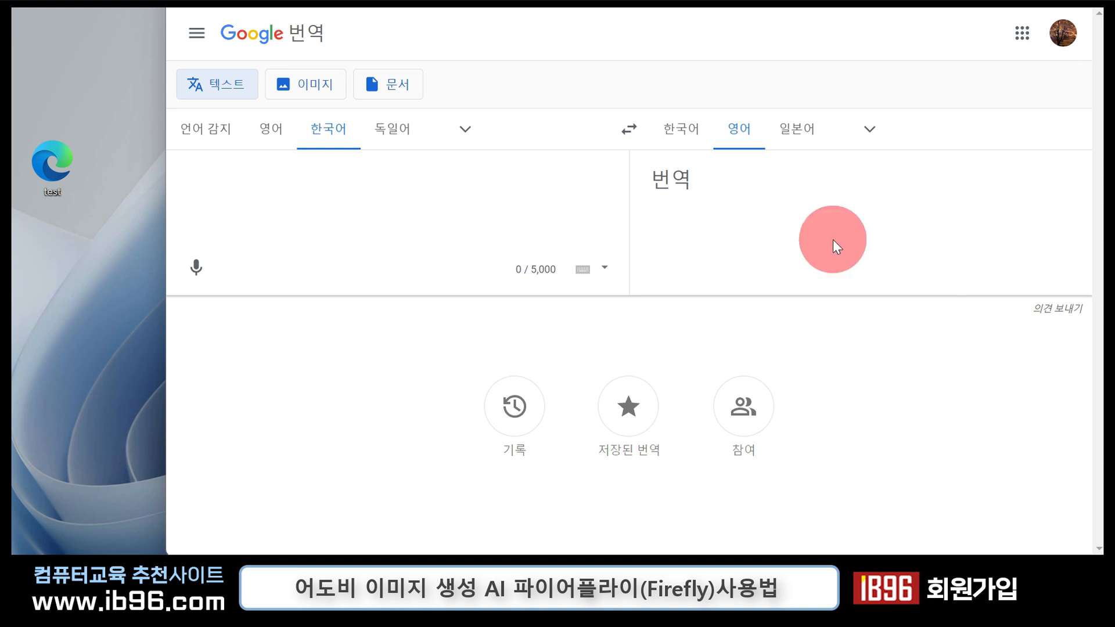
- Translate "밝고 명랑한 분위기의 달콤한 색상" into English in Google Translate and generate recolored patterns in Firefly with "Bright and cheerful sweet colors"
{"action": "type", "text": "밝고 명랑한 분위기의 달콤한 색상"}
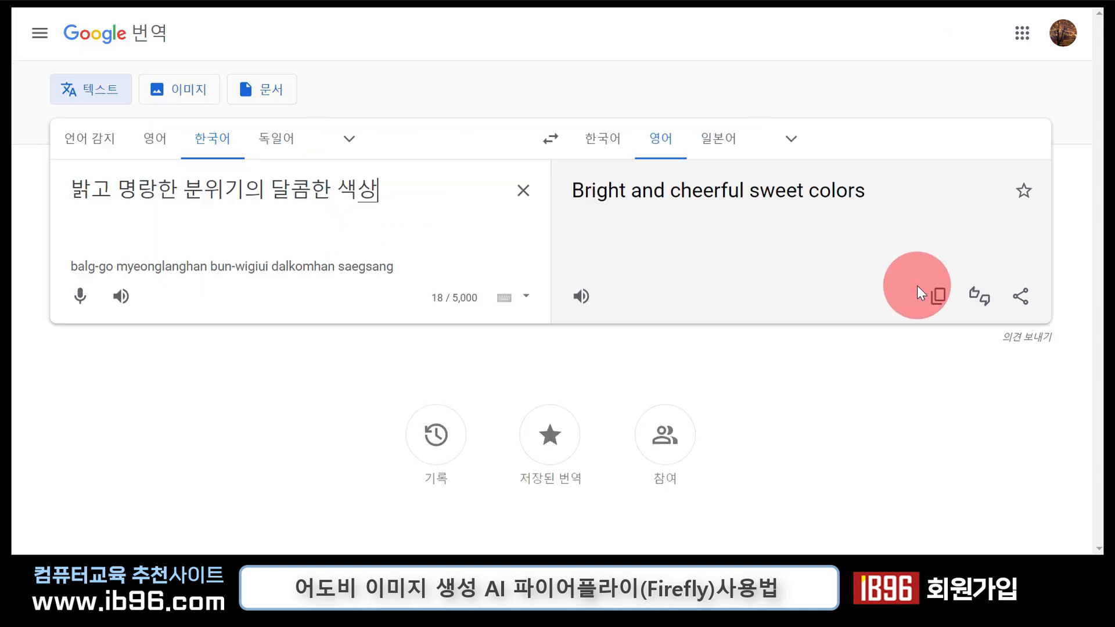
{"action": "left_click", "coordinate": [939, 297]}
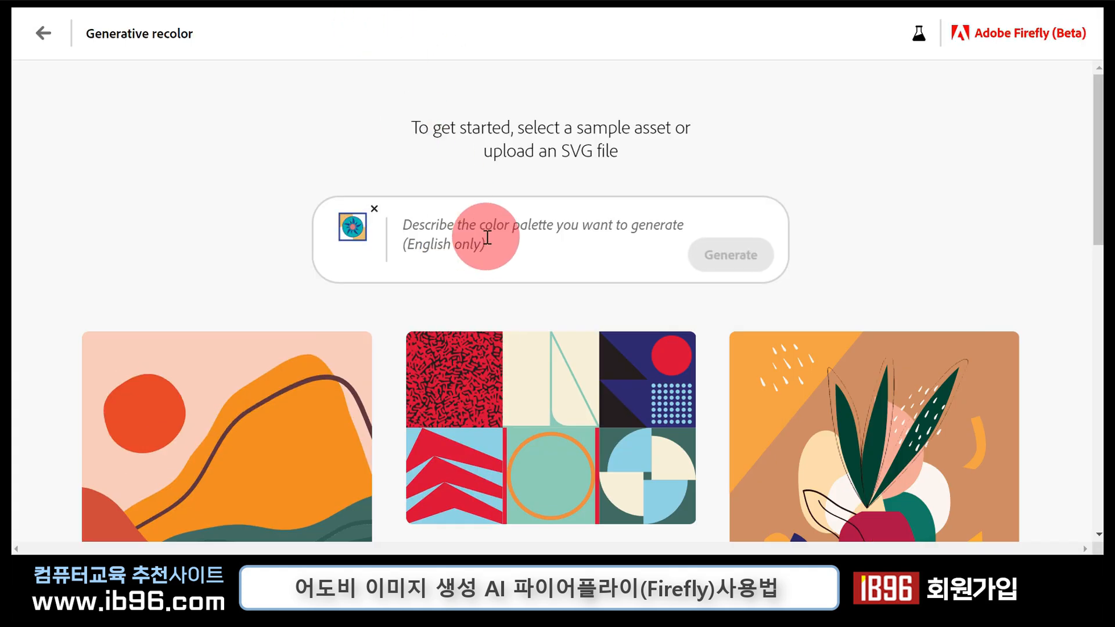
{"action": "left_click", "coordinate": [488, 238]}
{"action": "type", "text": "Bright and cheerful sweet colors"}
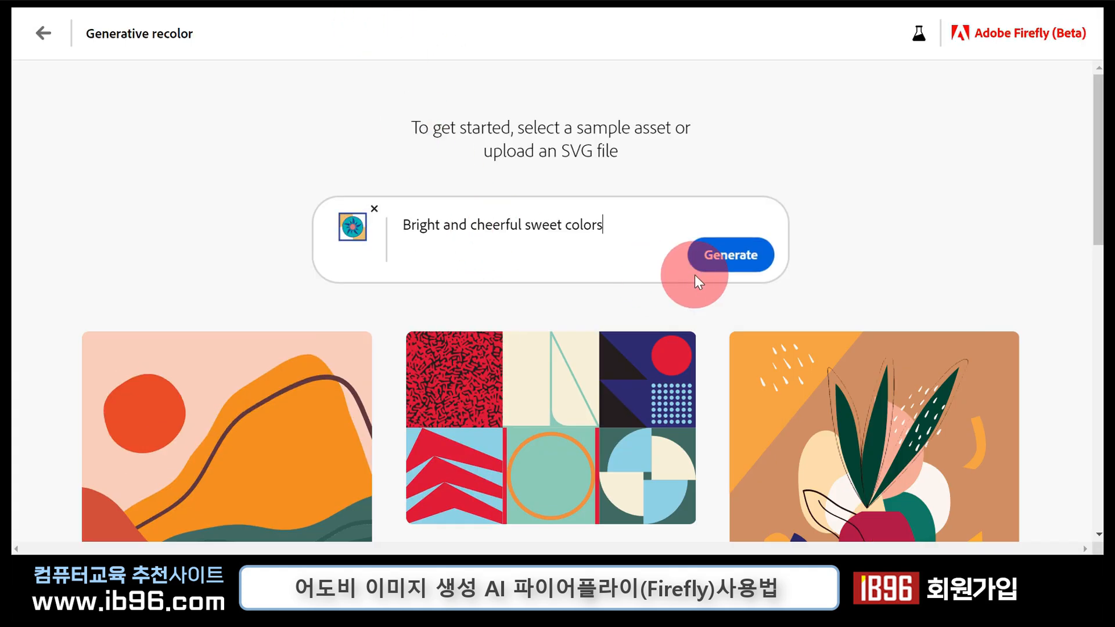
{"action": "left_click", "coordinate": [734, 259]}
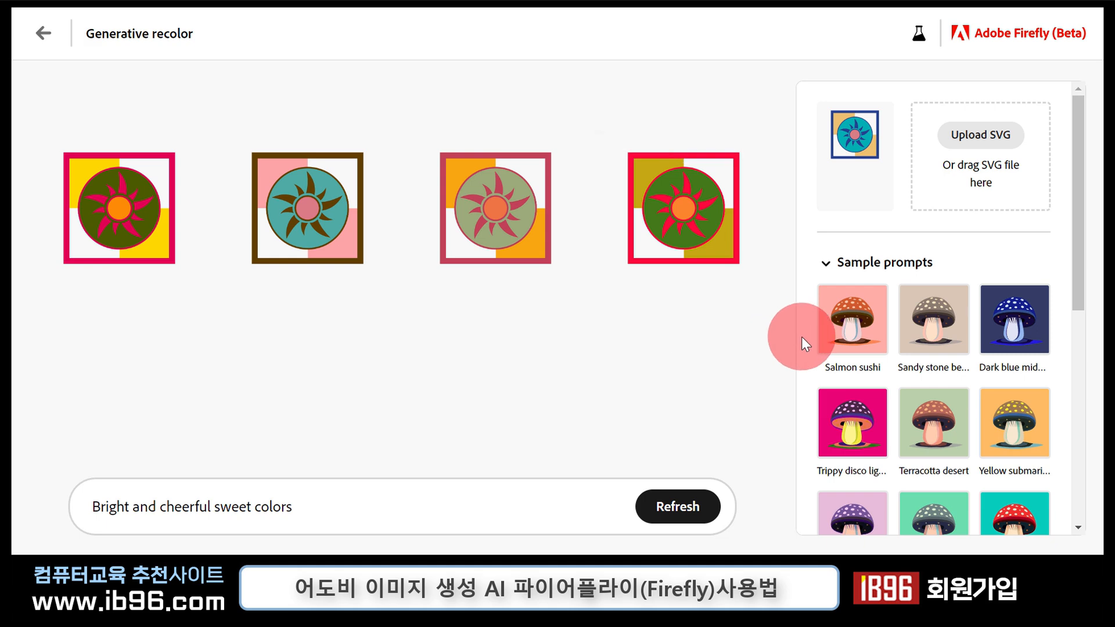
- Try the Faded emerald city sample prompt on the pattern and settle on Terracotta desert
{"action": "scroll", "coordinate": [1081, 221], "scroll_direction": "down", "scroll_amount": 3}
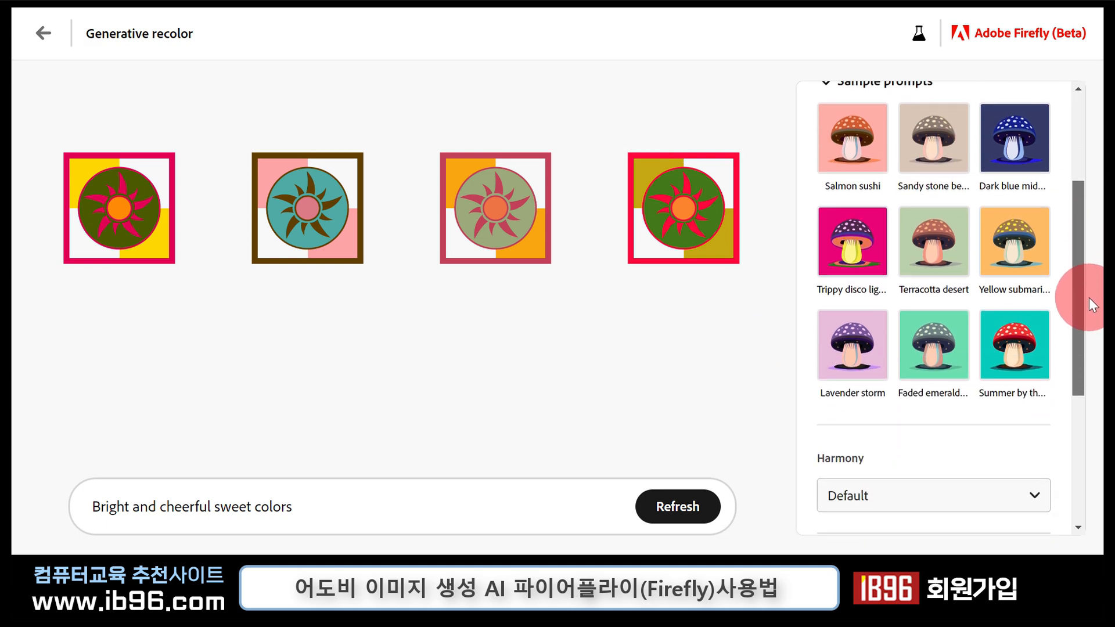
{"action": "left_click", "coordinate": [1016, 250]}
{"action": "left_click", "coordinate": [933, 241]}
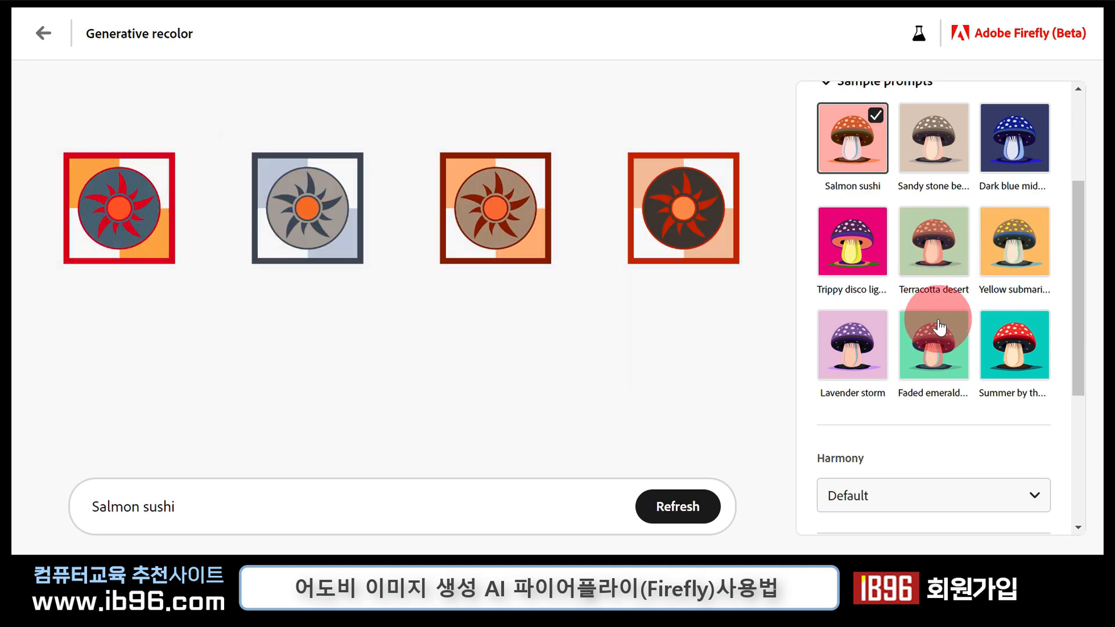
{"action": "left_click", "coordinate": [939, 327]}
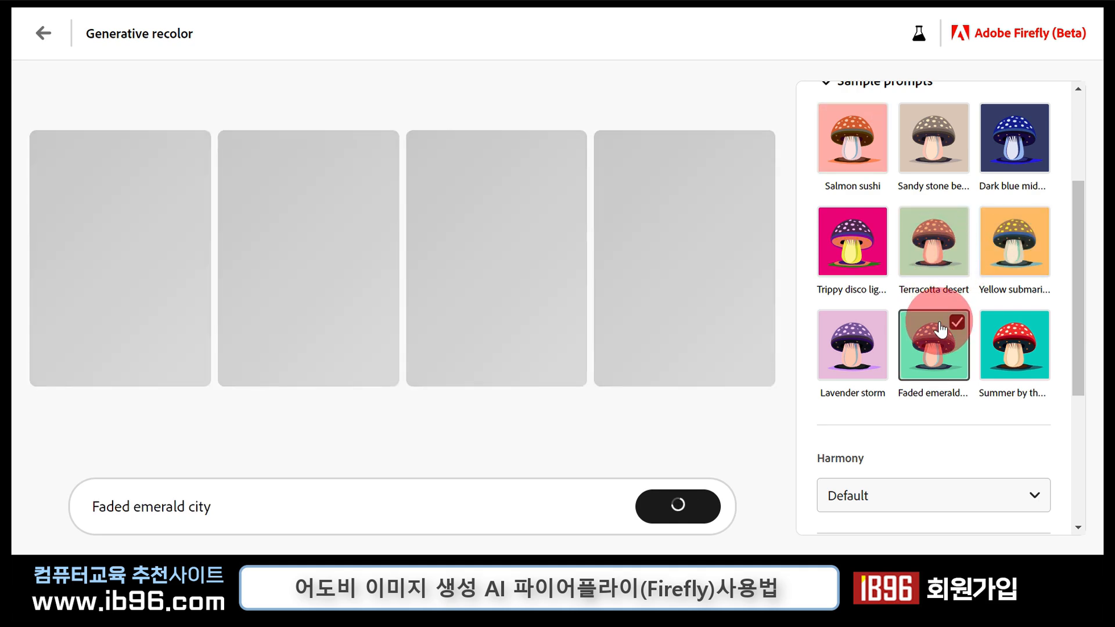
{"action": "left_click", "coordinate": [968, 255]}
- Review the harmony options, keep Default, and apply the orange Vivid gamboge and golden yellow colors to the recolored pattern
{"action": "left_click", "coordinate": [867, 496]}
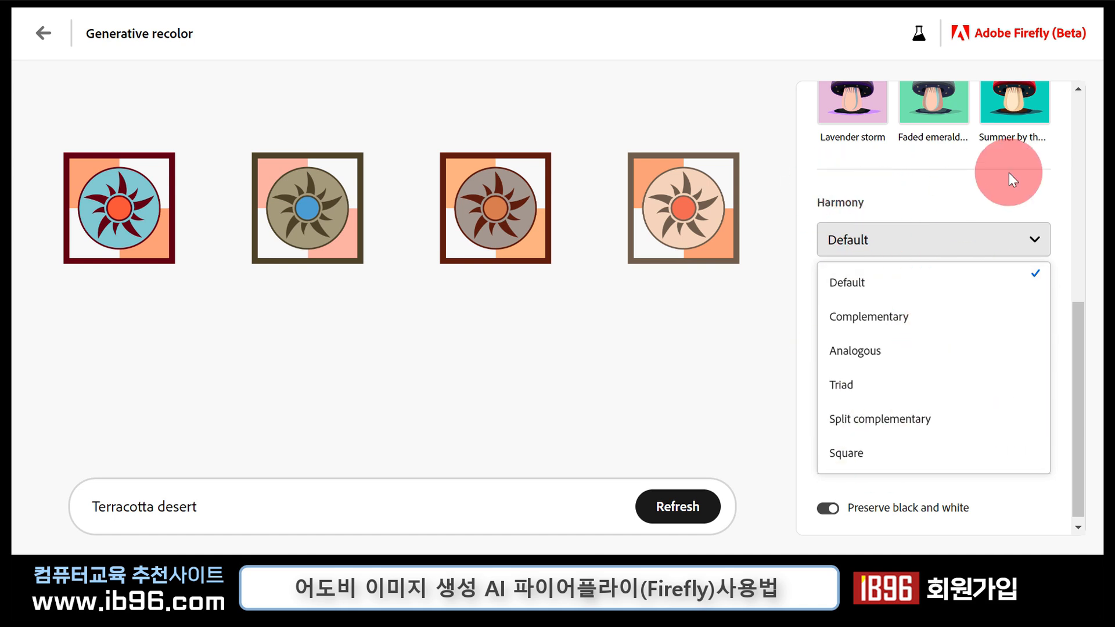
{"action": "left_click", "coordinate": [1018, 189]}
{"action": "scroll", "coordinate": [968, 219], "scroll_direction": "down", "scroll_amount": 1}
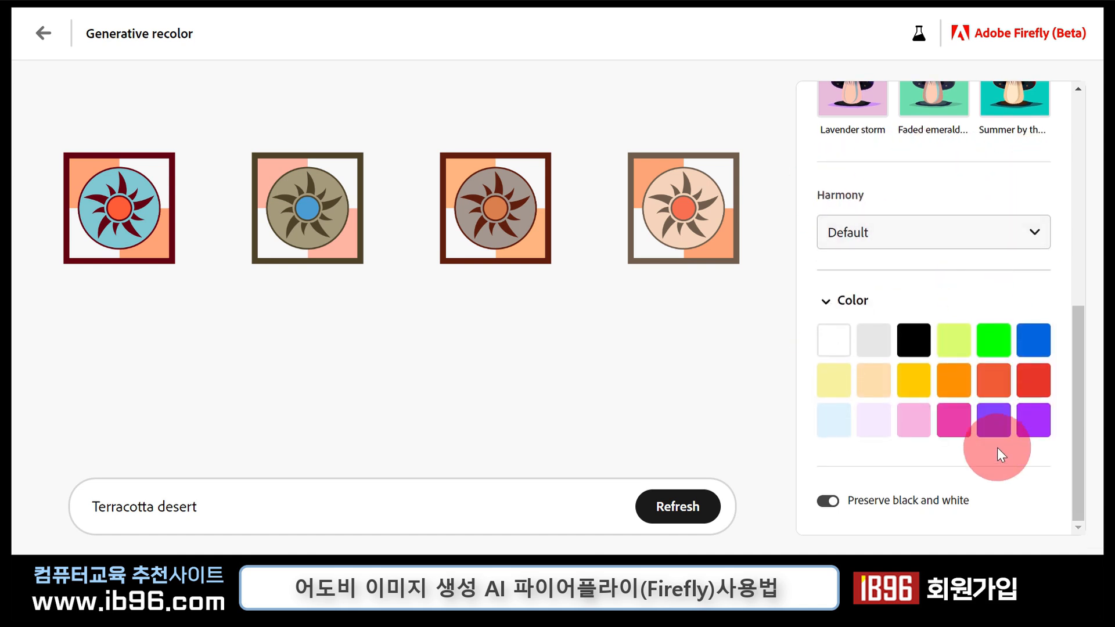
{"action": "left_click", "coordinate": [957, 387]}
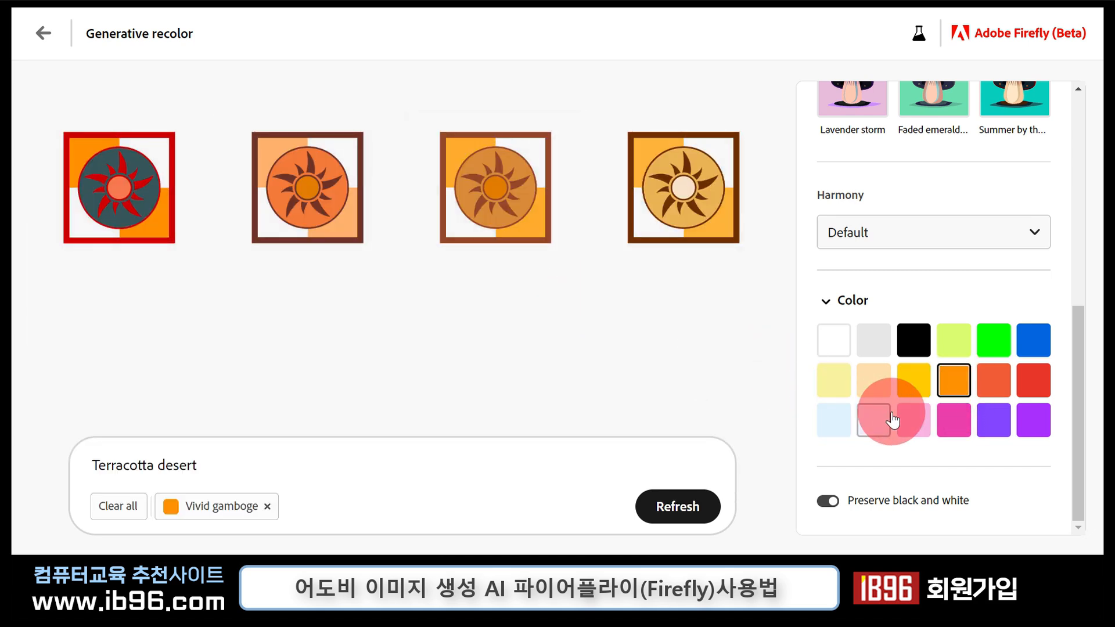
{"action": "left_click", "coordinate": [913, 389]}
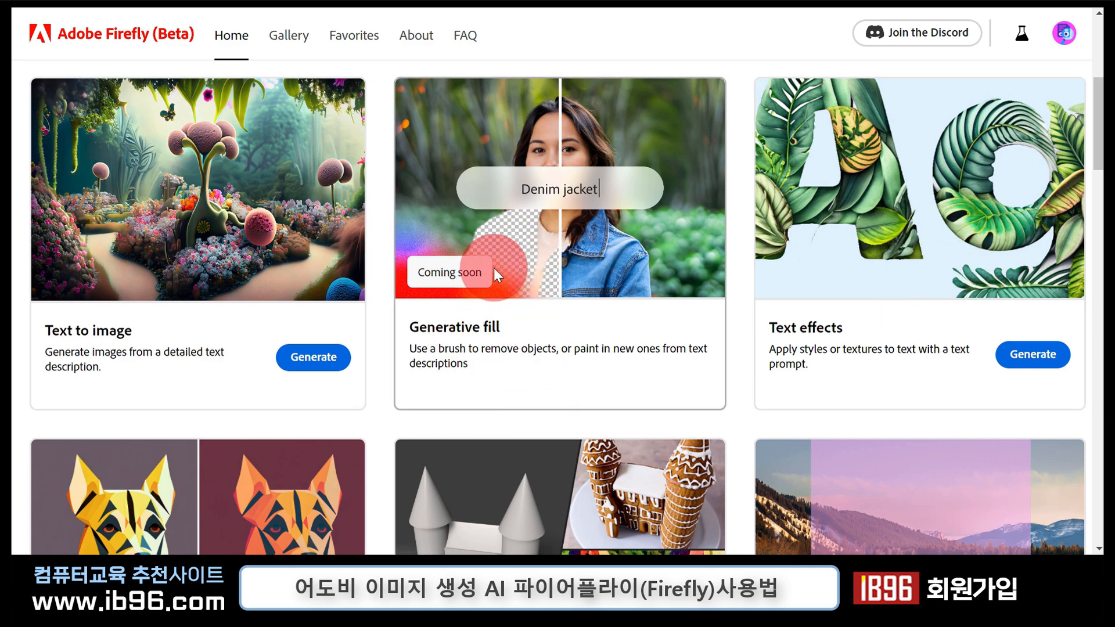
- Examine the feature cards on the Firefly home page, including Generative fill, 3D to image and Extend image
{"action": "scroll", "coordinate": [586, 259], "scroll_direction": "down", "scroll_amount": 4}
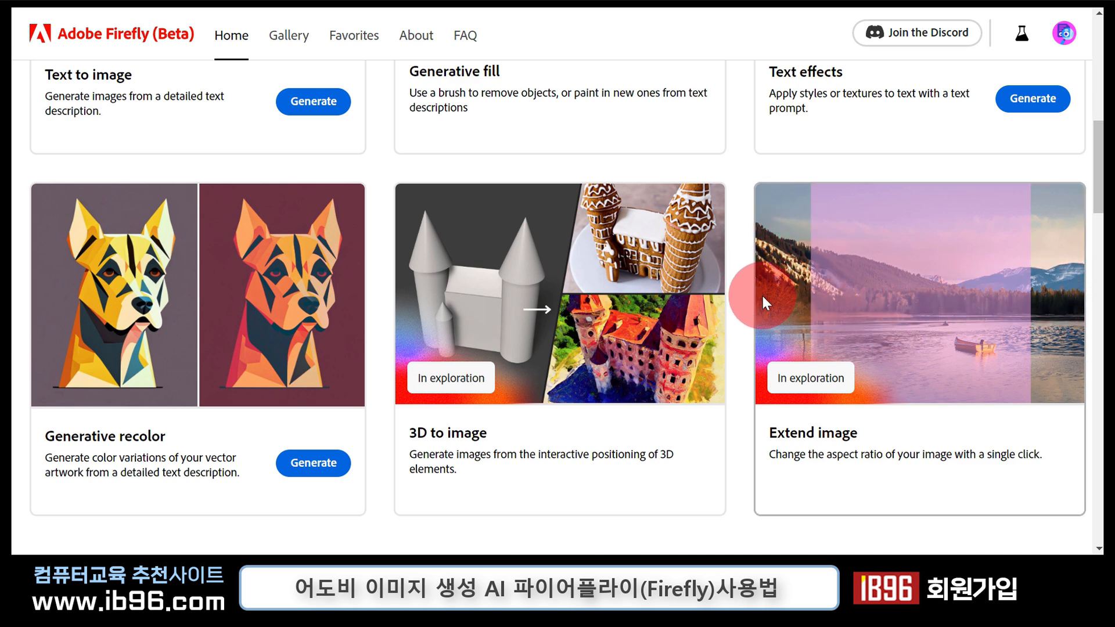
{"action": "scroll", "coordinate": [907, 319], "scroll_direction": "up", "scroll_amount": 5}
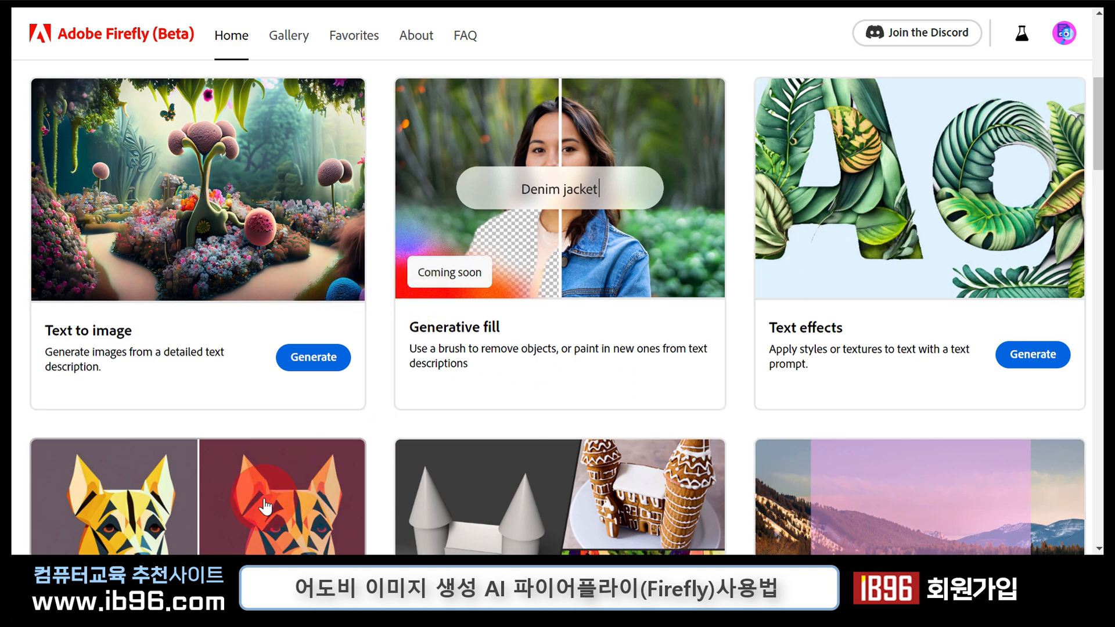
{"action": "left_click", "coordinate": [889, 343]}
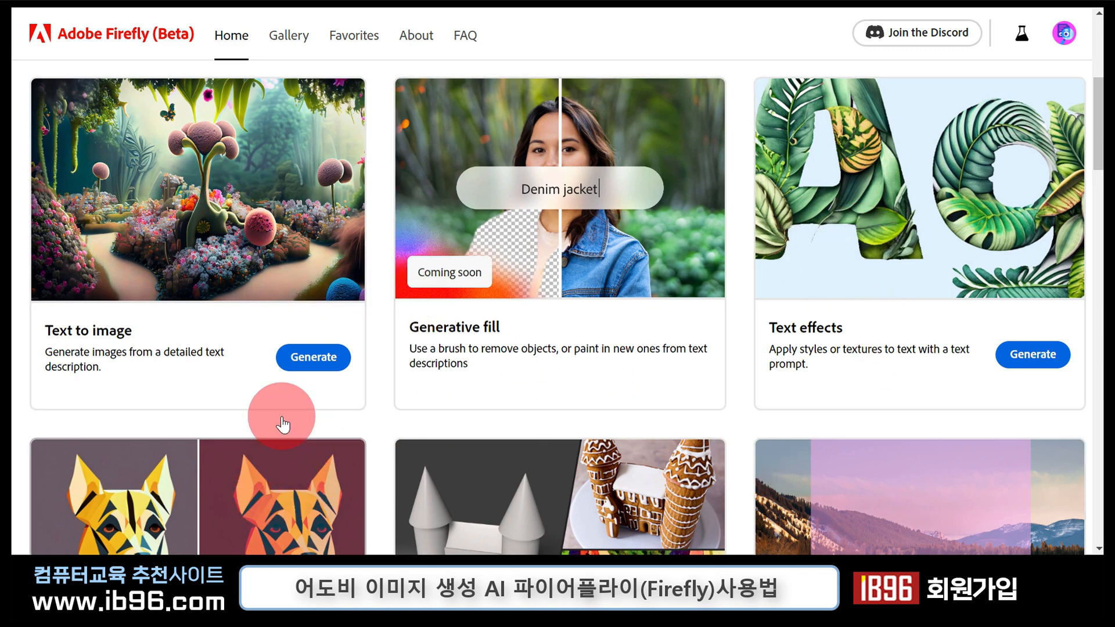